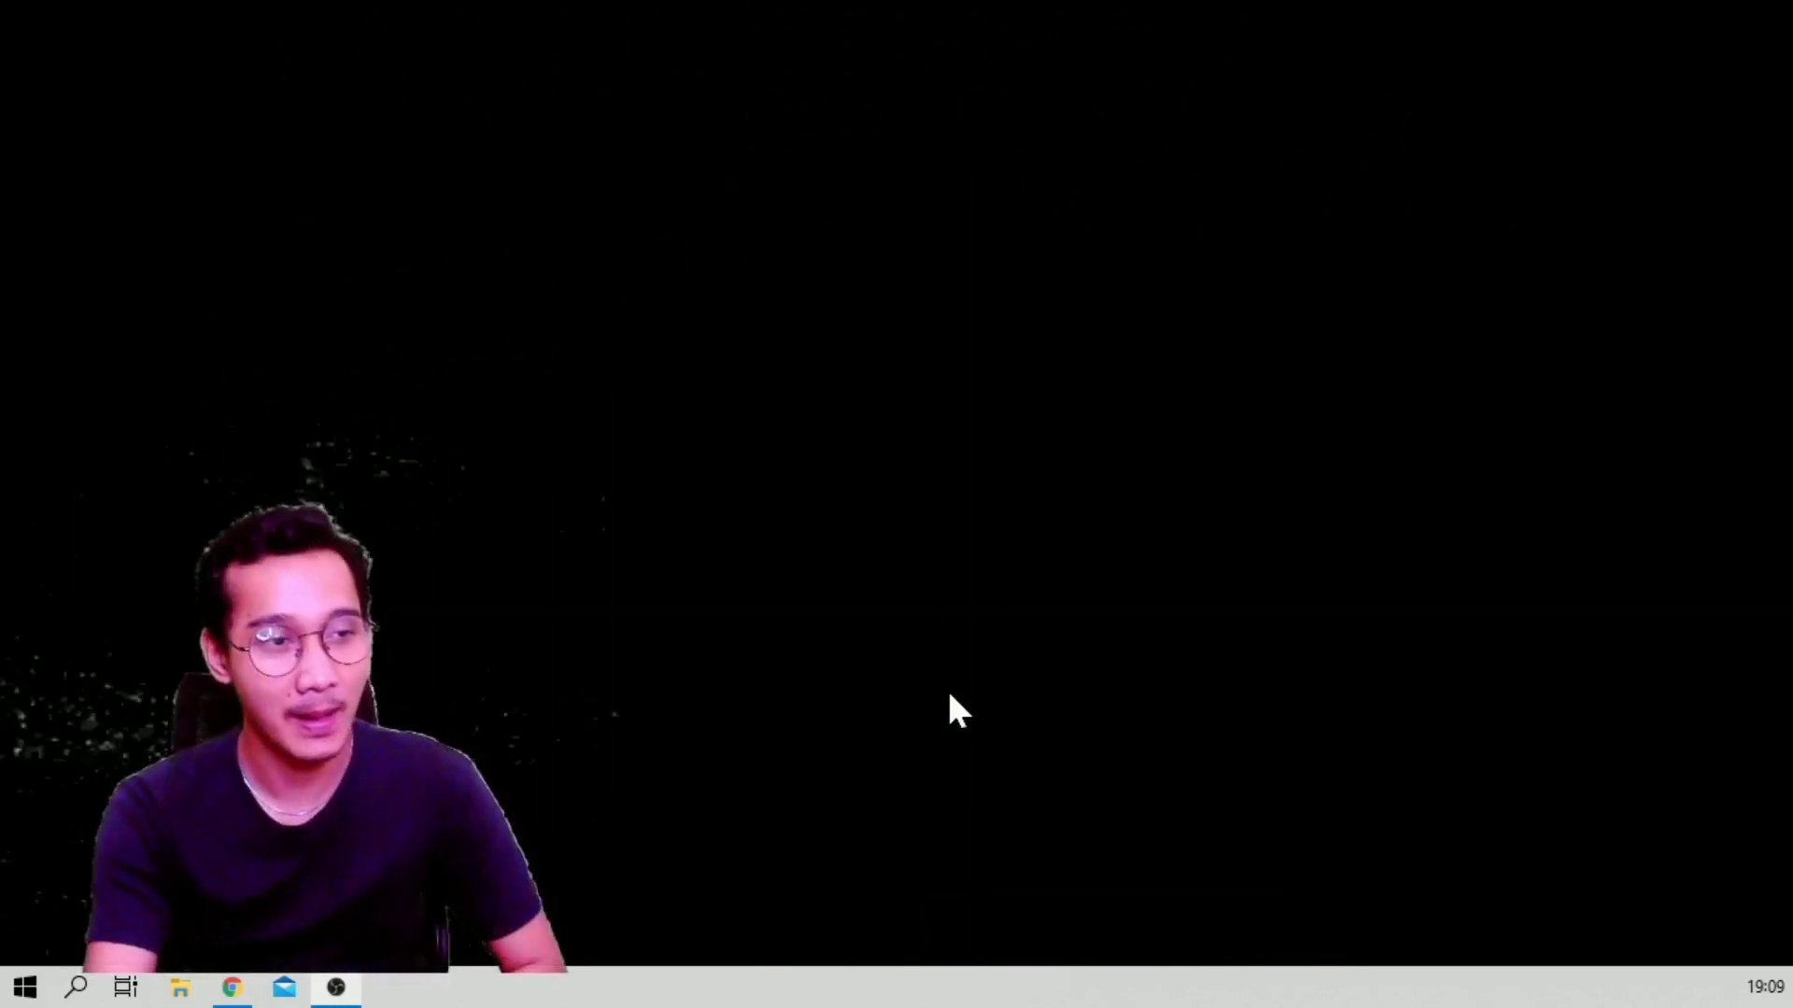
# Open iqtrading.asia in Chrome and switch the site language to Indonesian
pyautogui.click(232, 988)
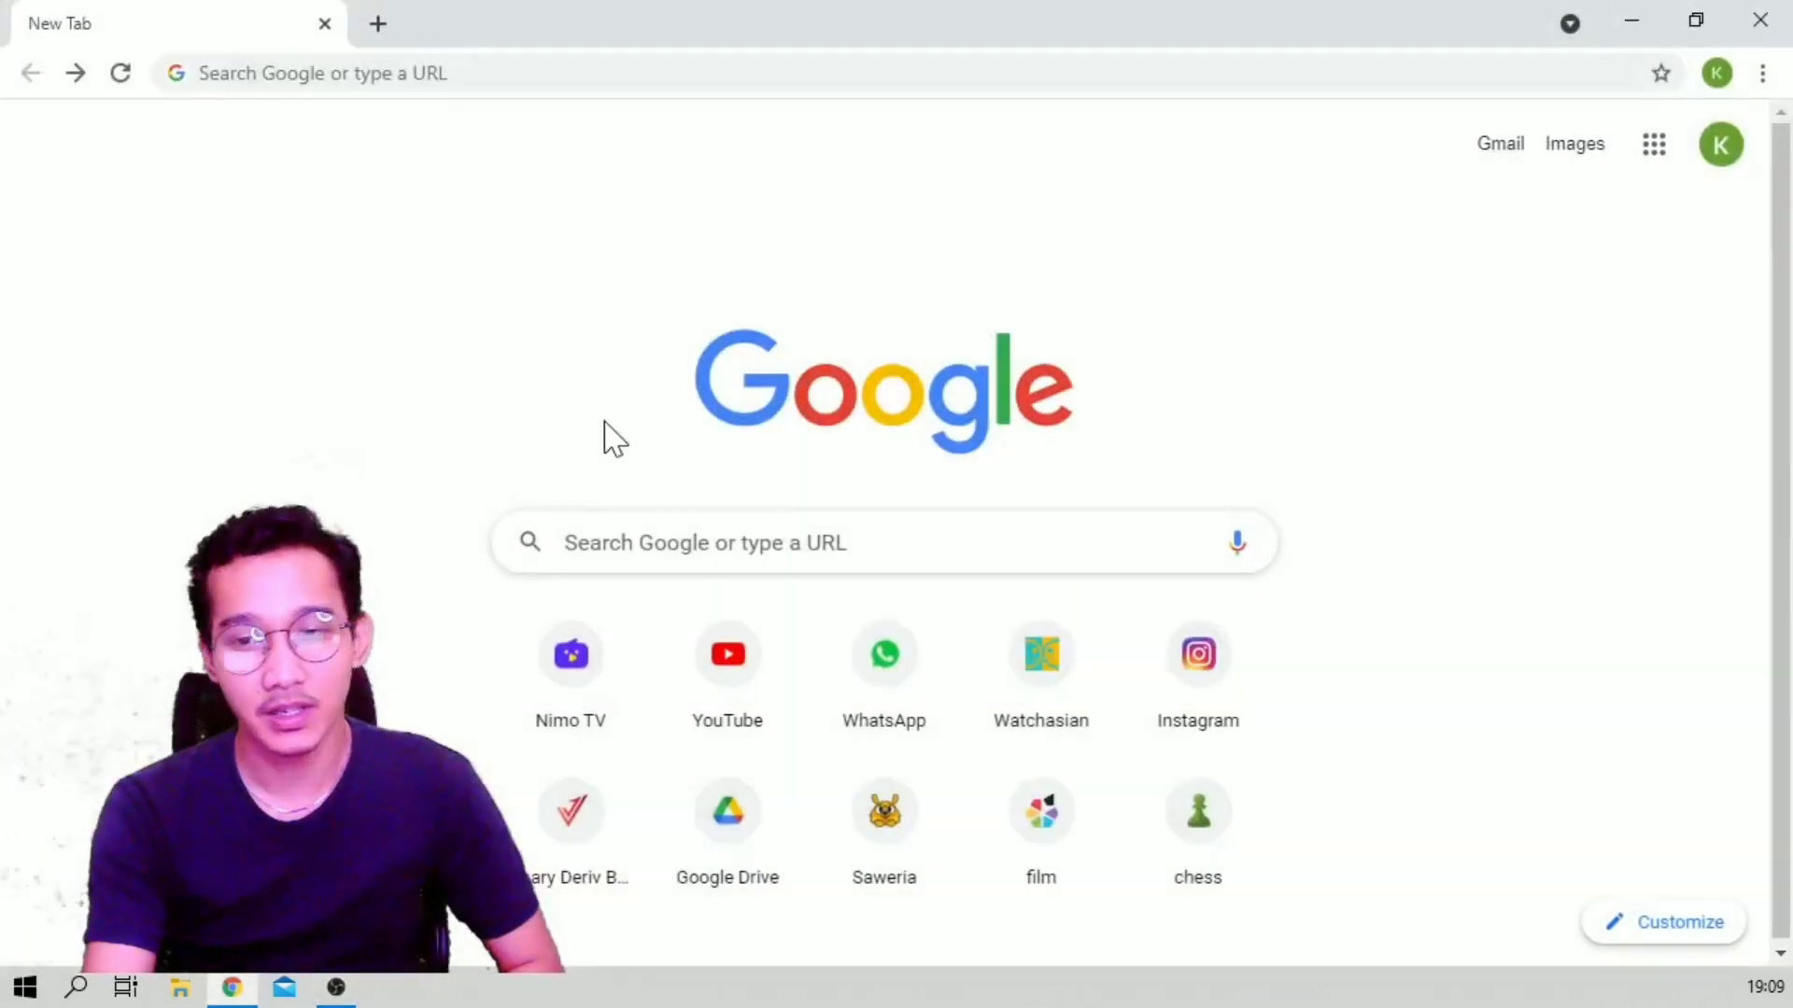
pyautogui.click(540, 74)
pyautogui.write('iqtrading.asia')
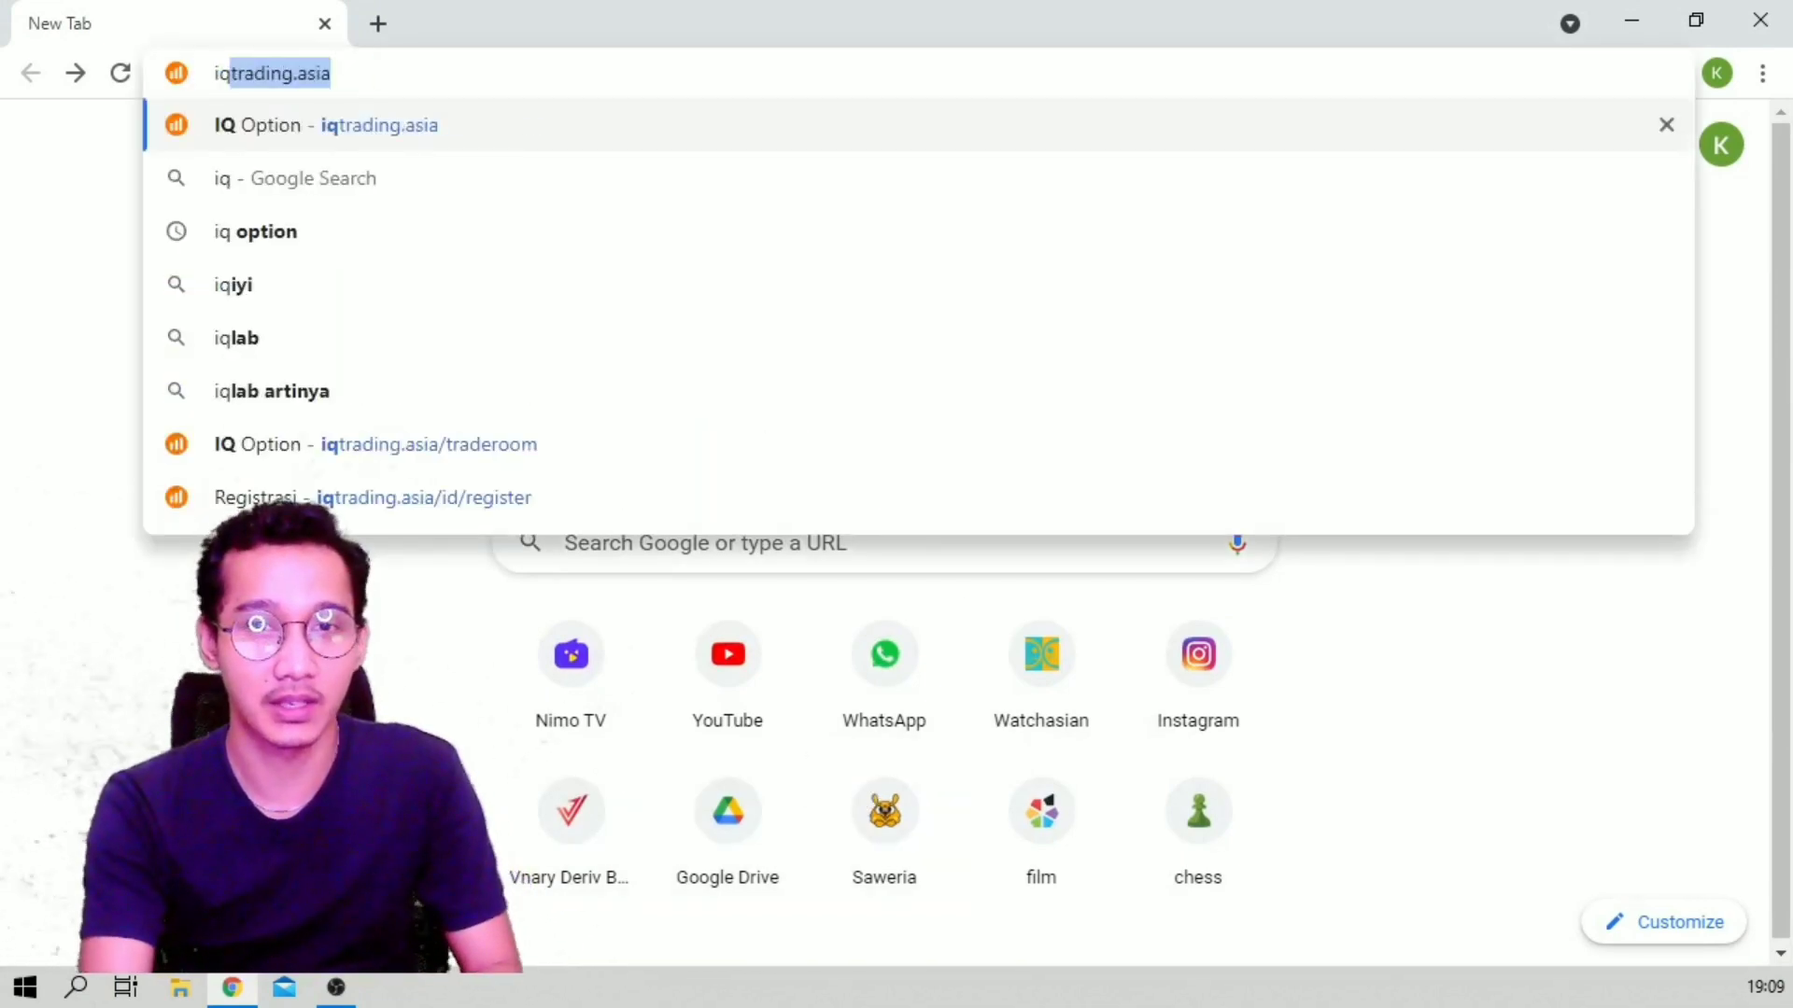
pyautogui.press('Return')
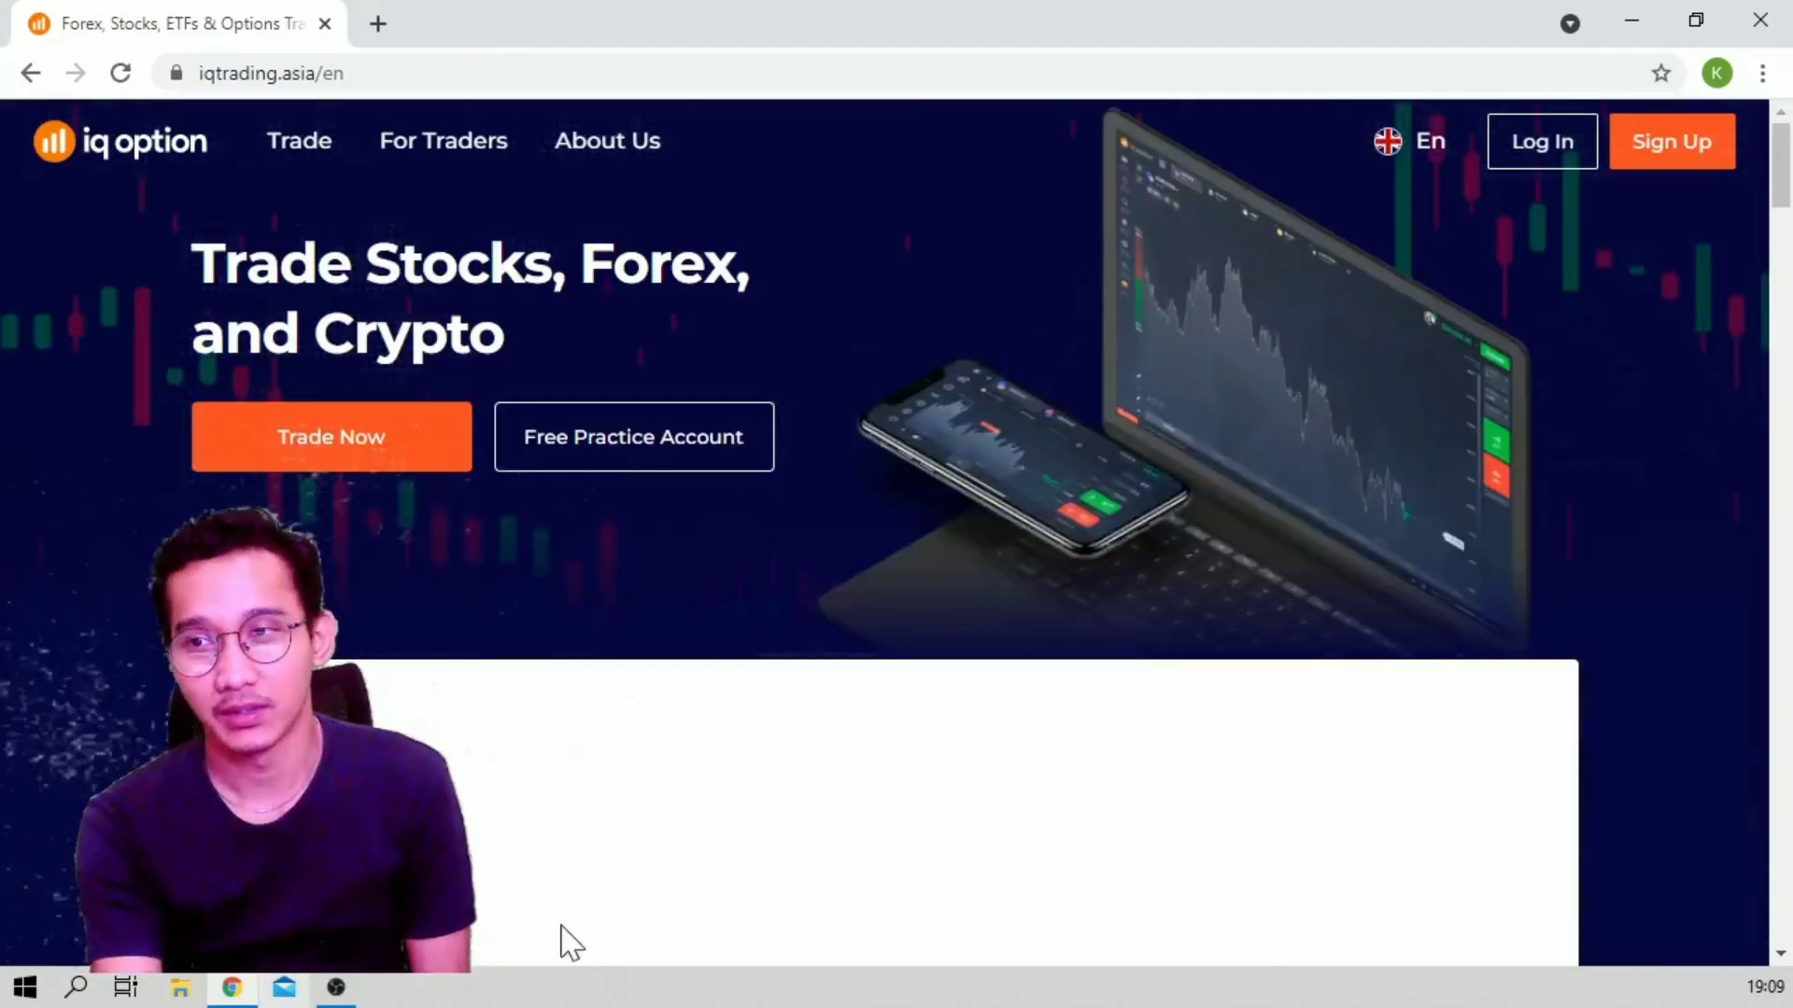
pyautogui.click(1401, 154)
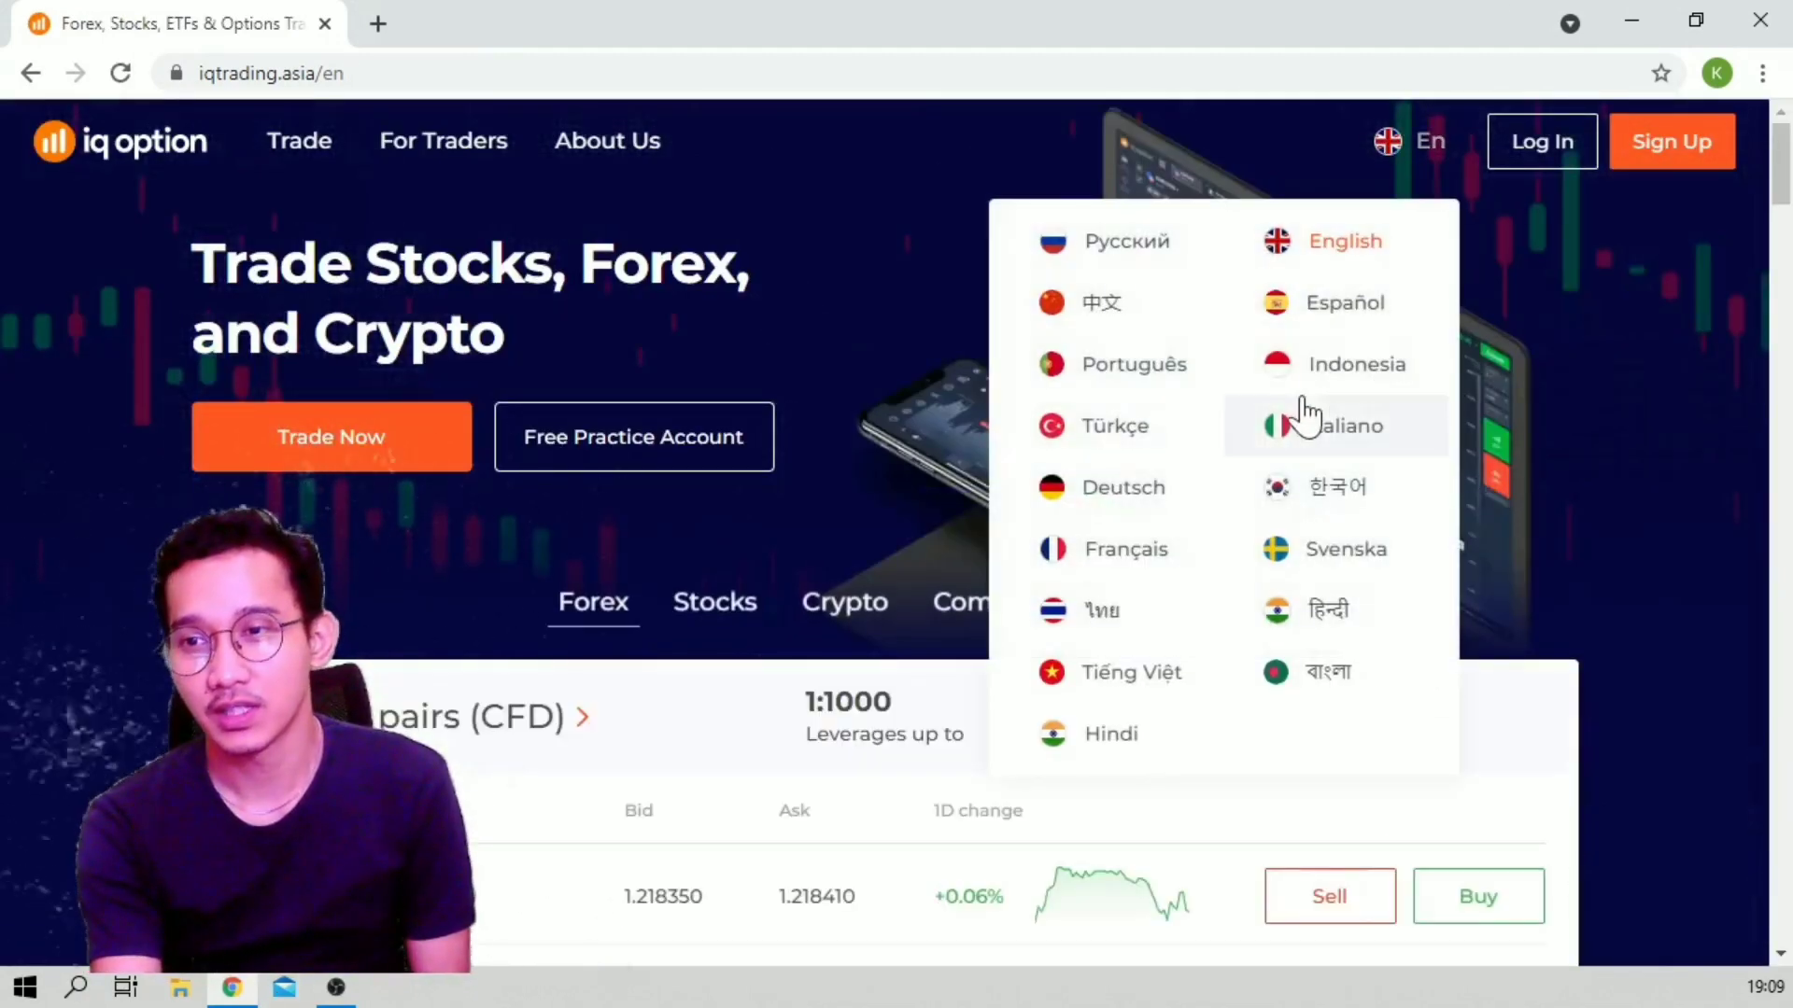
pyautogui.click(1344, 361)
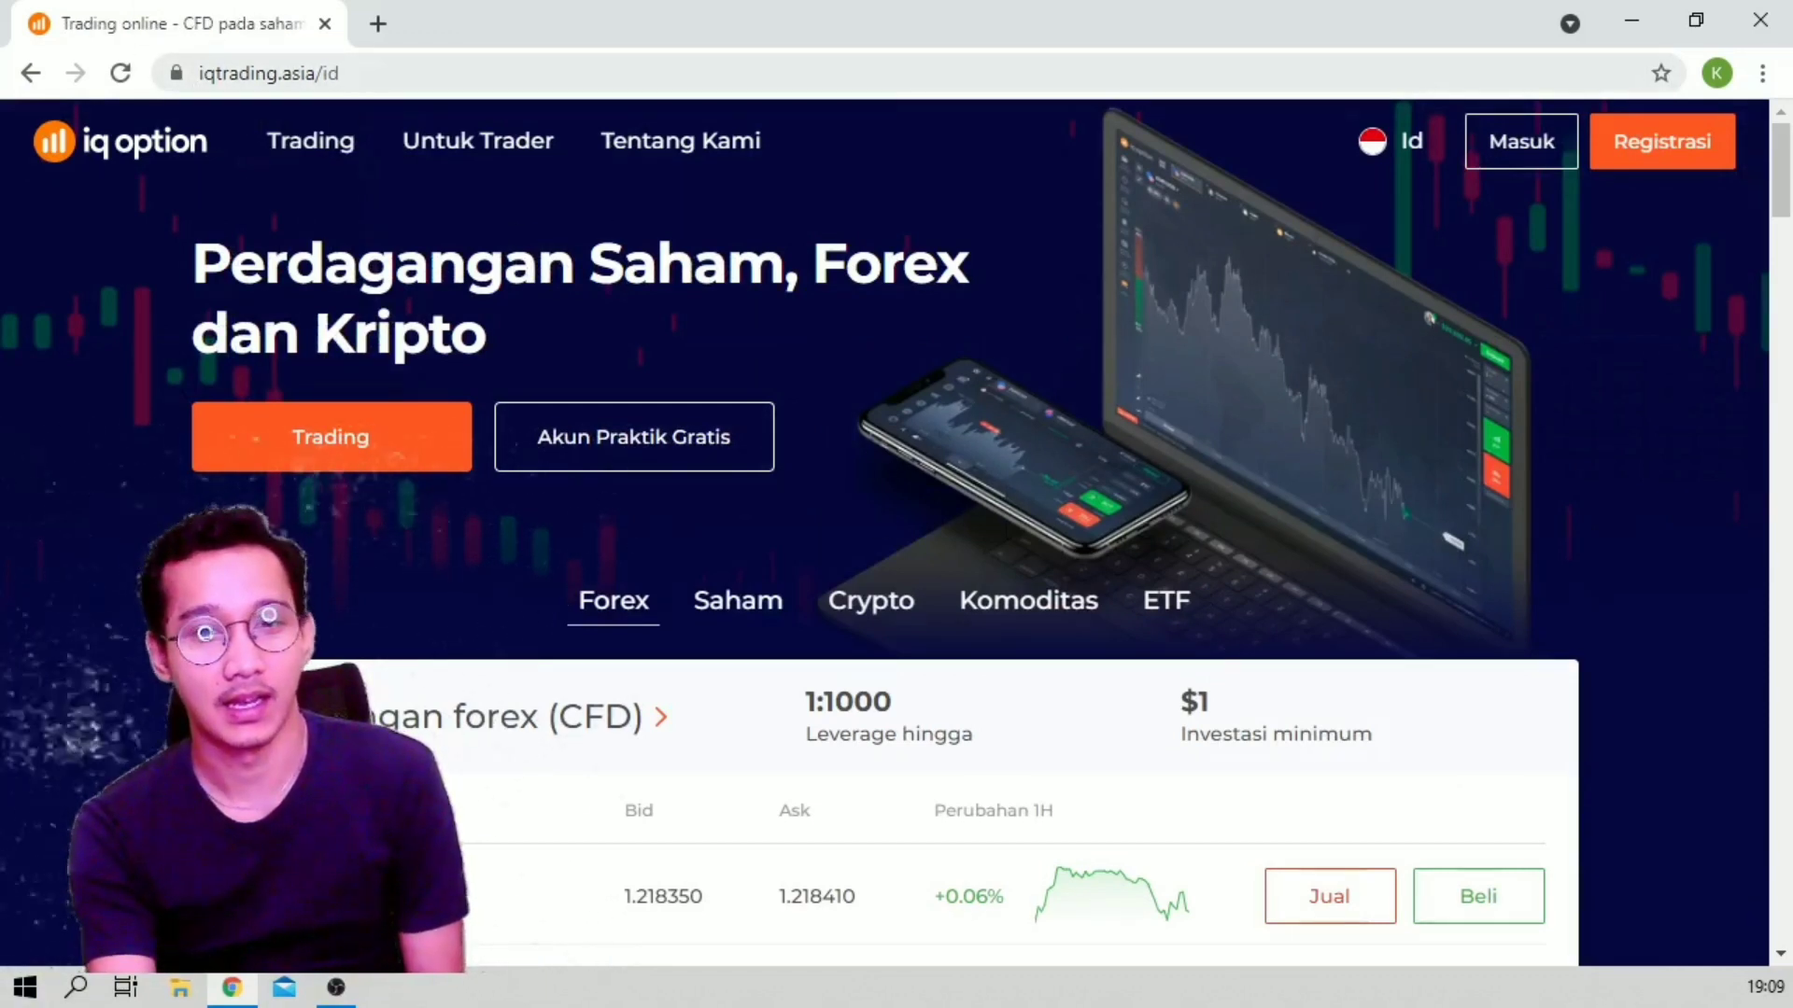
# Browse the Indonesian home page, then open the account registration form
pyautogui.moveTo(199, 73); pyautogui.dragTo(316, 73)
pyautogui.moveTo(425, 186)
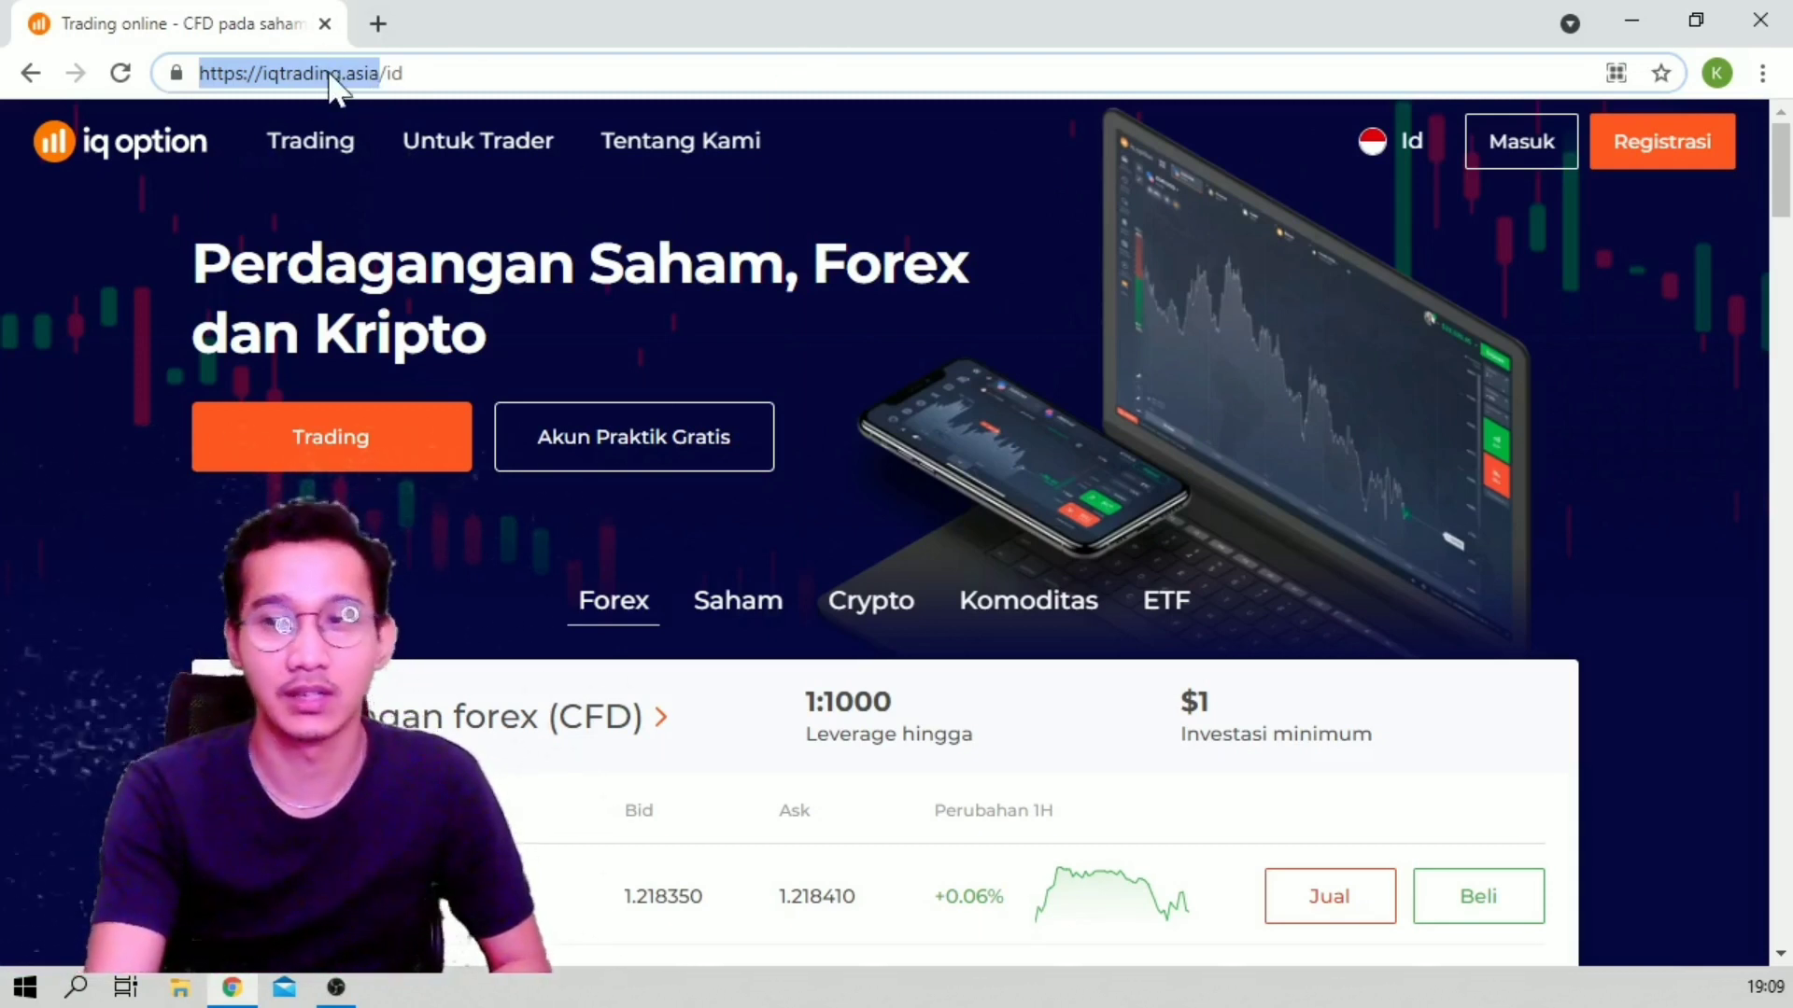
pyautogui.scroll(-2, 1285, 402)
pyautogui.scroll(-10, 1284, 406)
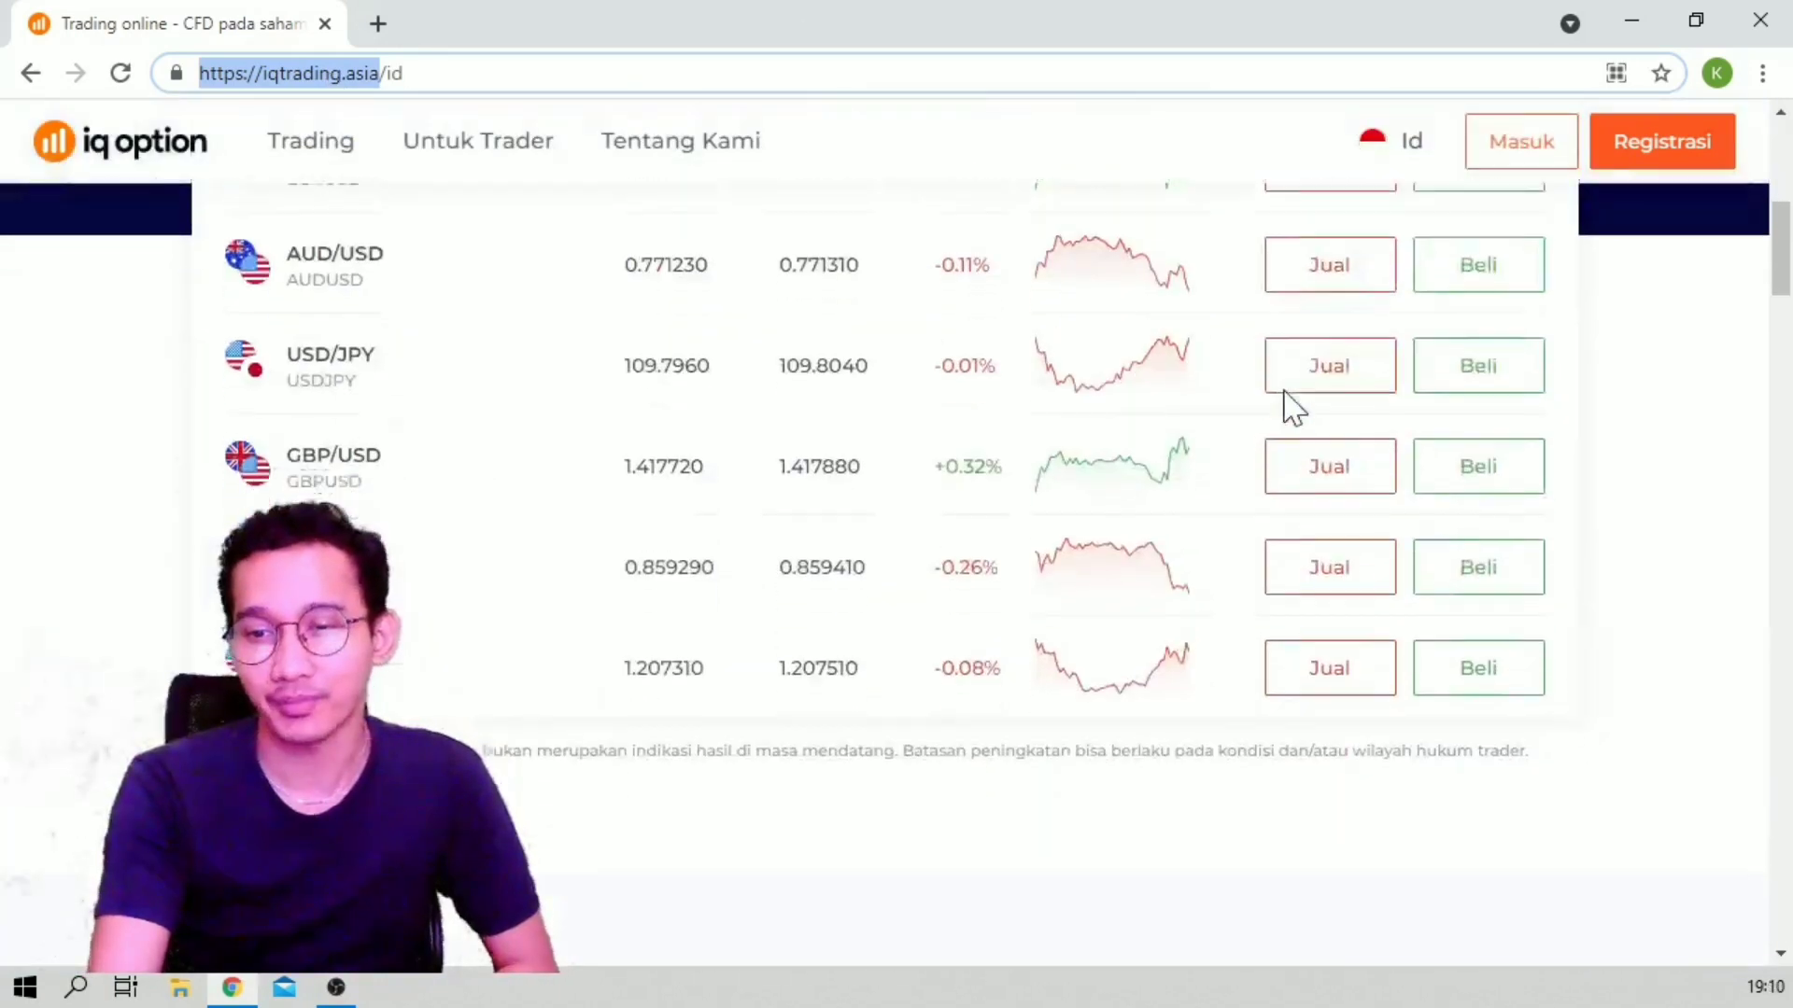
pyautogui.scroll(12, 937, 579)
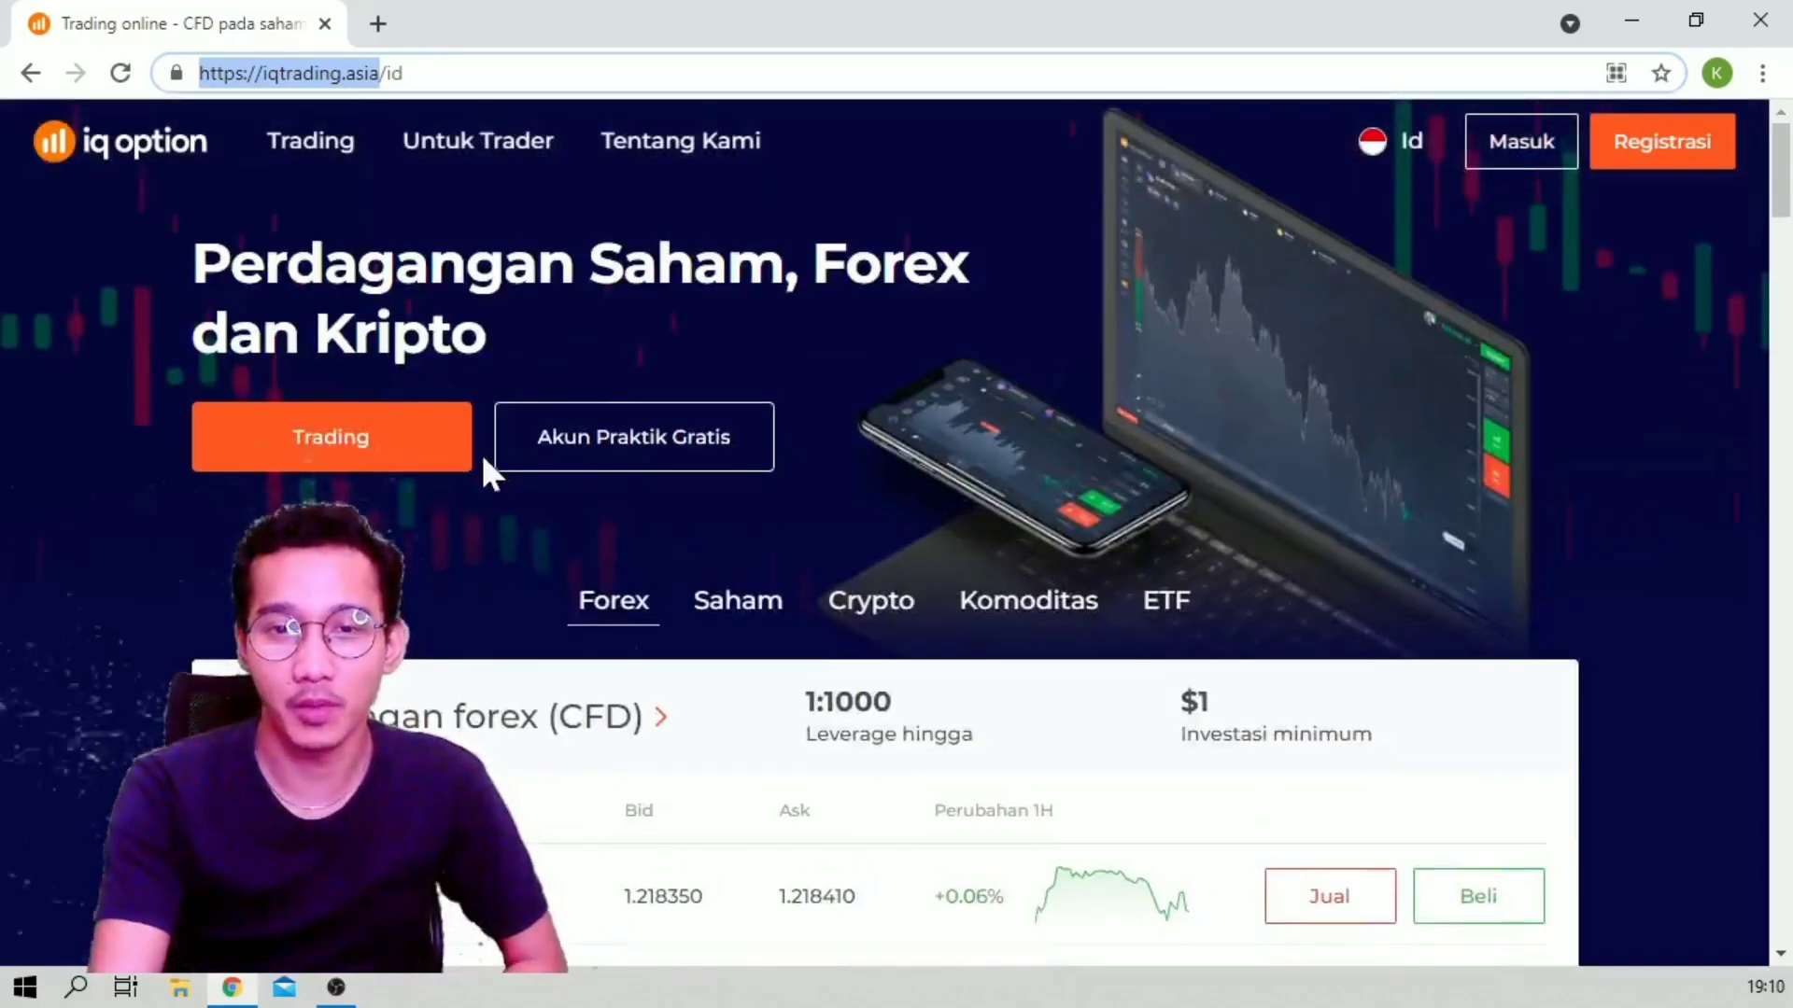
pyautogui.moveTo(563, 150)
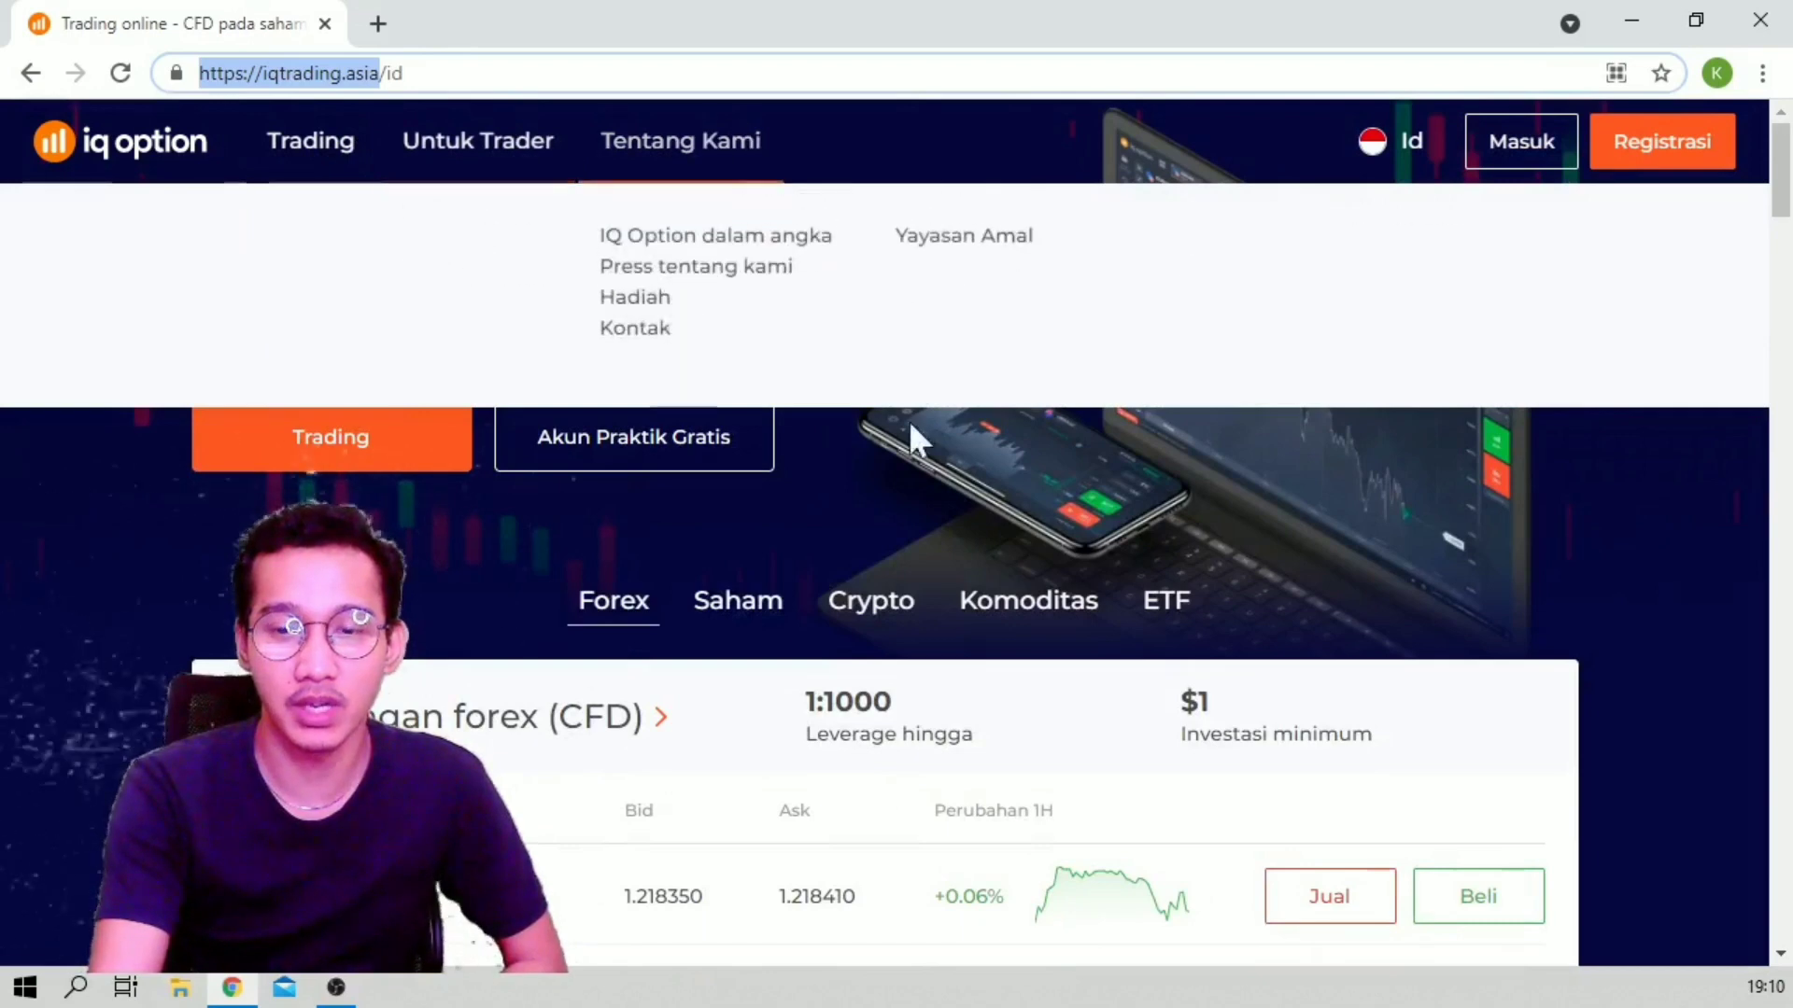
pyautogui.scroll(-8, 801, 660)
pyautogui.scroll(-5, 888, 602)
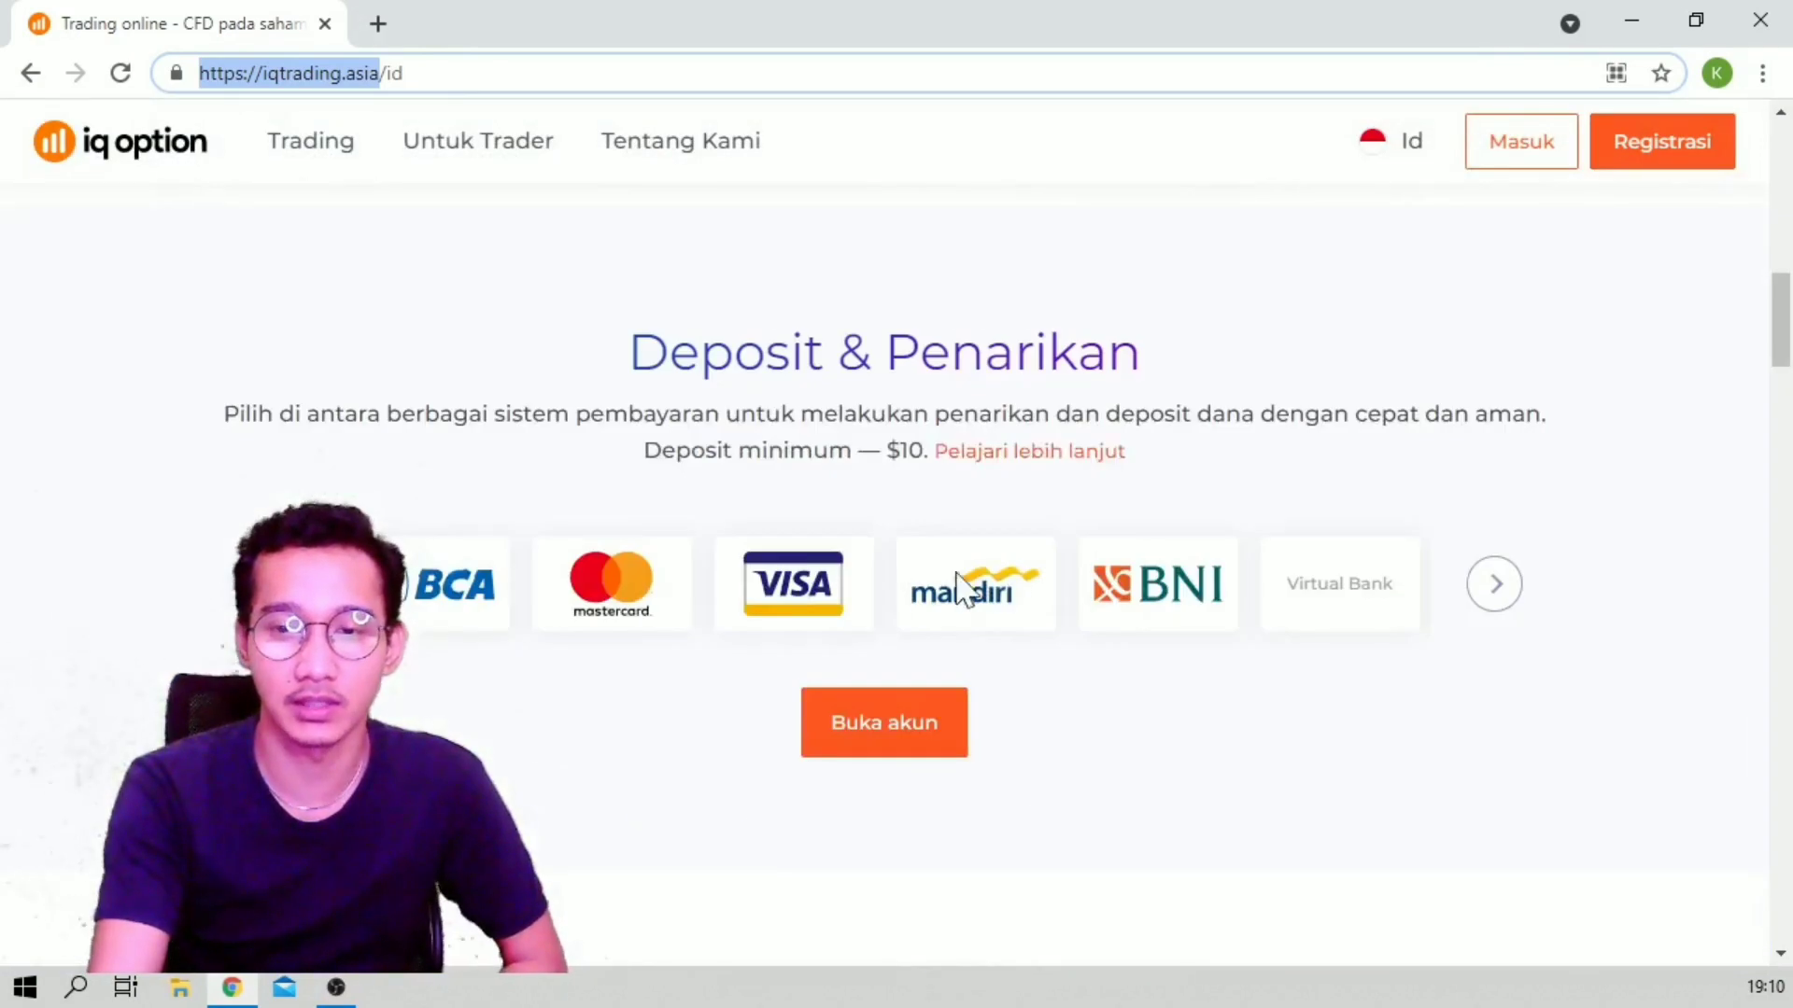
pyautogui.scroll(8, 1246, 621)
pyautogui.scroll(-10, 640, 635)
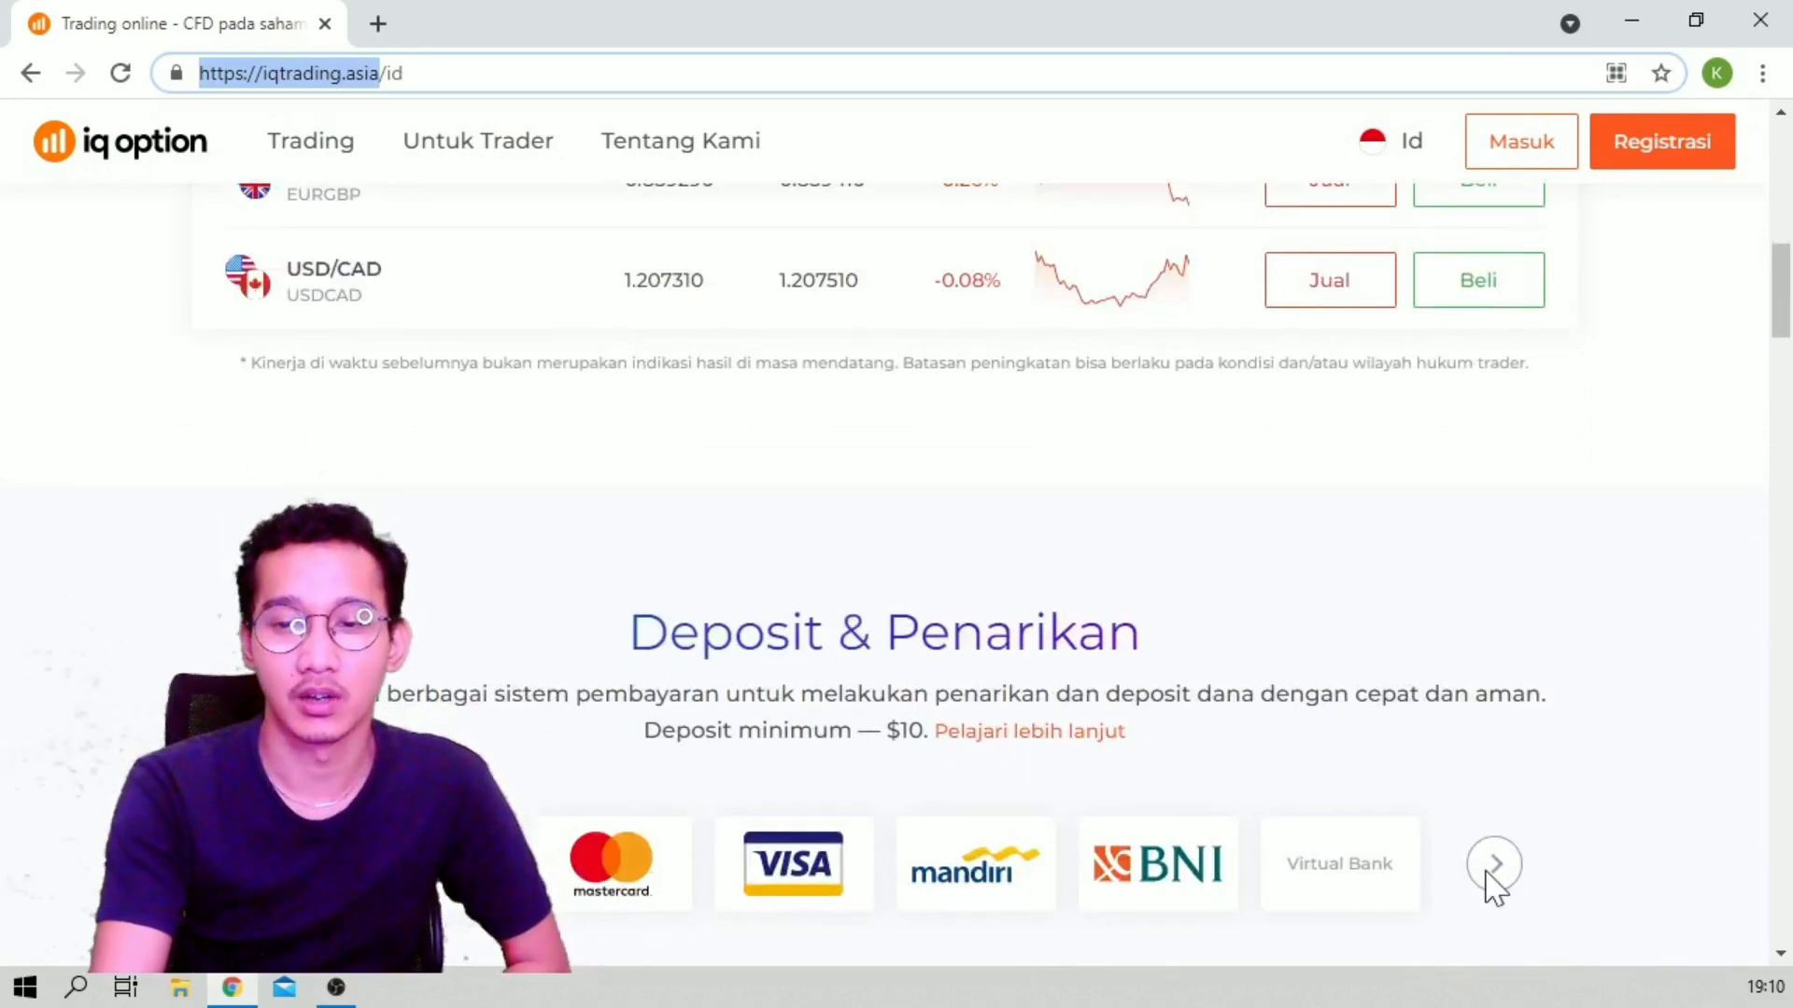
pyautogui.scroll(7, 1443, 747)
pyautogui.scroll(5, 772, 744)
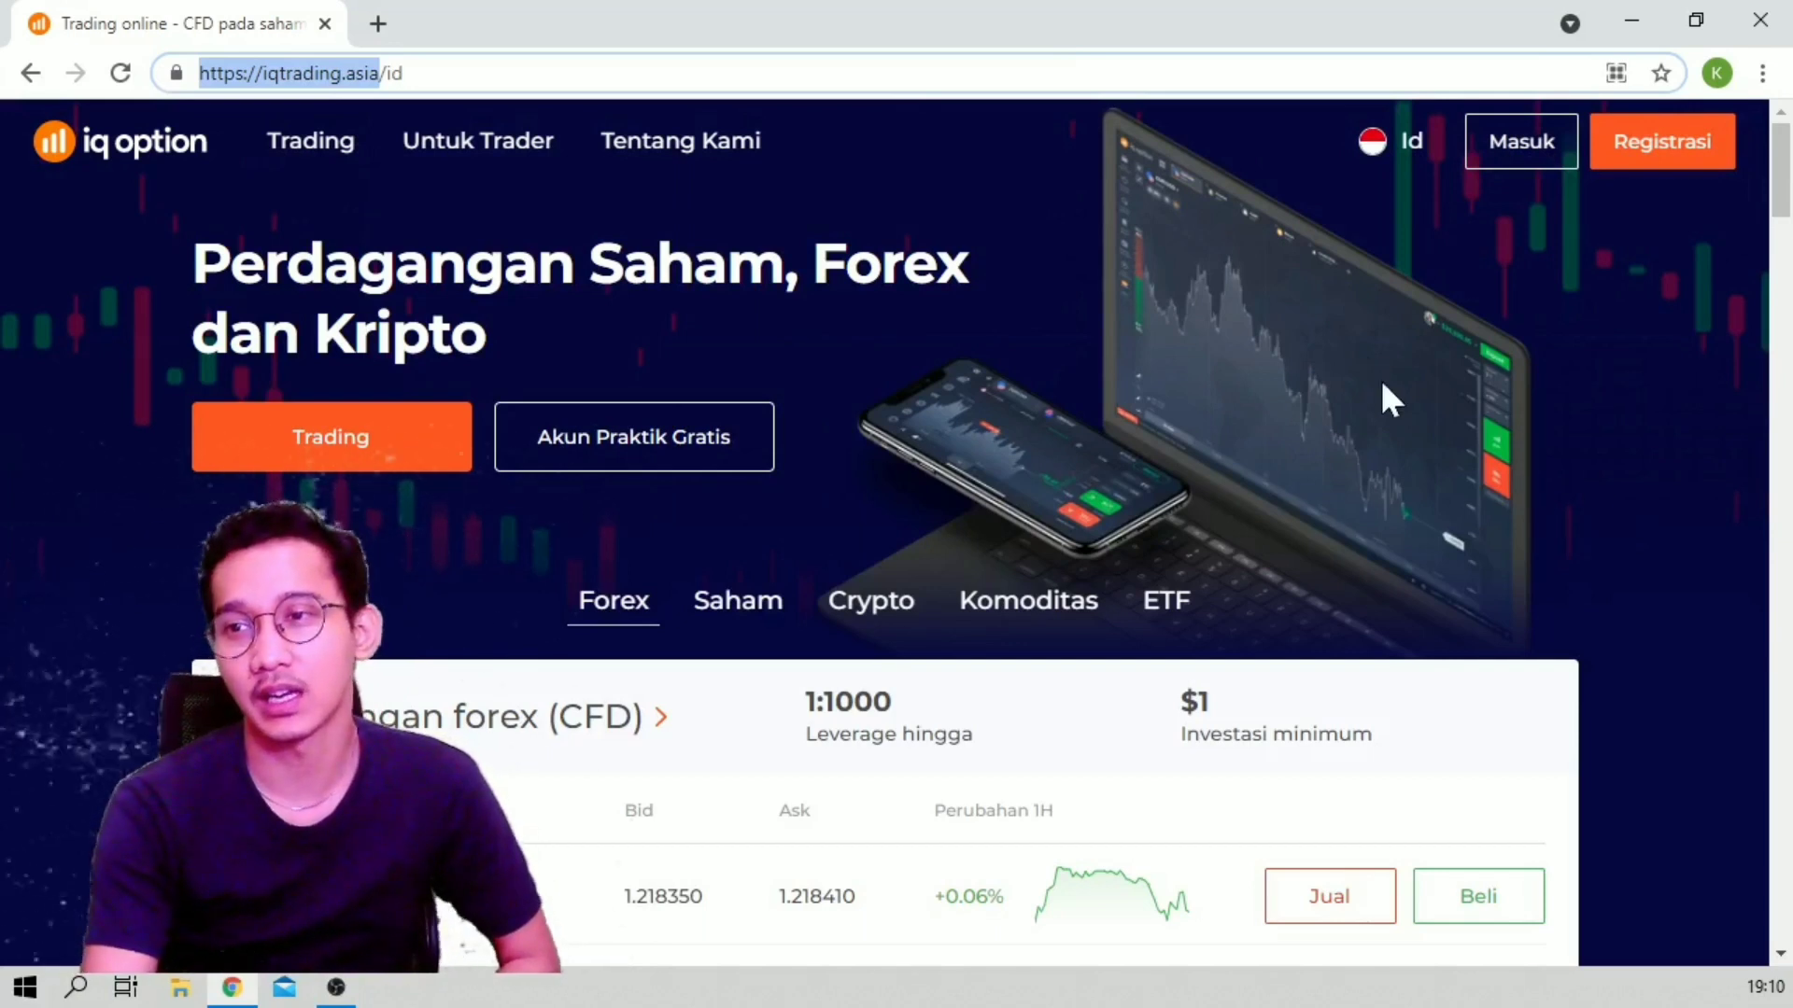
pyautogui.click(1671, 142)
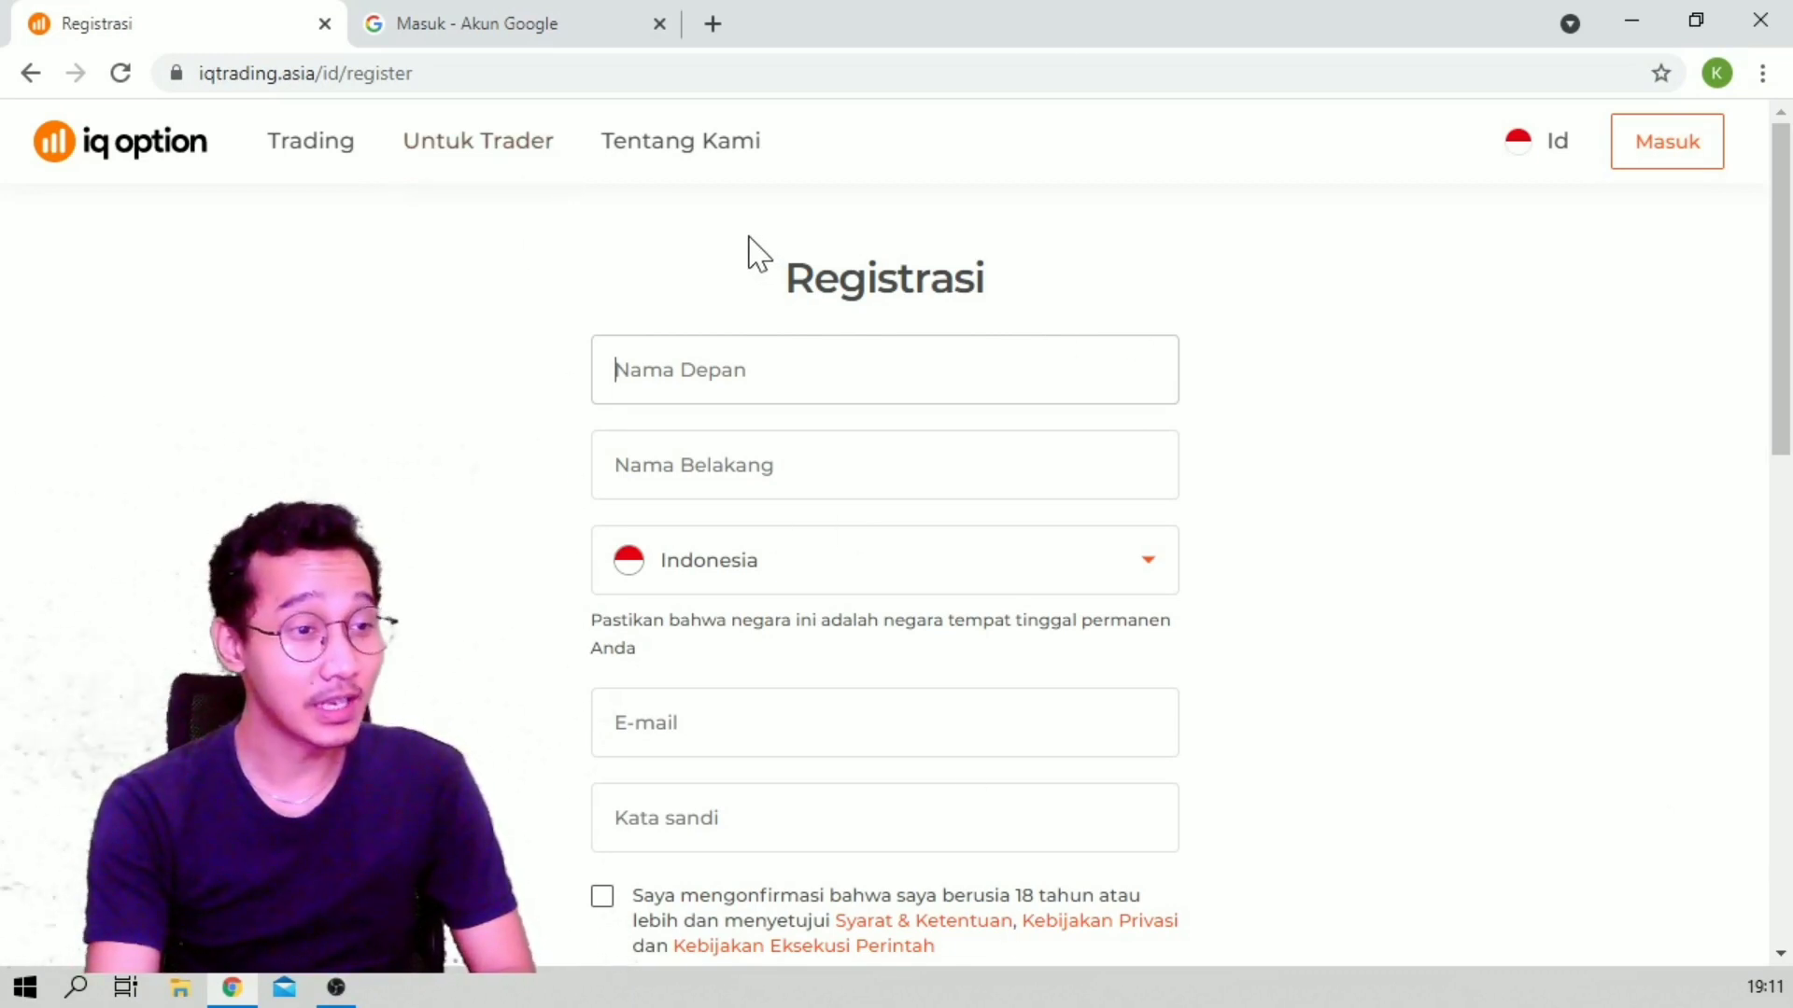
# Enter the e-mail in the Google login tab, check the Google Account tab, and return to registration
pyautogui.click(495, 38)
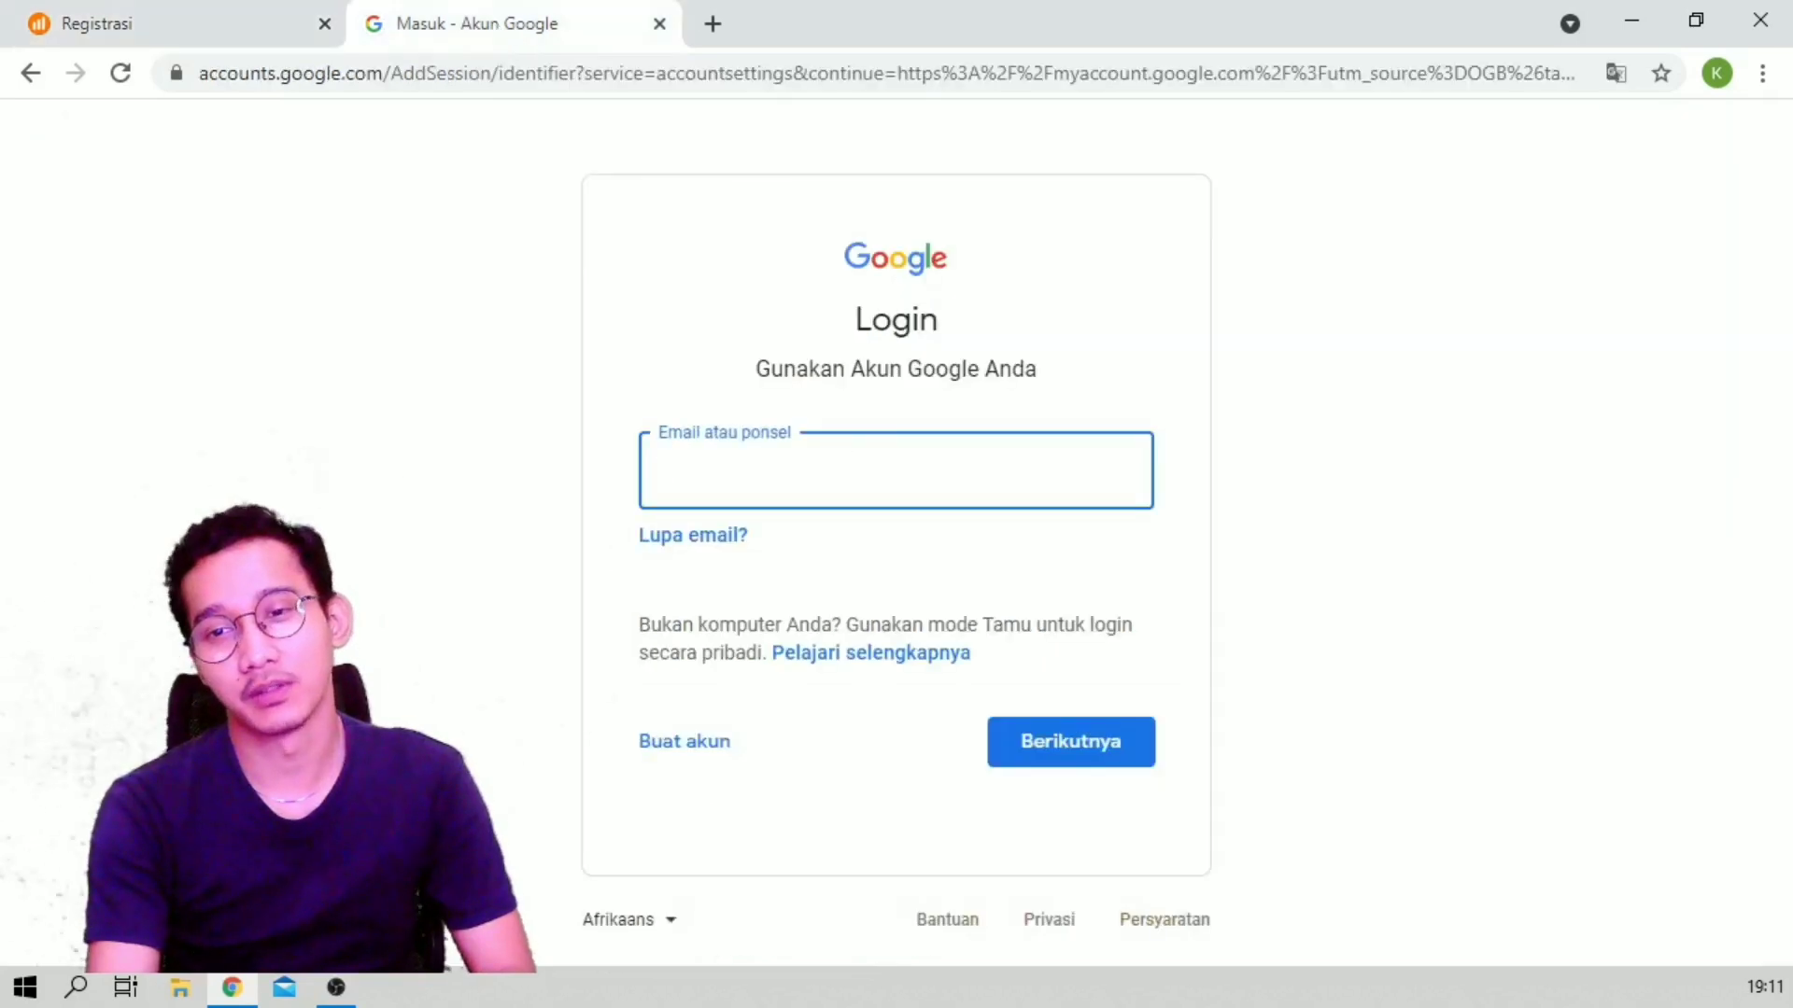
pyautogui.click(864, 471)
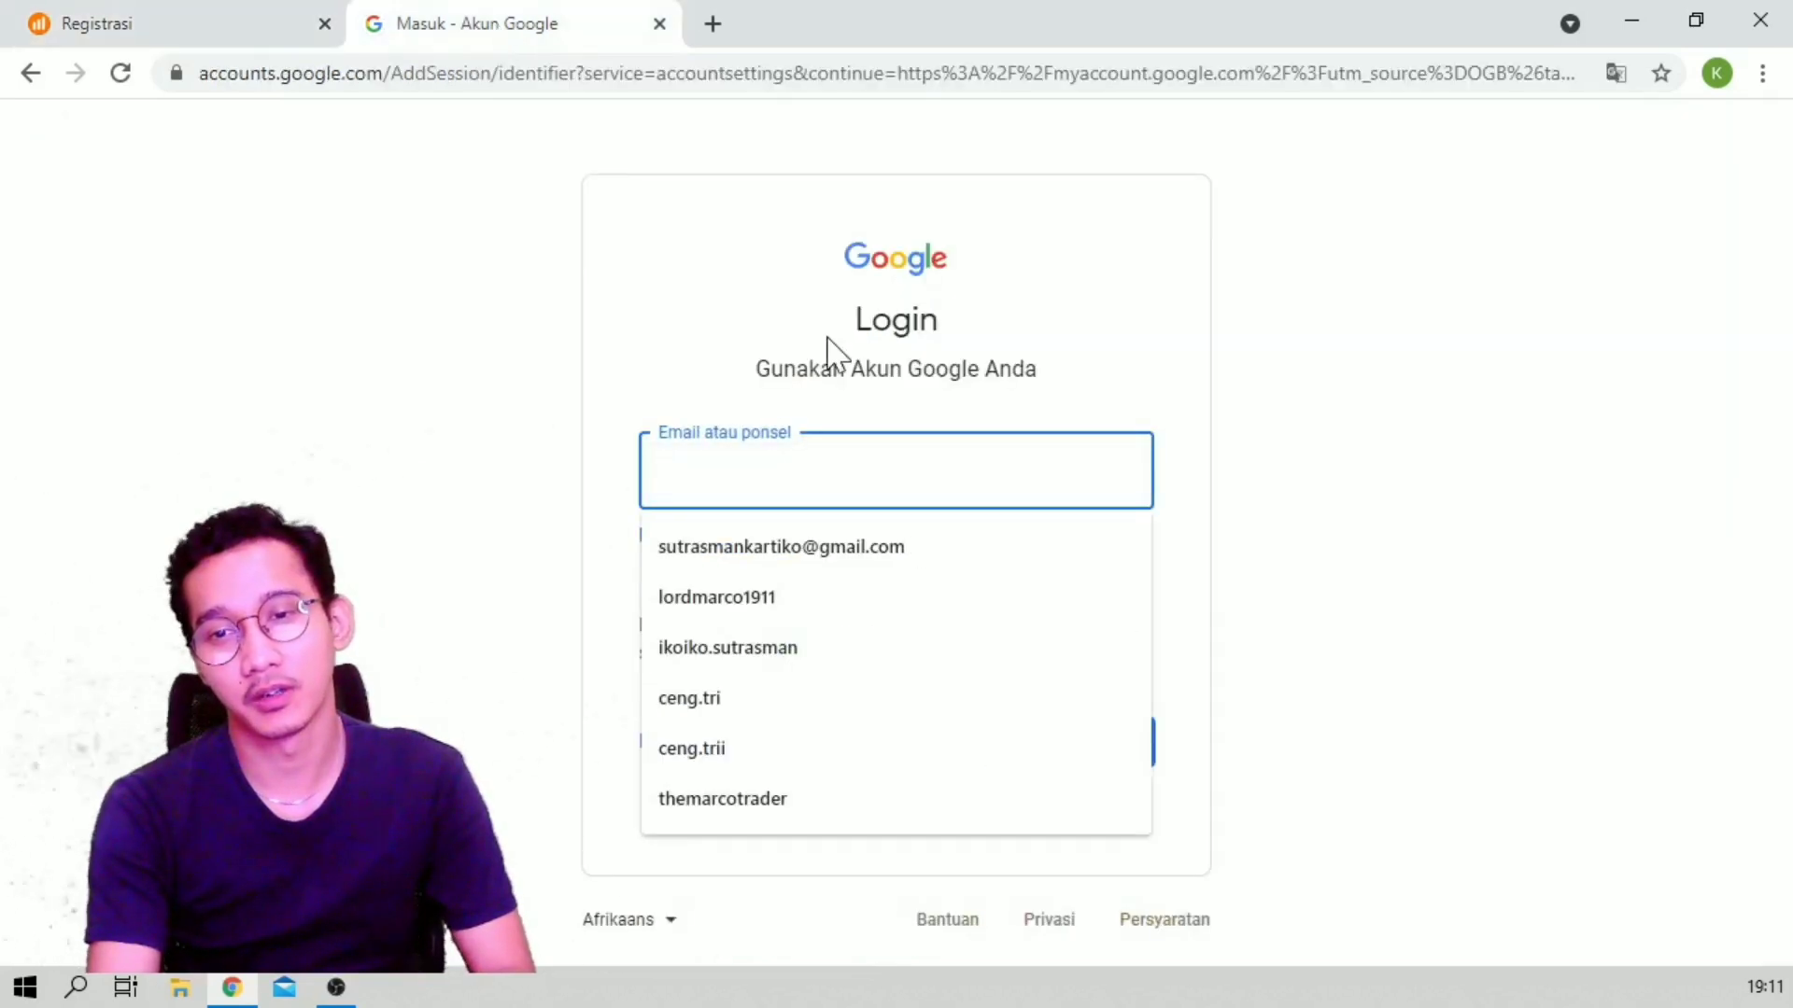
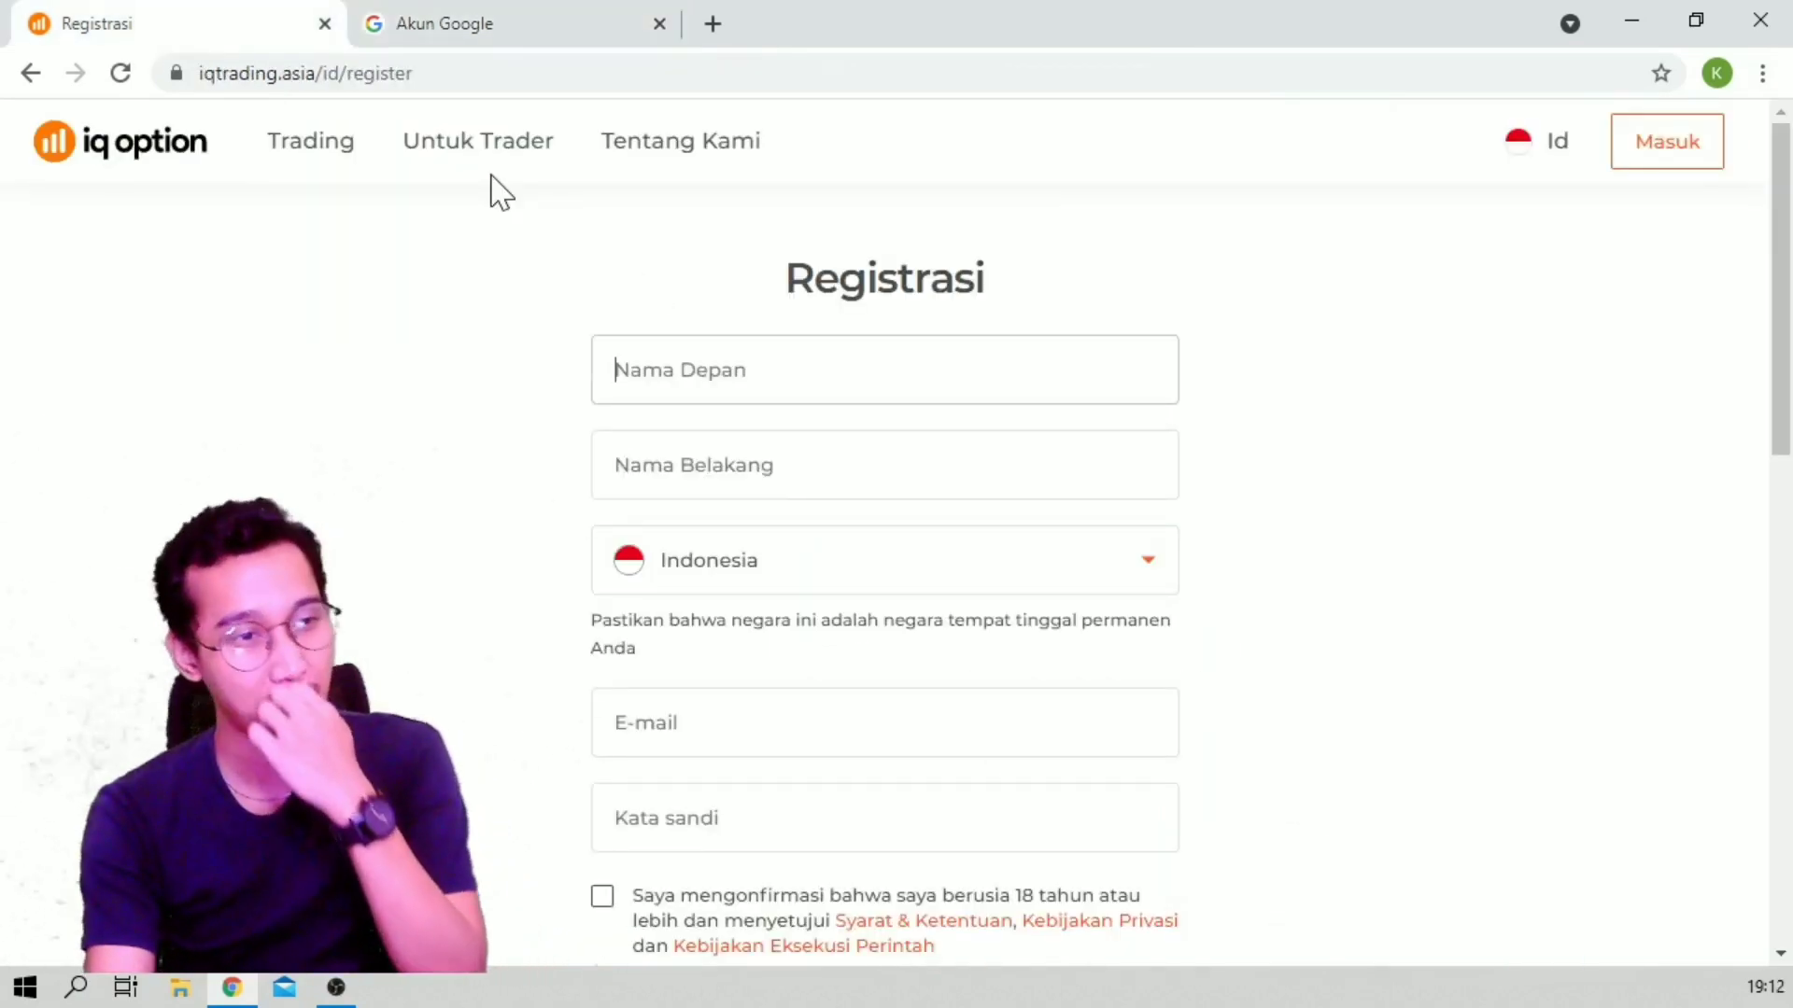
pyautogui.click(560, 38)
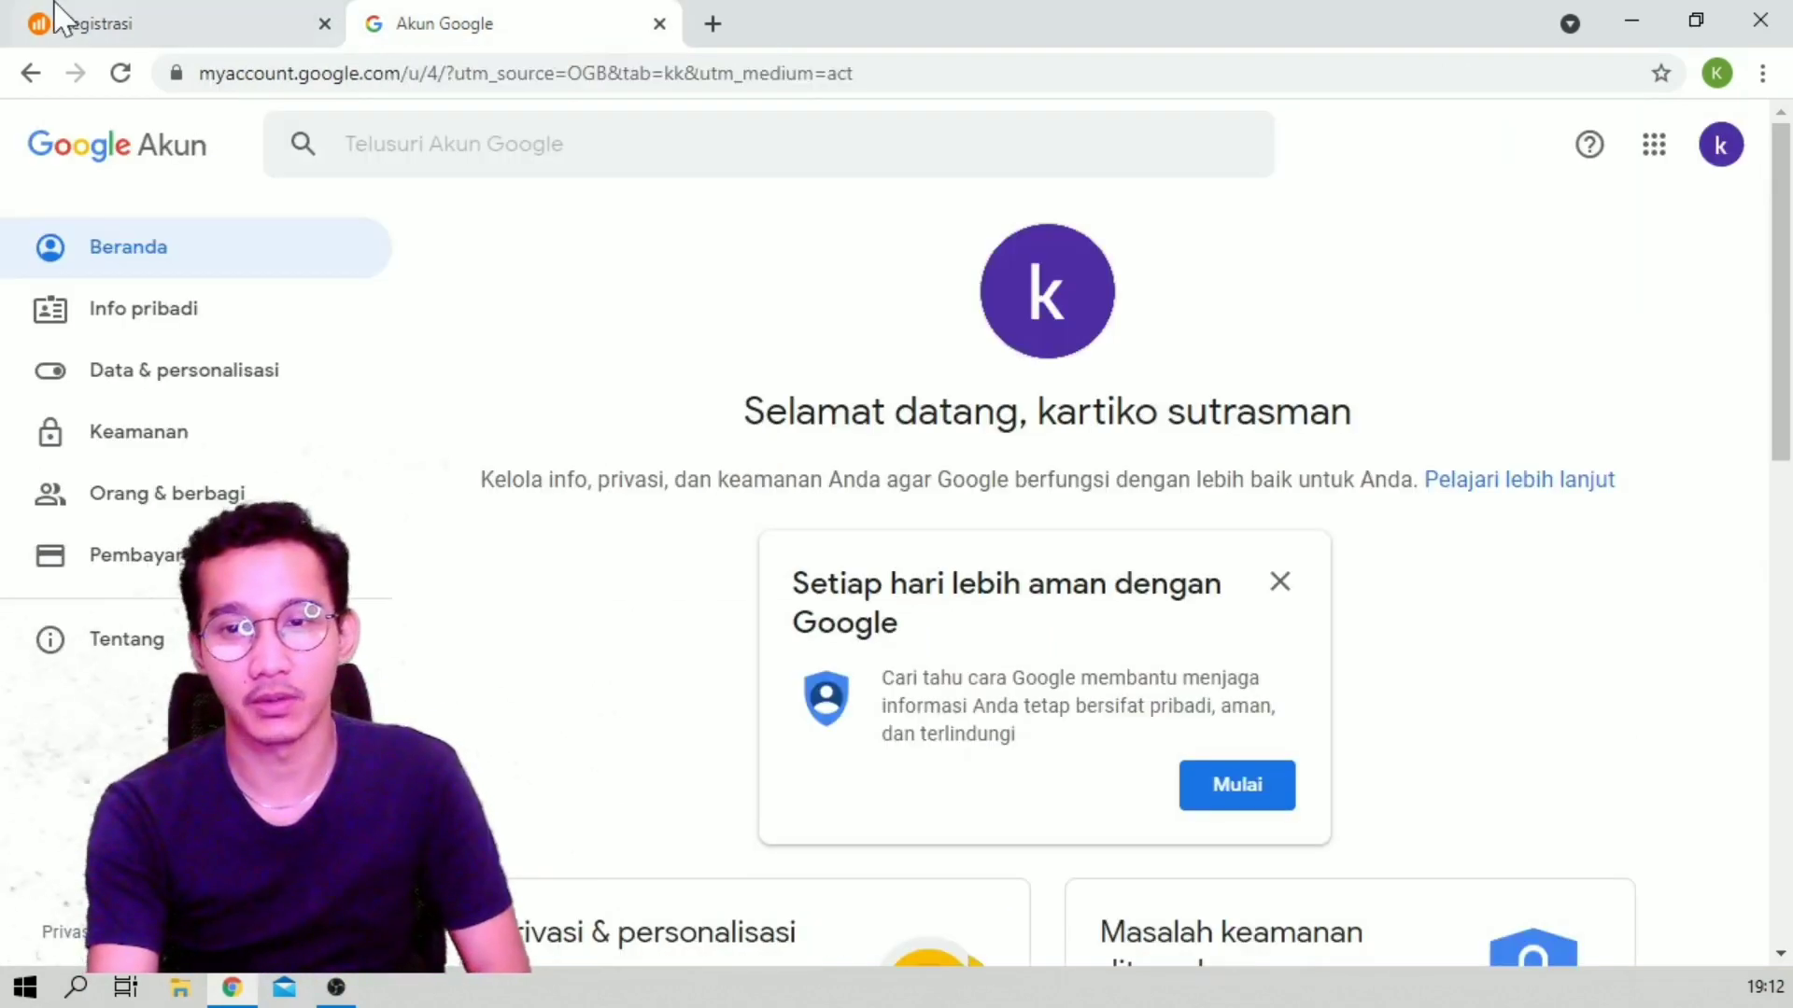
pyautogui.click(75, 19)
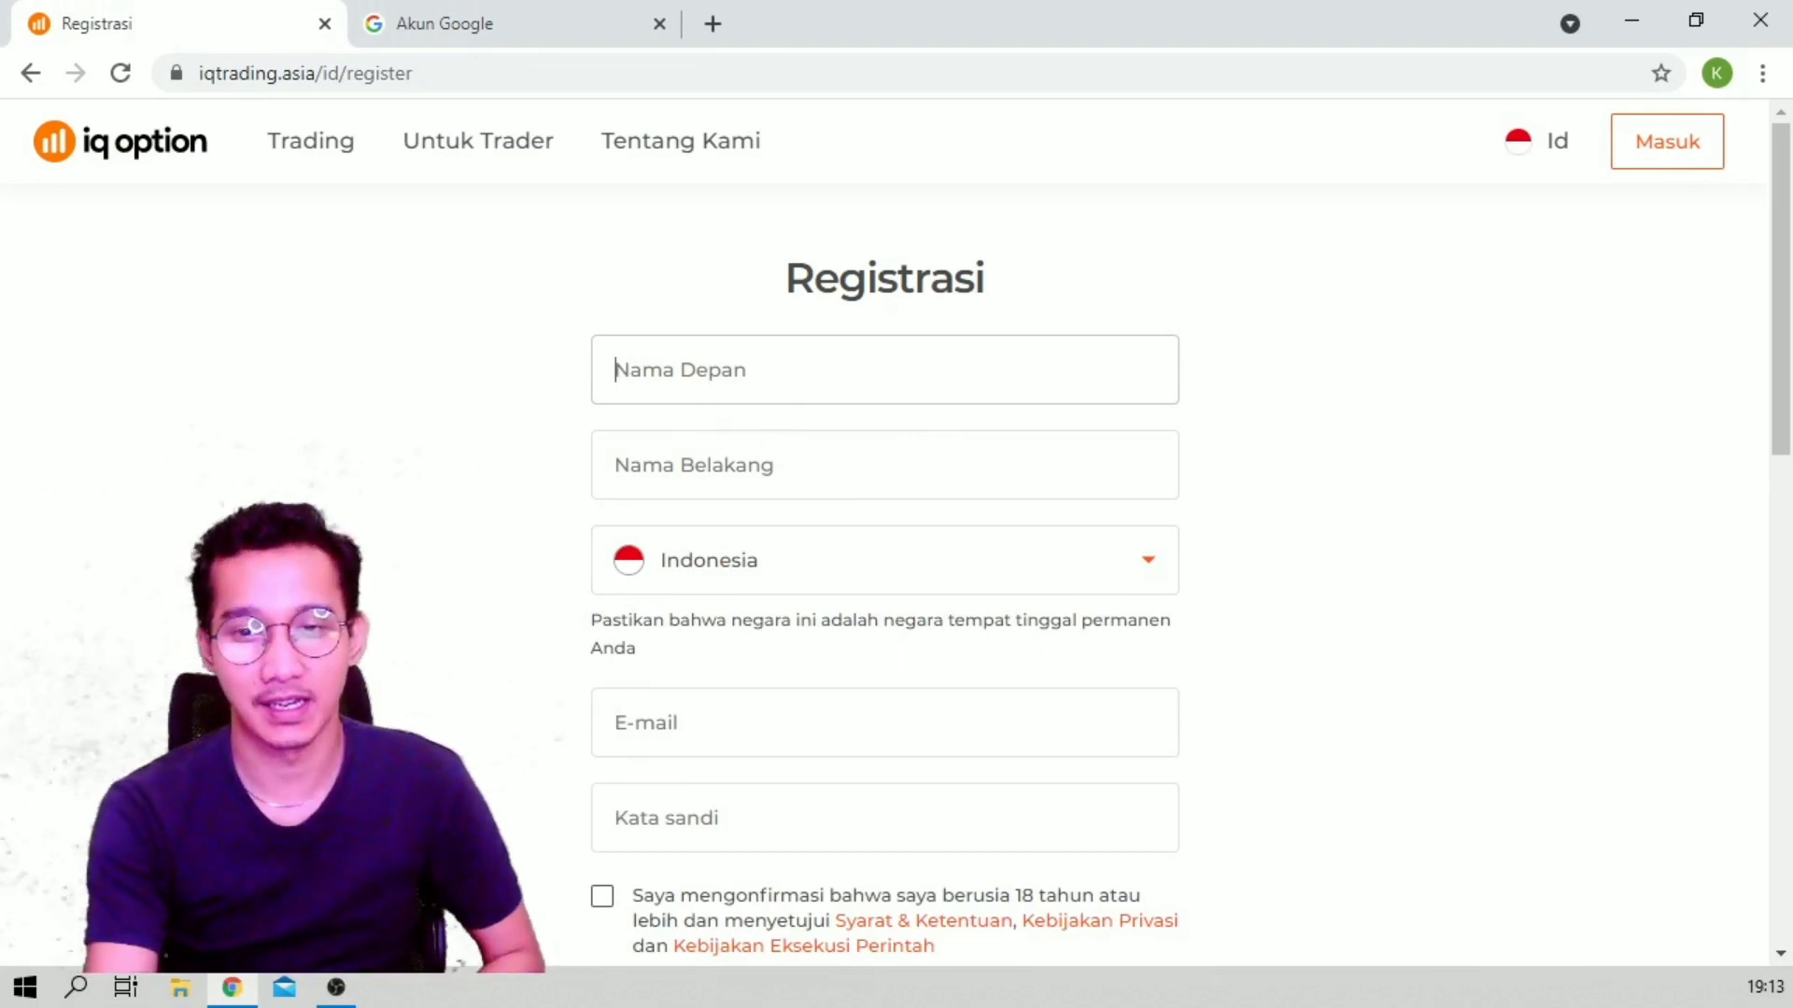
# Fill the last name with the suggested surname and keep Indonesia as country of residence
pyautogui.scroll(-2, 788, 573)
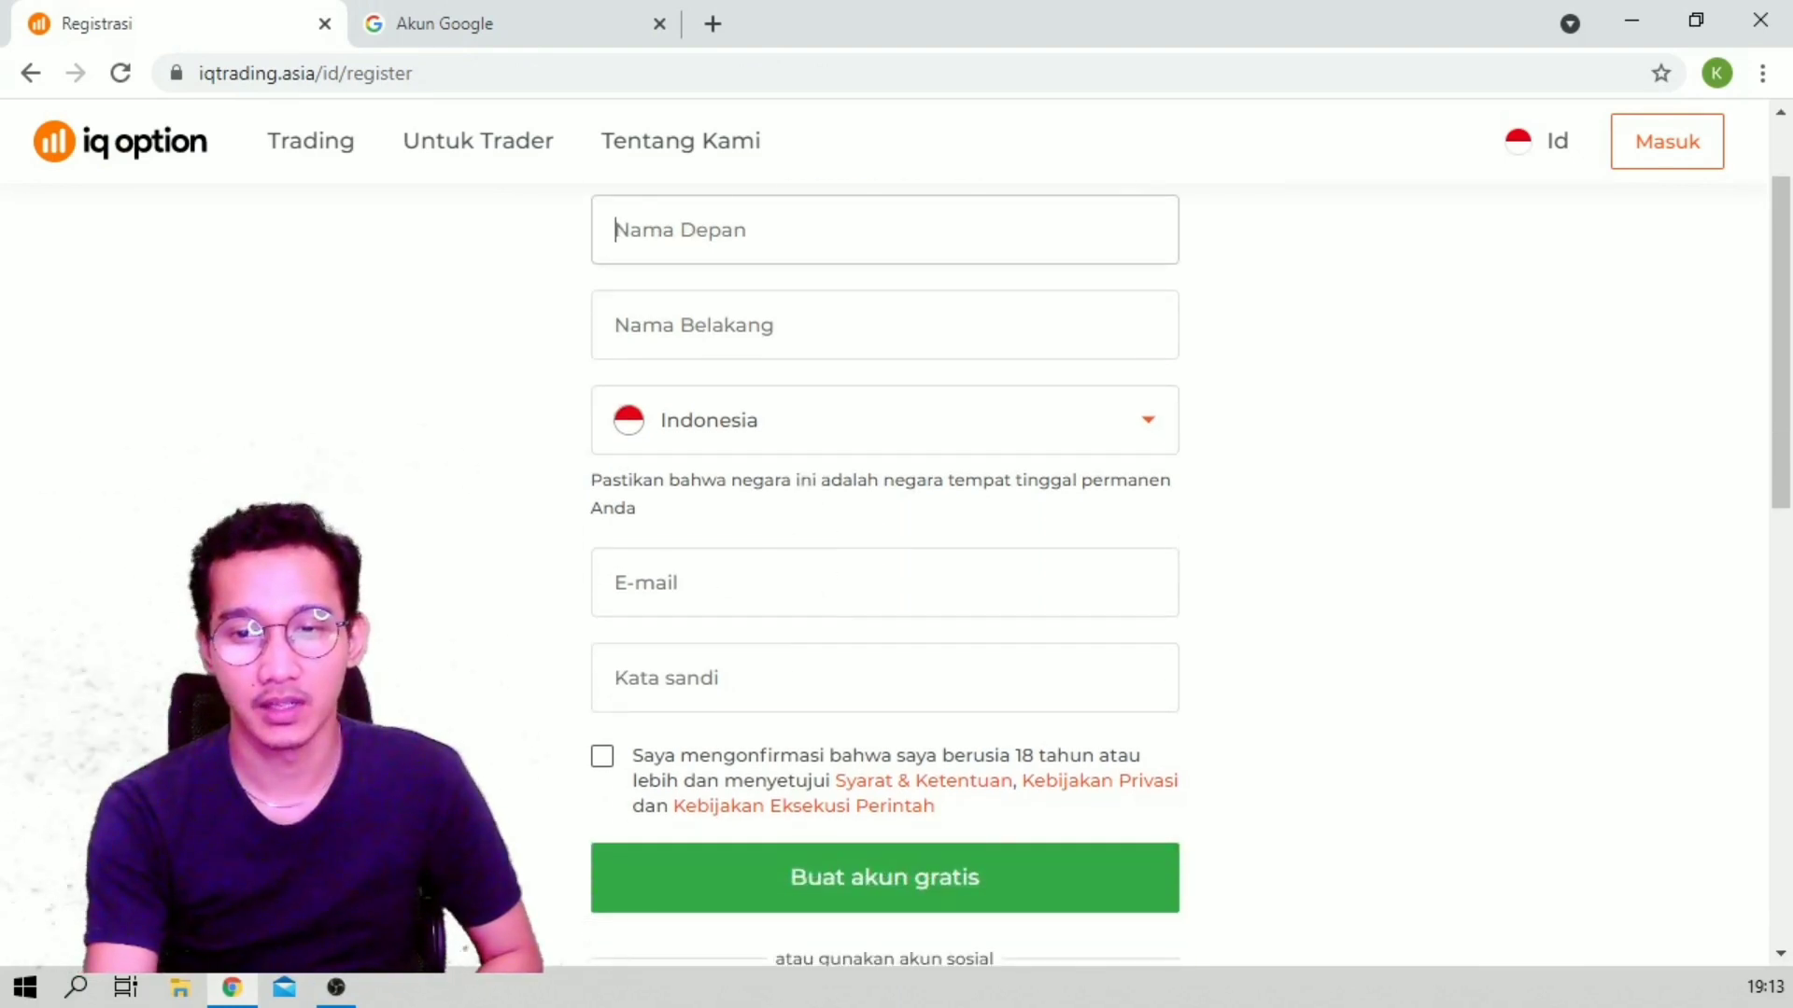
pyautogui.scroll(-5, 841, 944)
pyautogui.scroll(6, 799, 532)
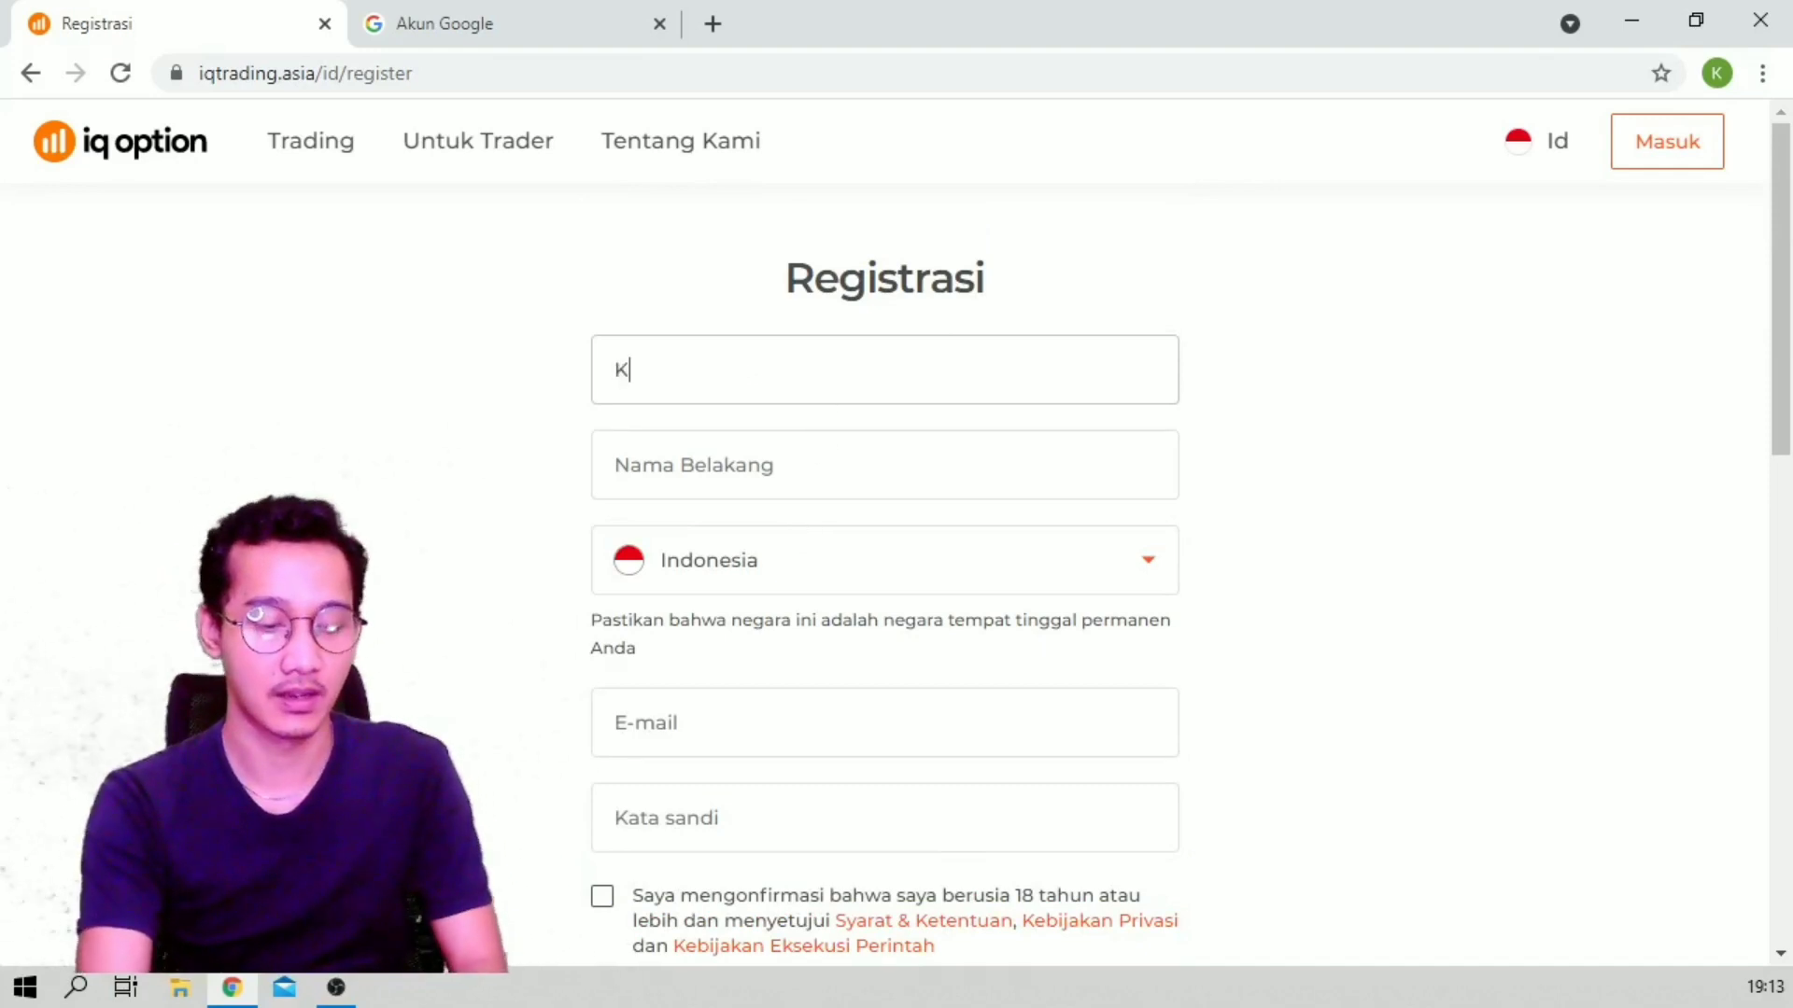
pyautogui.click(654, 465)
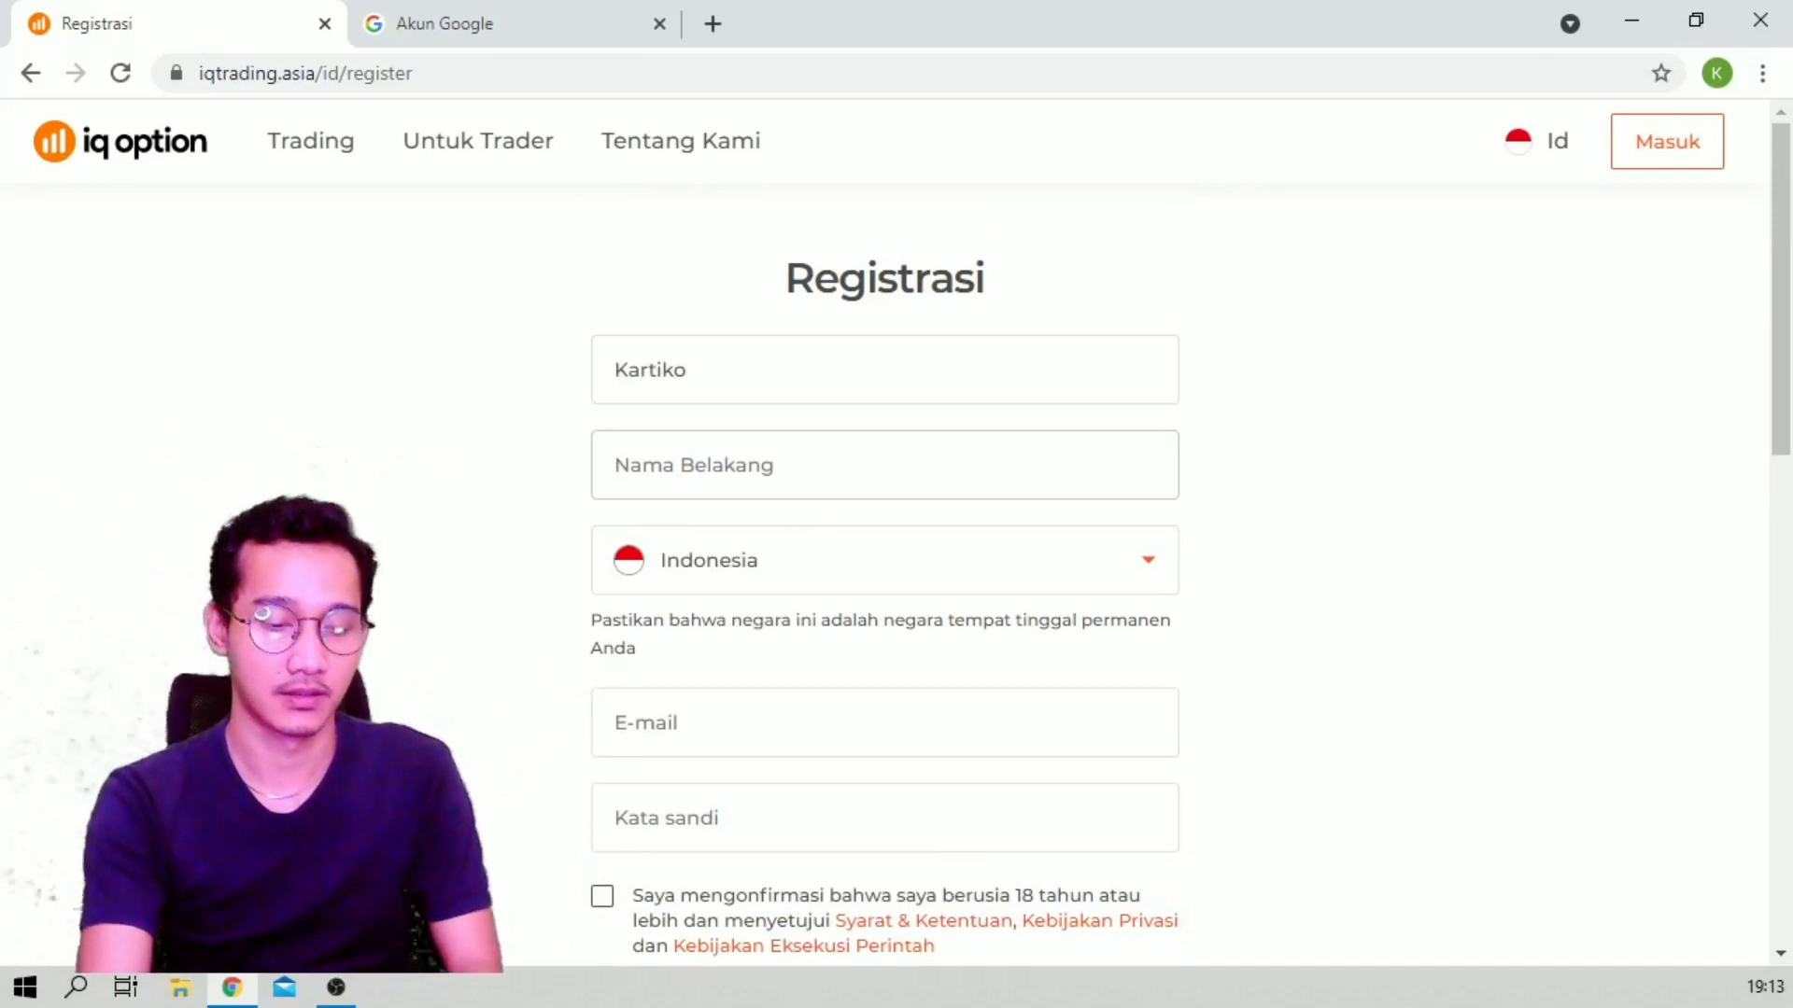
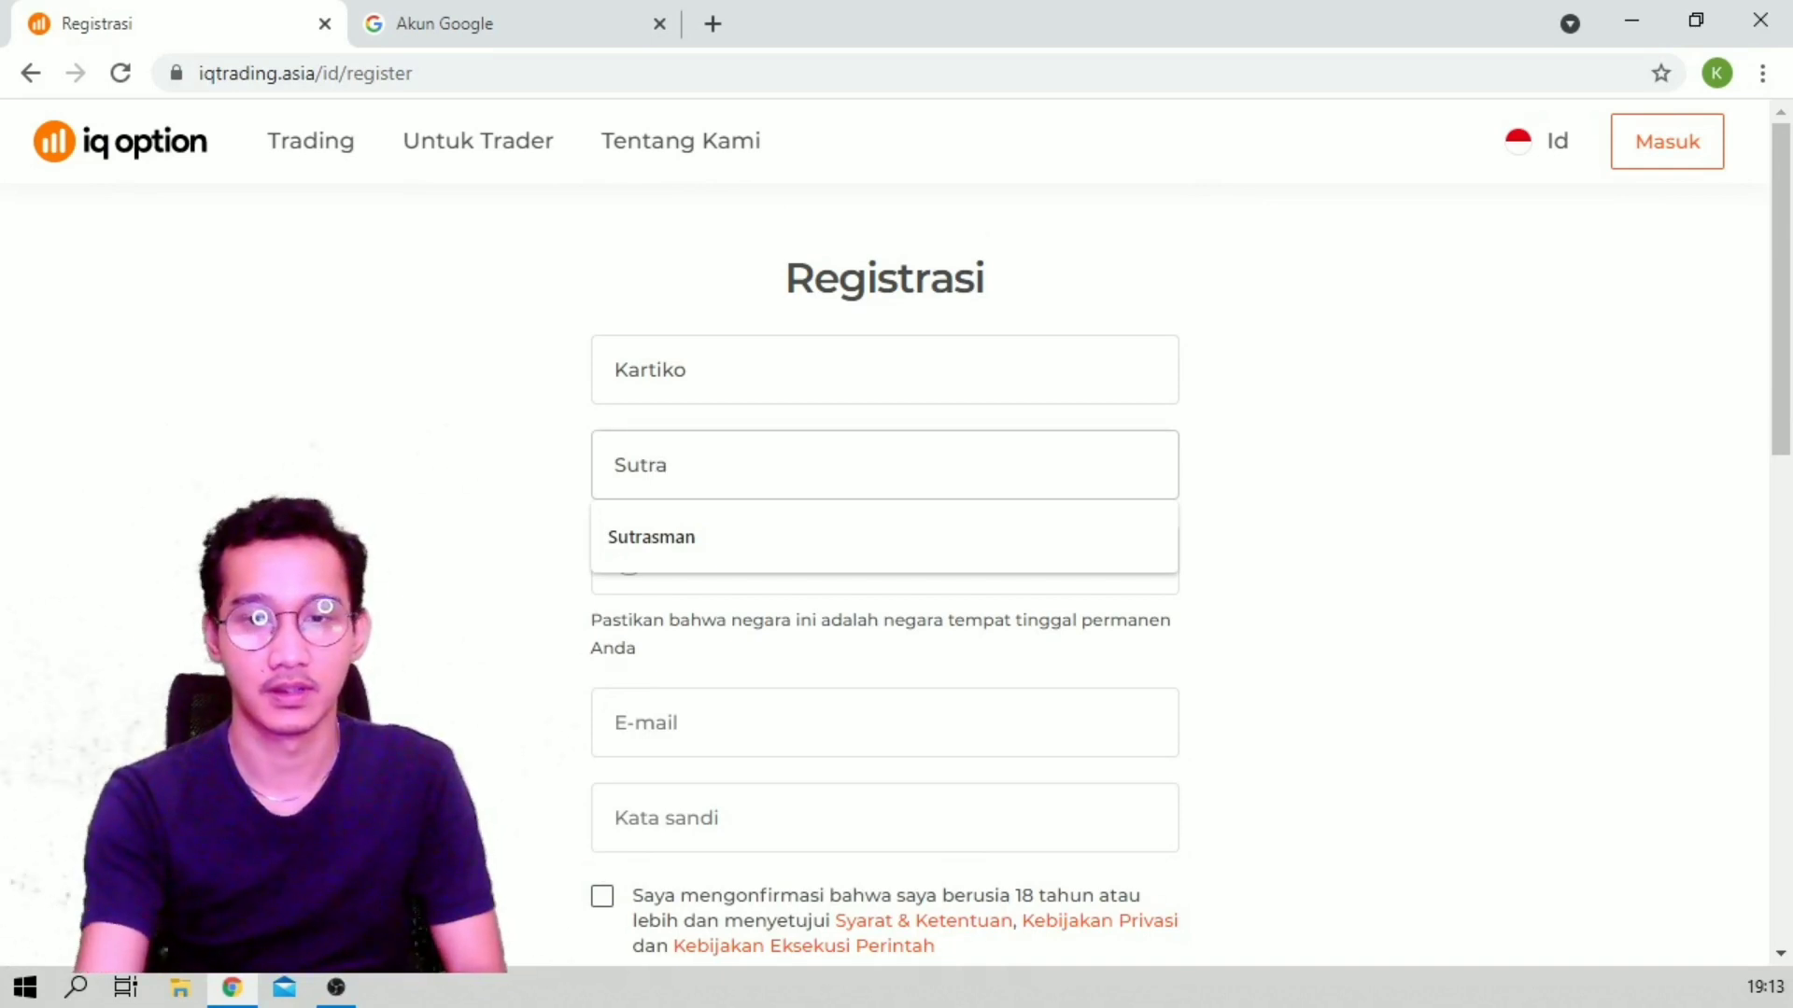
pyautogui.click(738, 551)
pyautogui.click(828, 596)
pyautogui.click(816, 572)
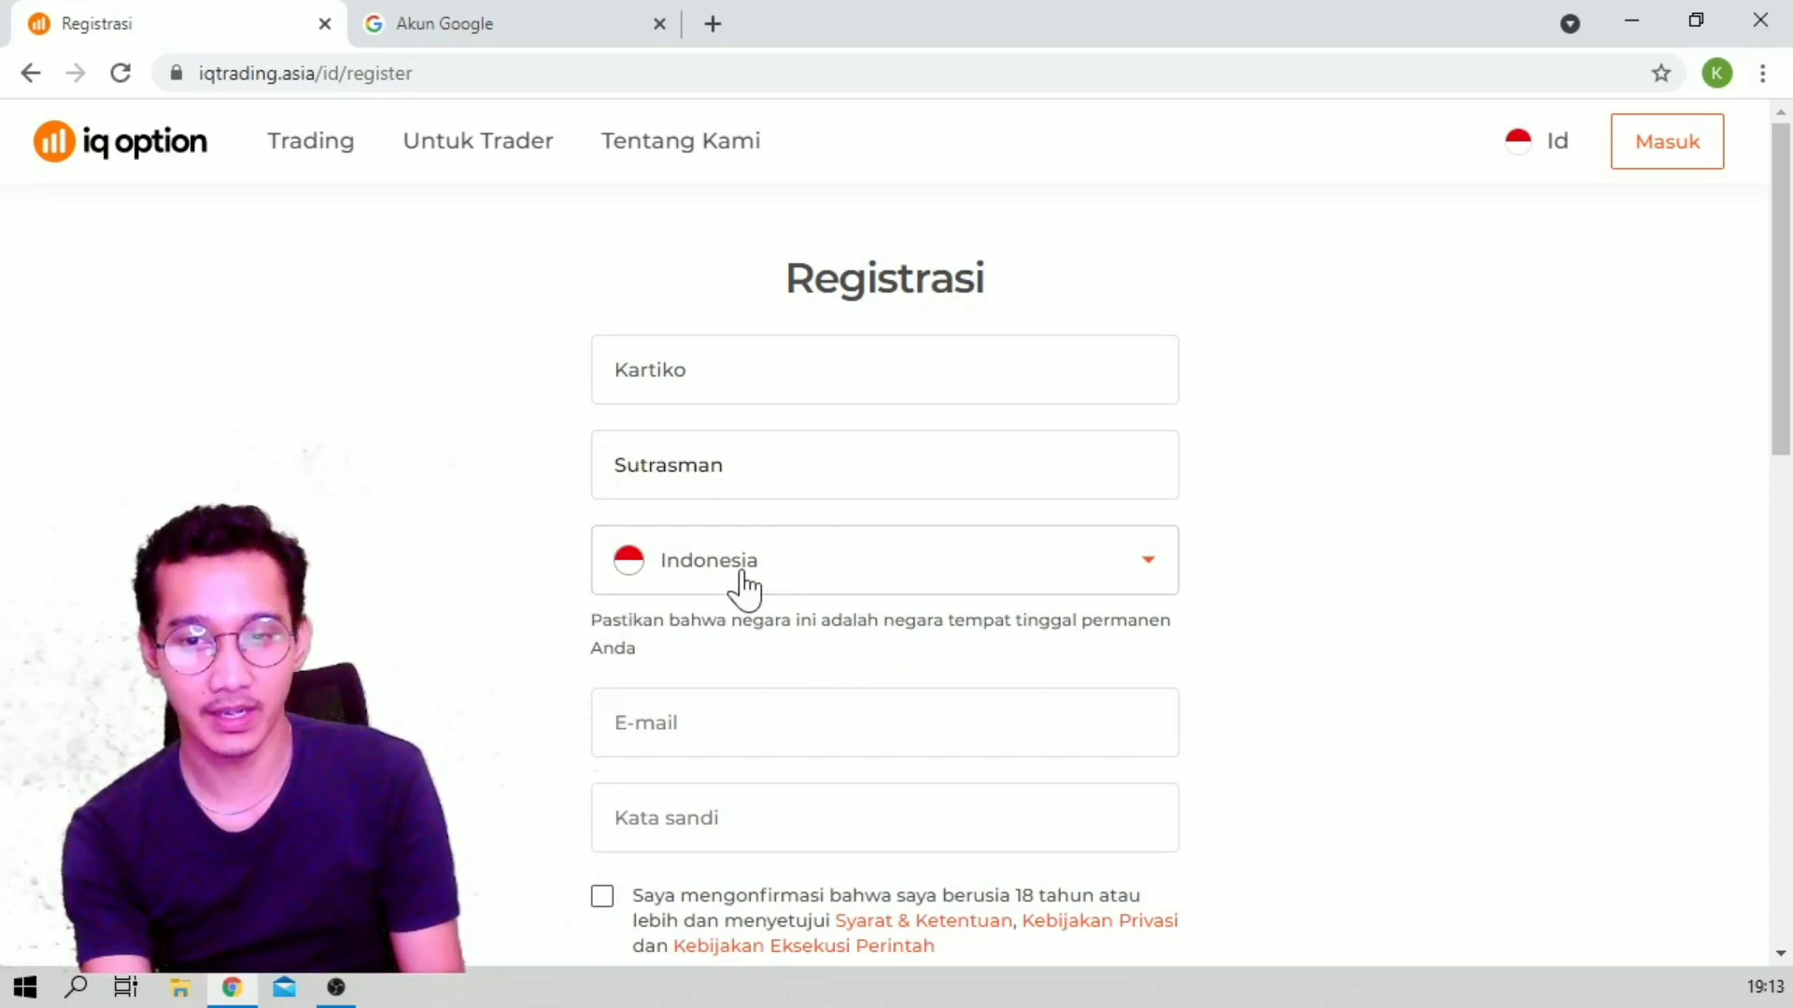
# Enter the password and accept the age and terms confirmation
pyautogui.scroll(-3, 744, 589)
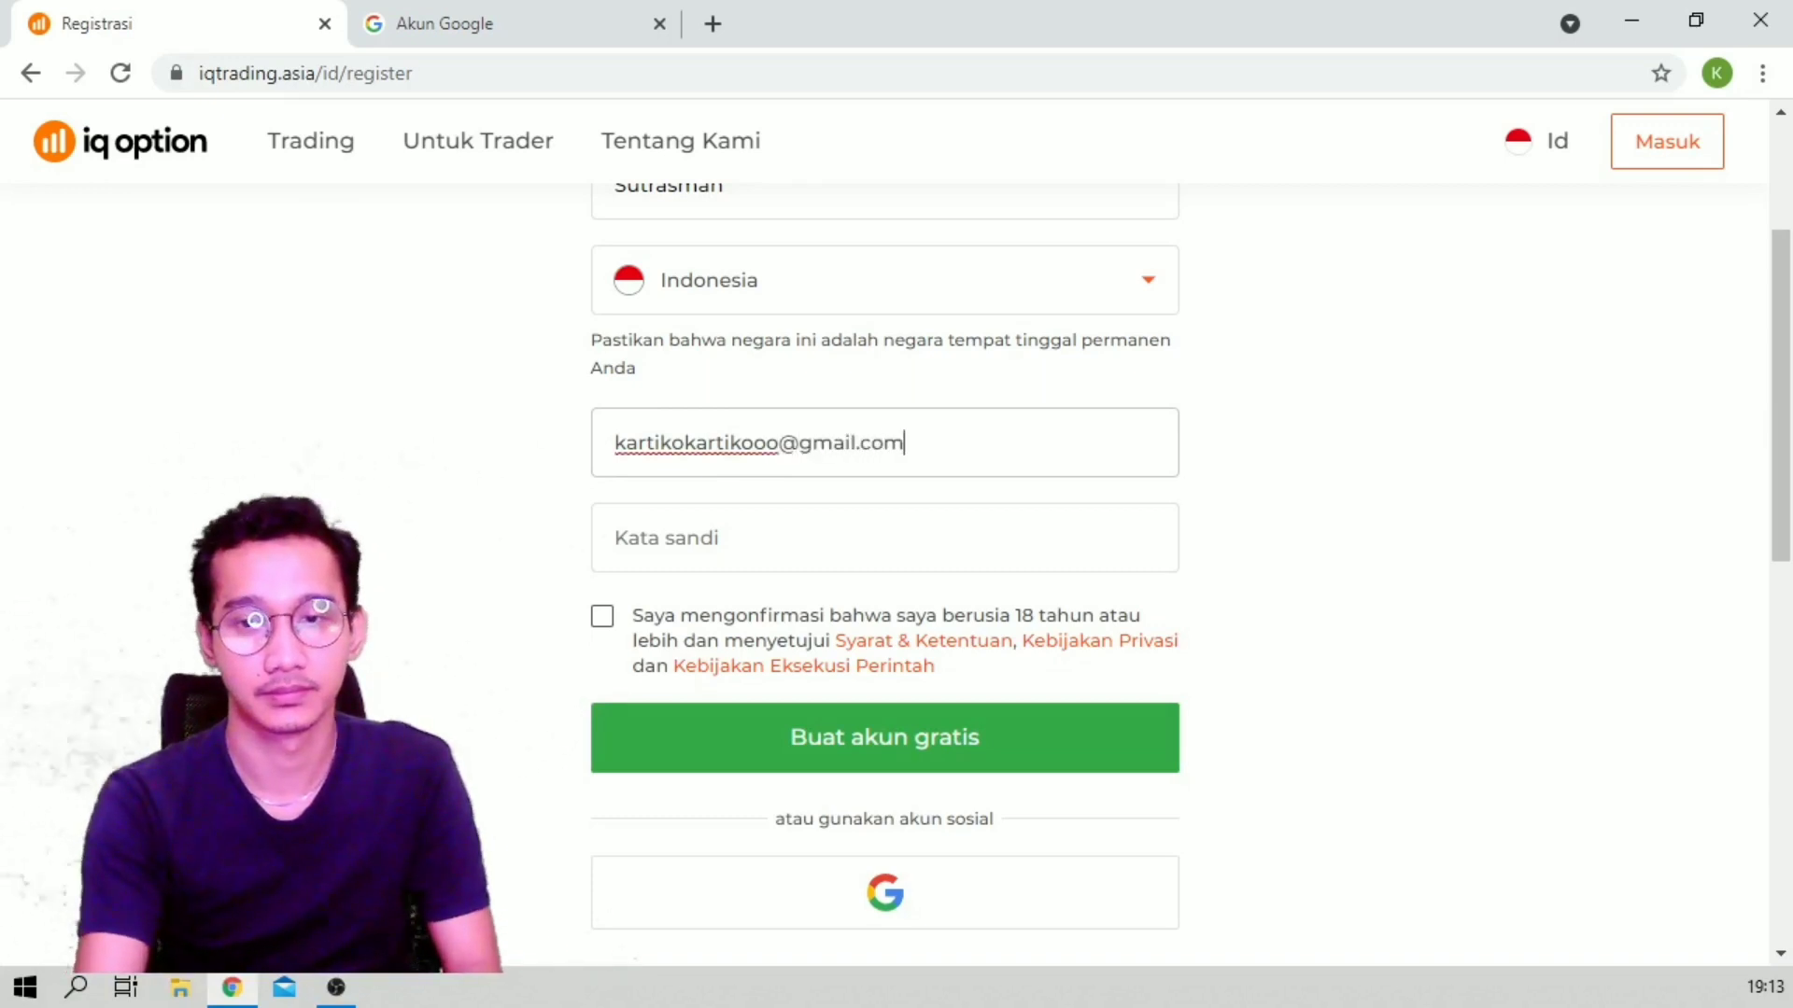
pyautogui.click(840, 538)
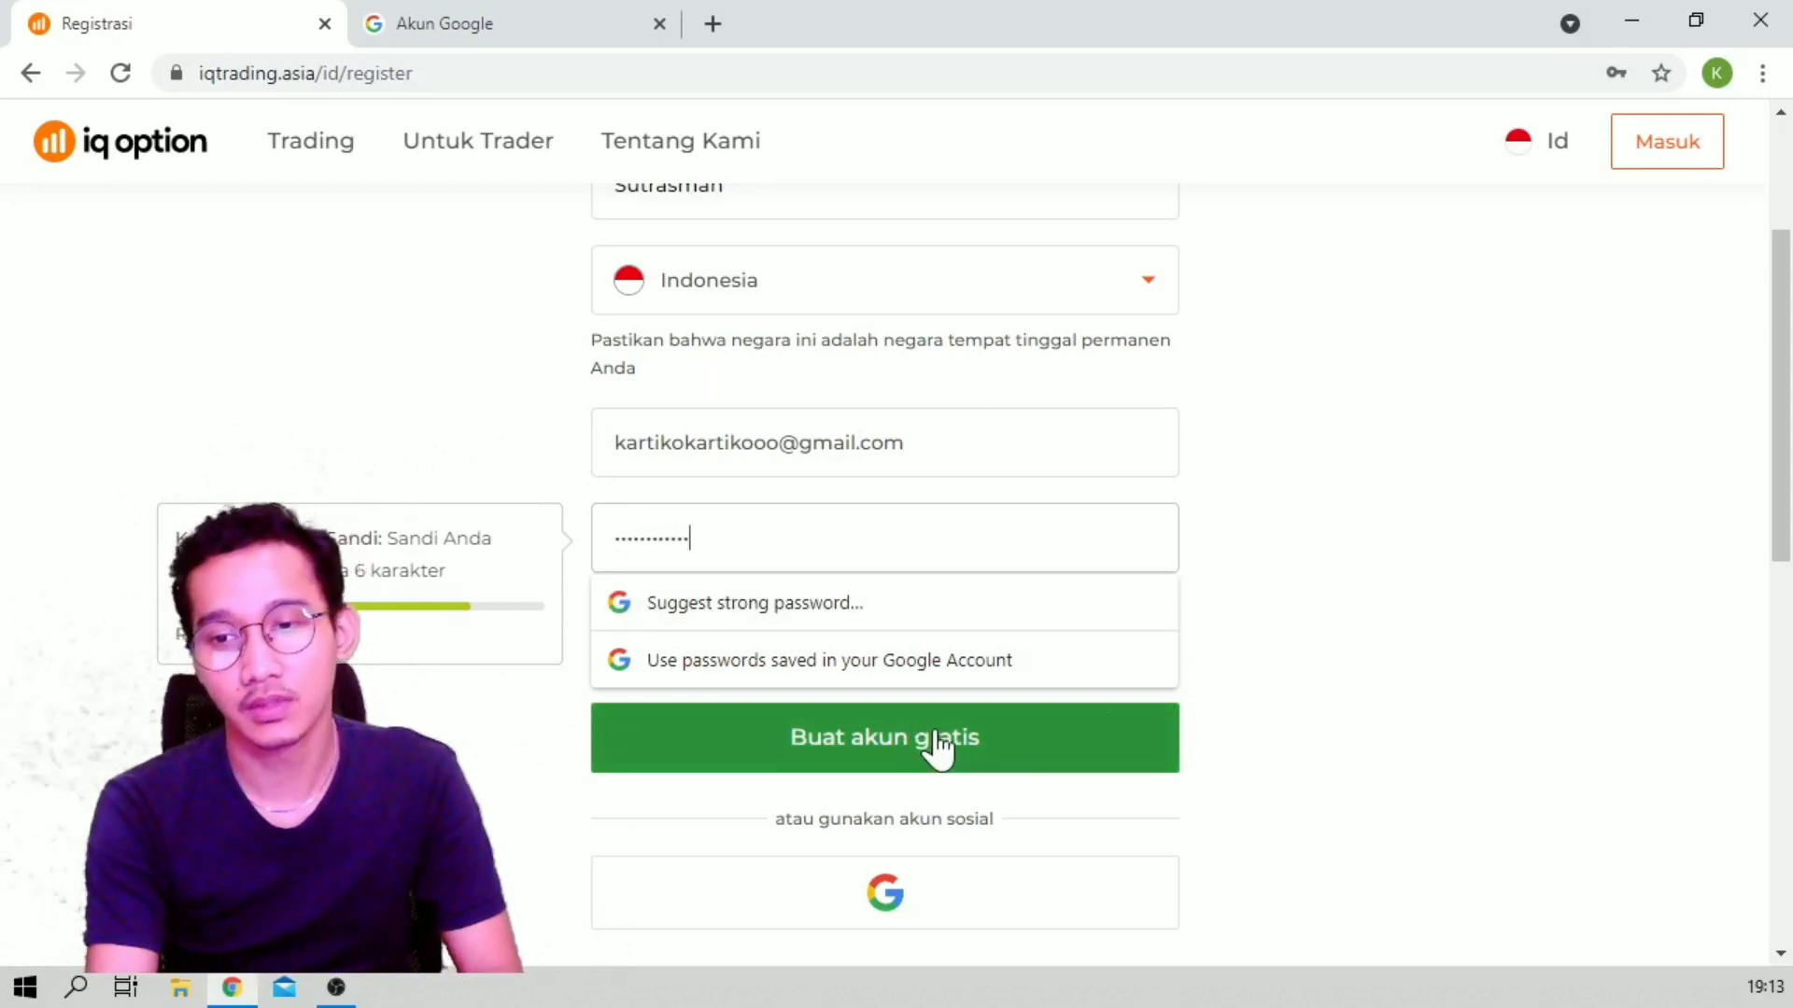
pyautogui.click(1380, 664)
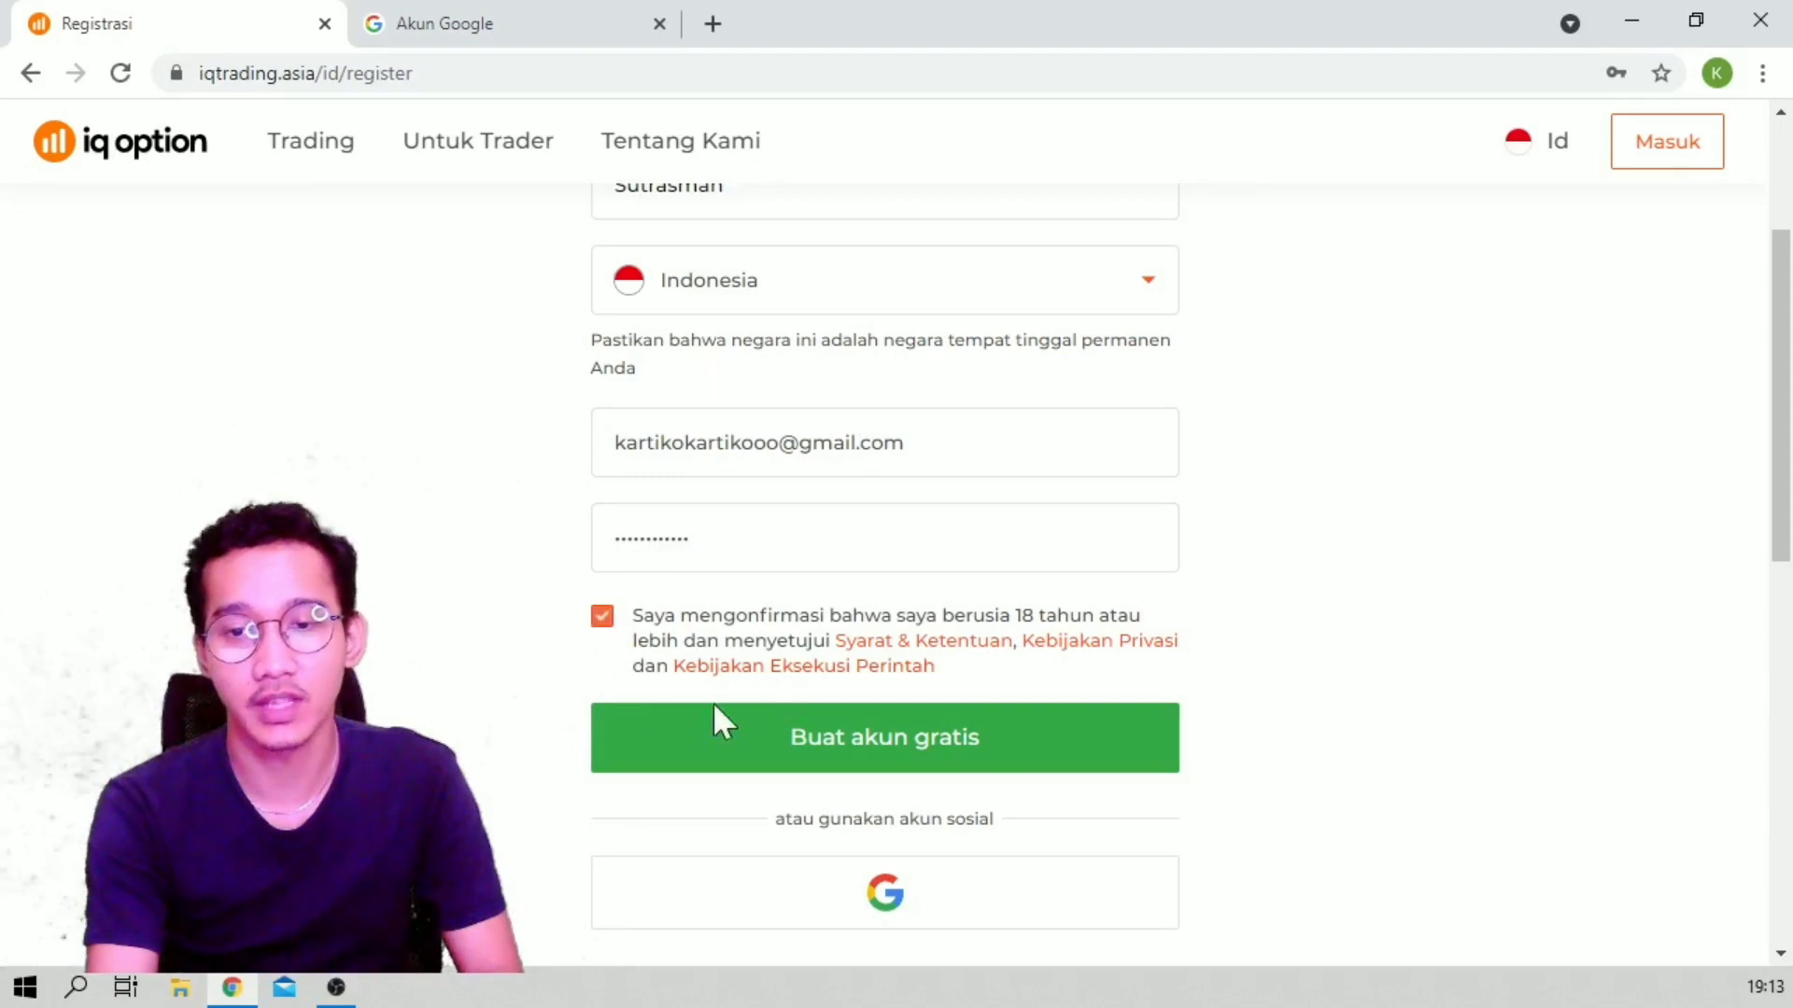
pyautogui.click(1105, 742)
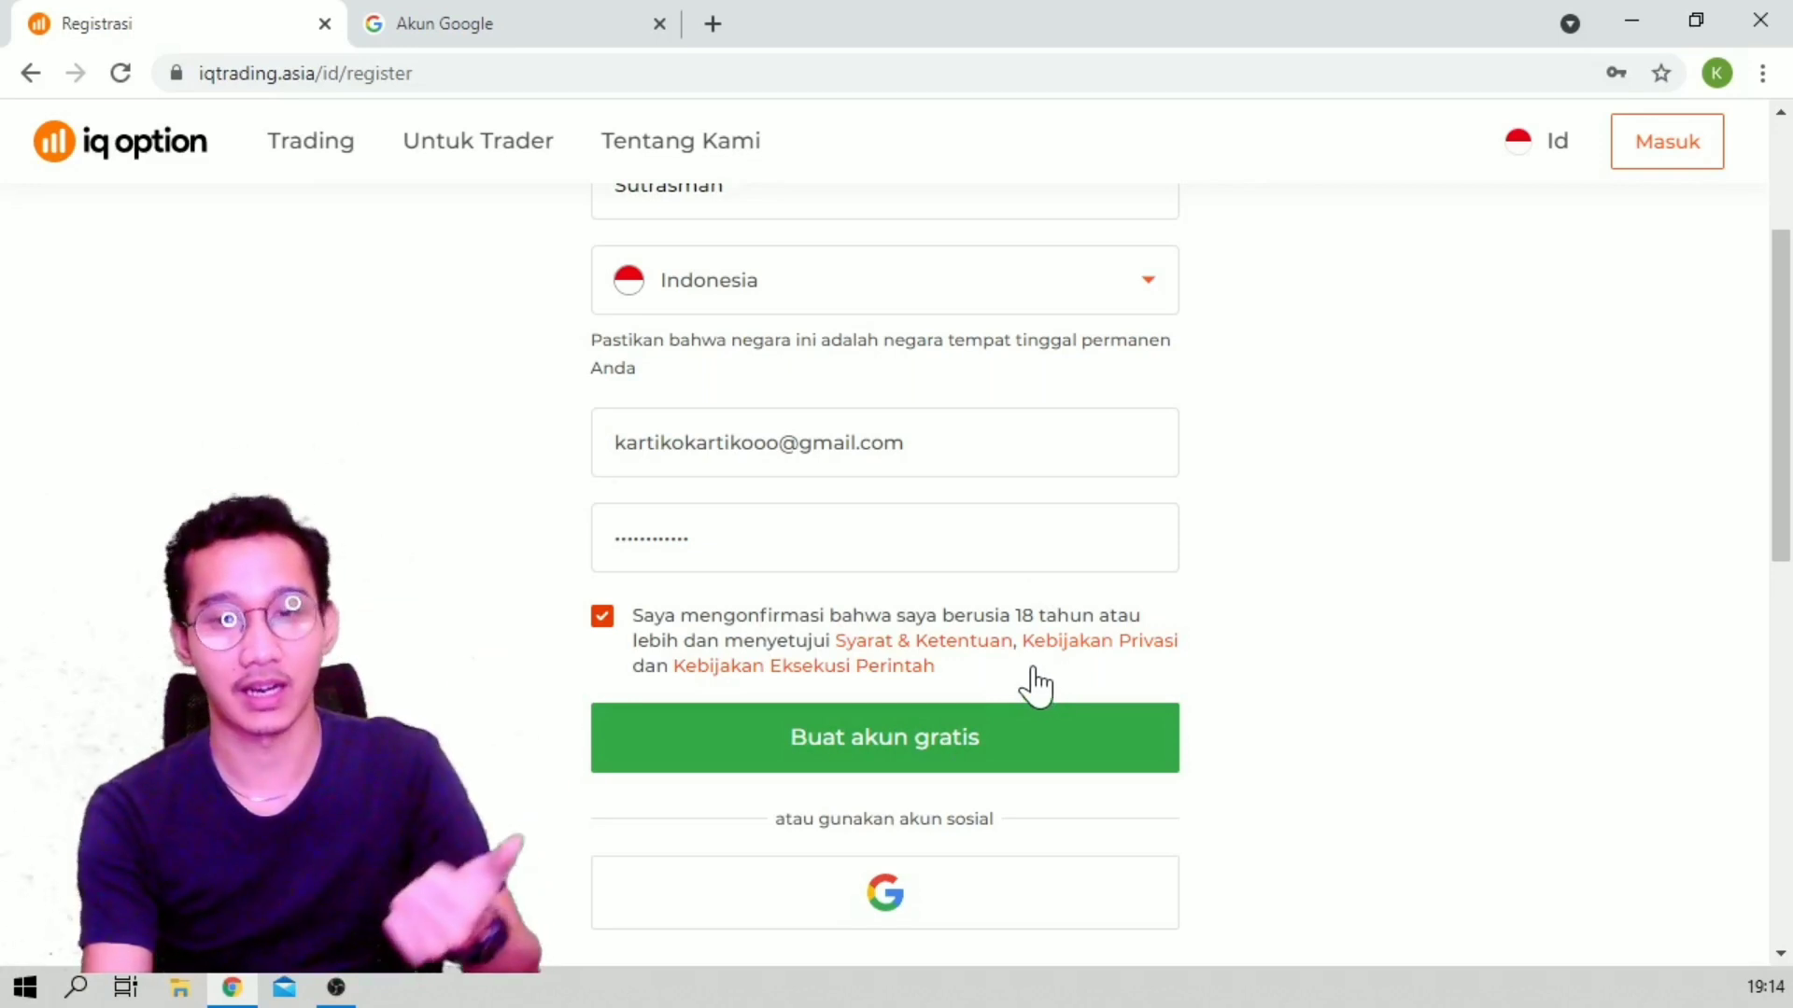
# Create the free account and decline Chrome's offer to save the password
pyautogui.click(724, 761)
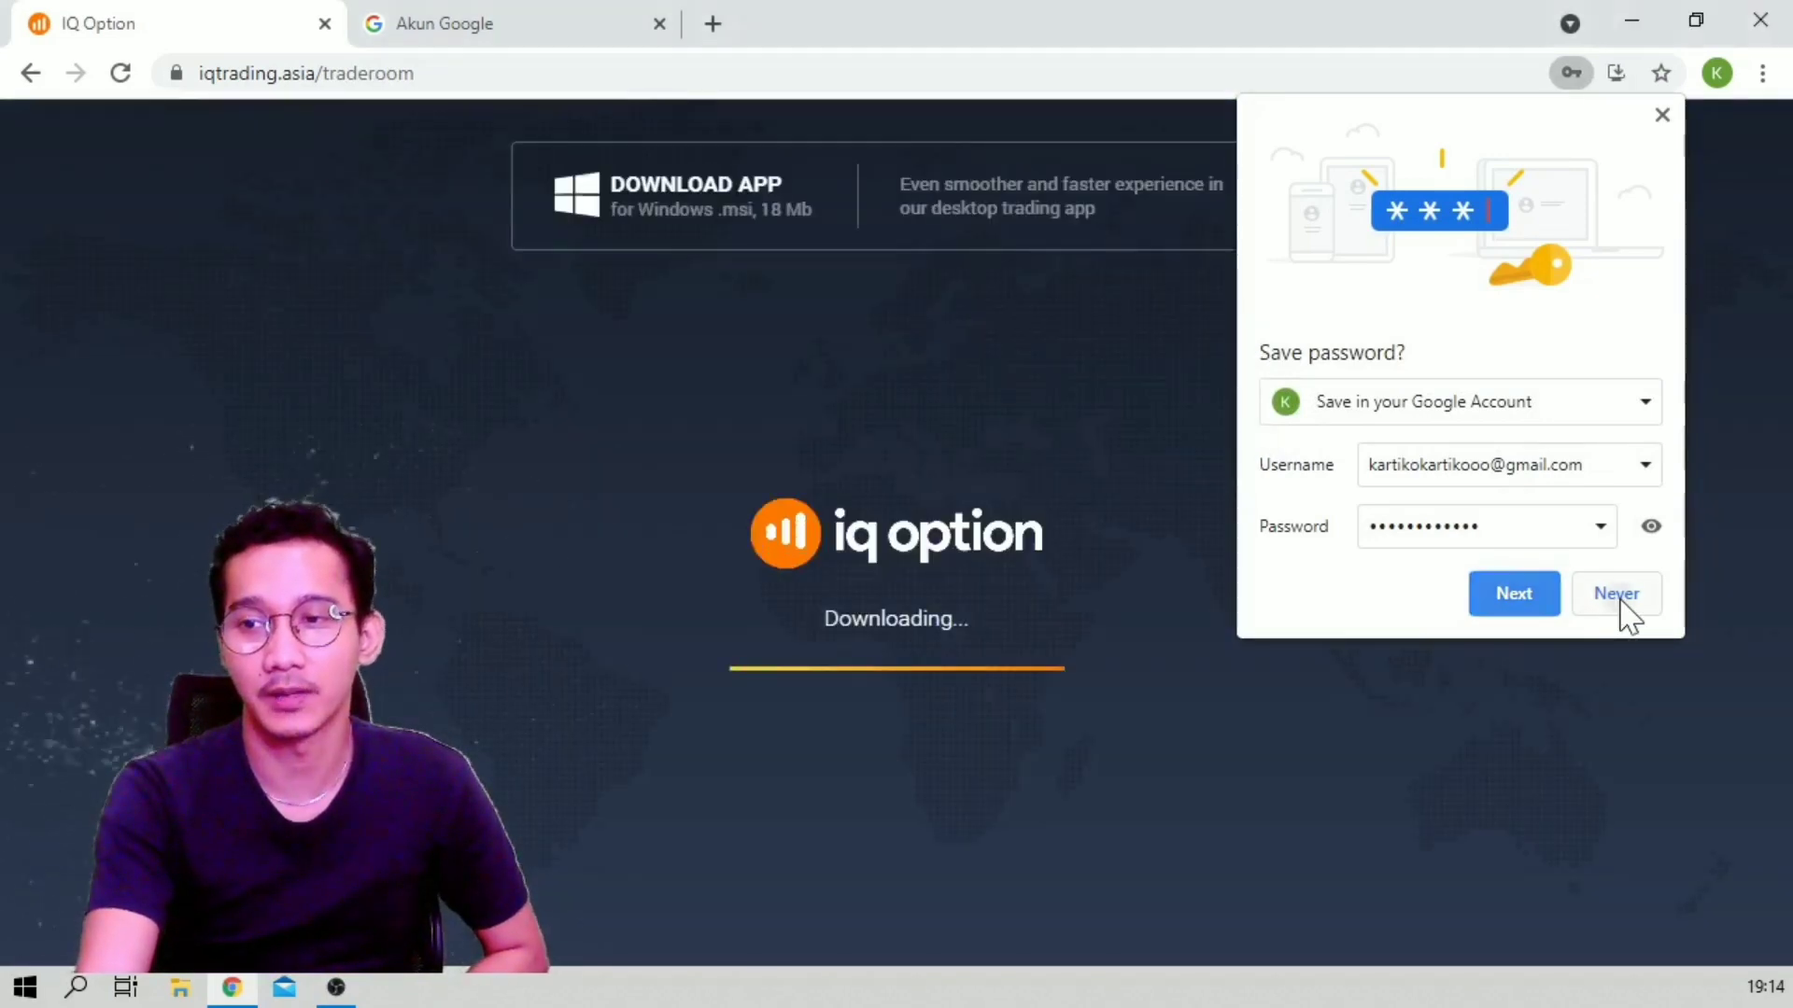
pyautogui.click(1618, 597)
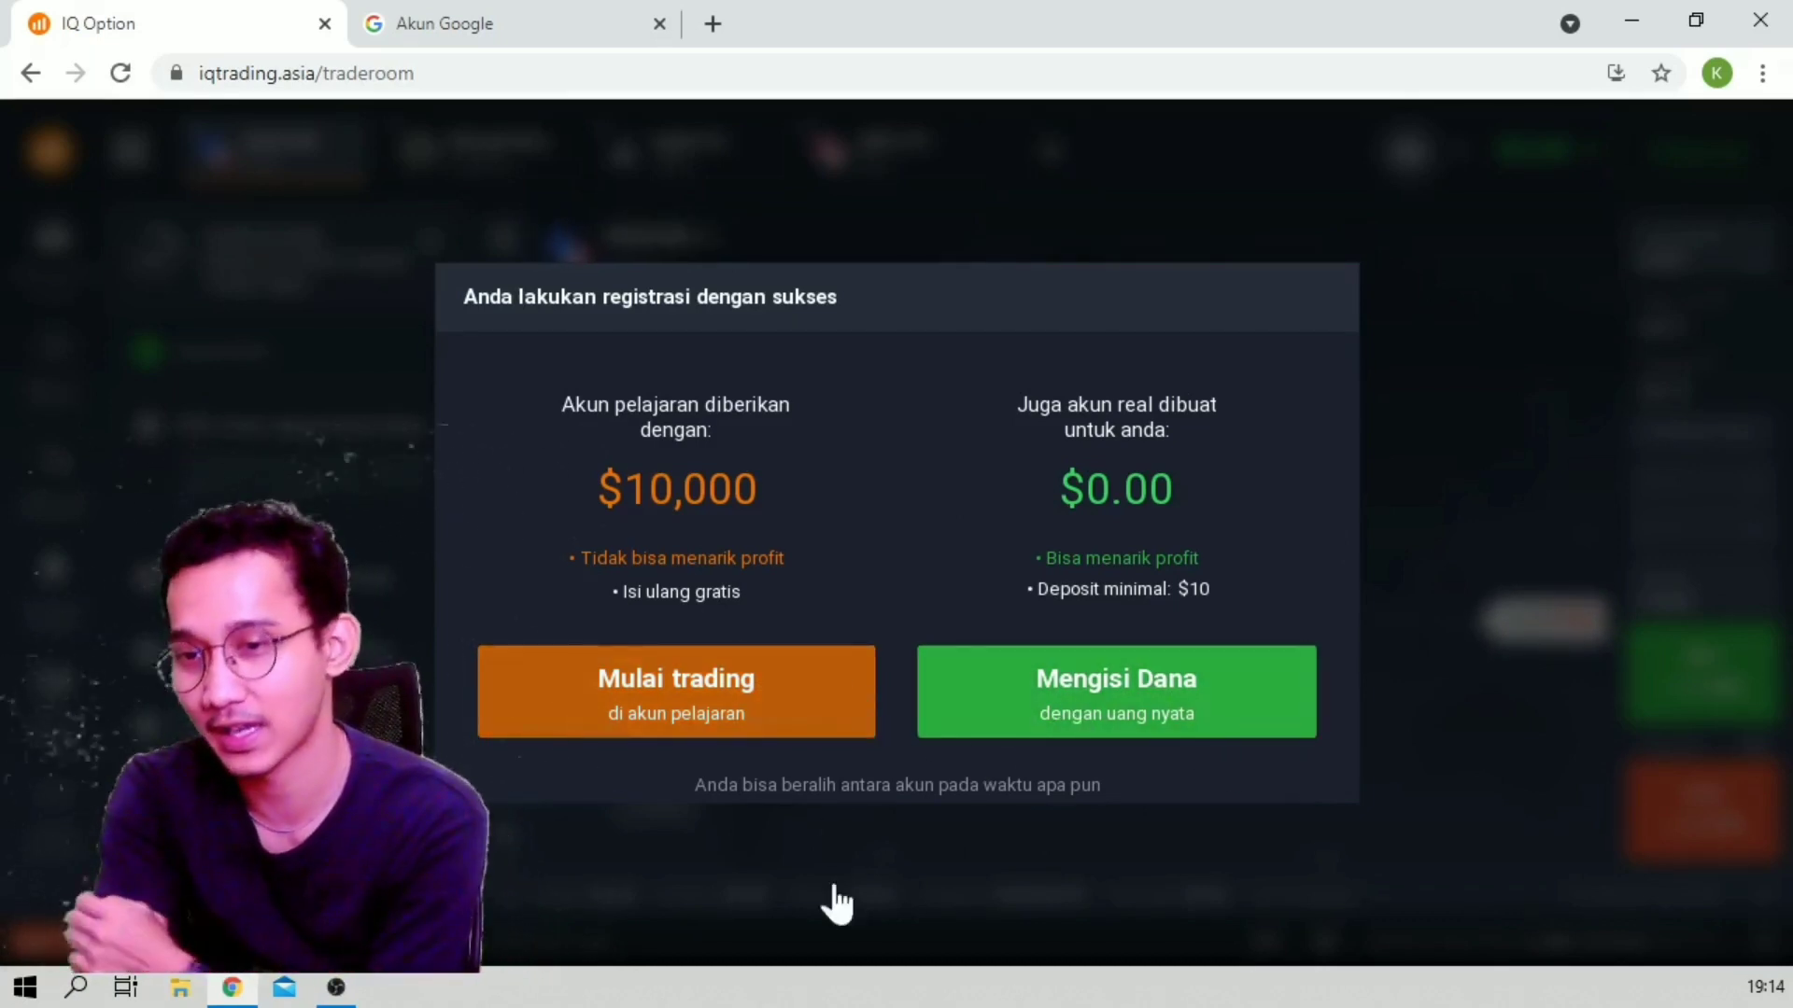
# Start on the practice account and view the Minyak Mentah WTI and EUR/USD charts
pyautogui.click(835, 734)
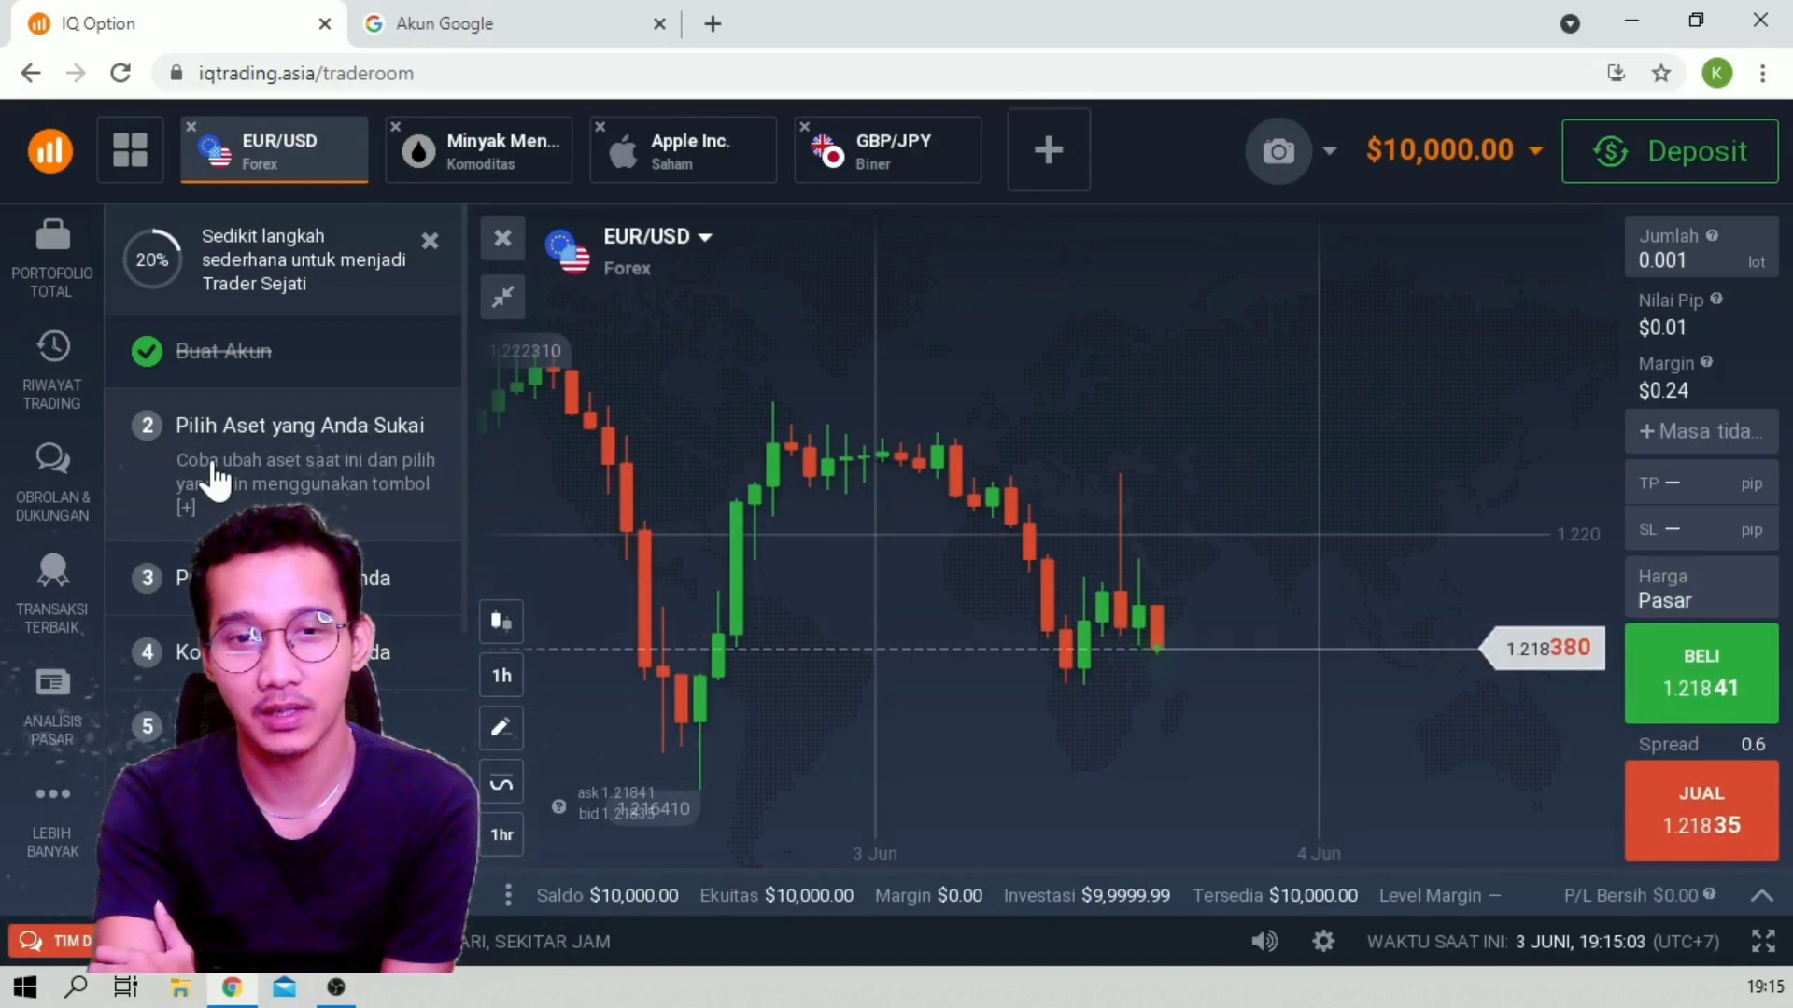
pyautogui.click(477, 170)
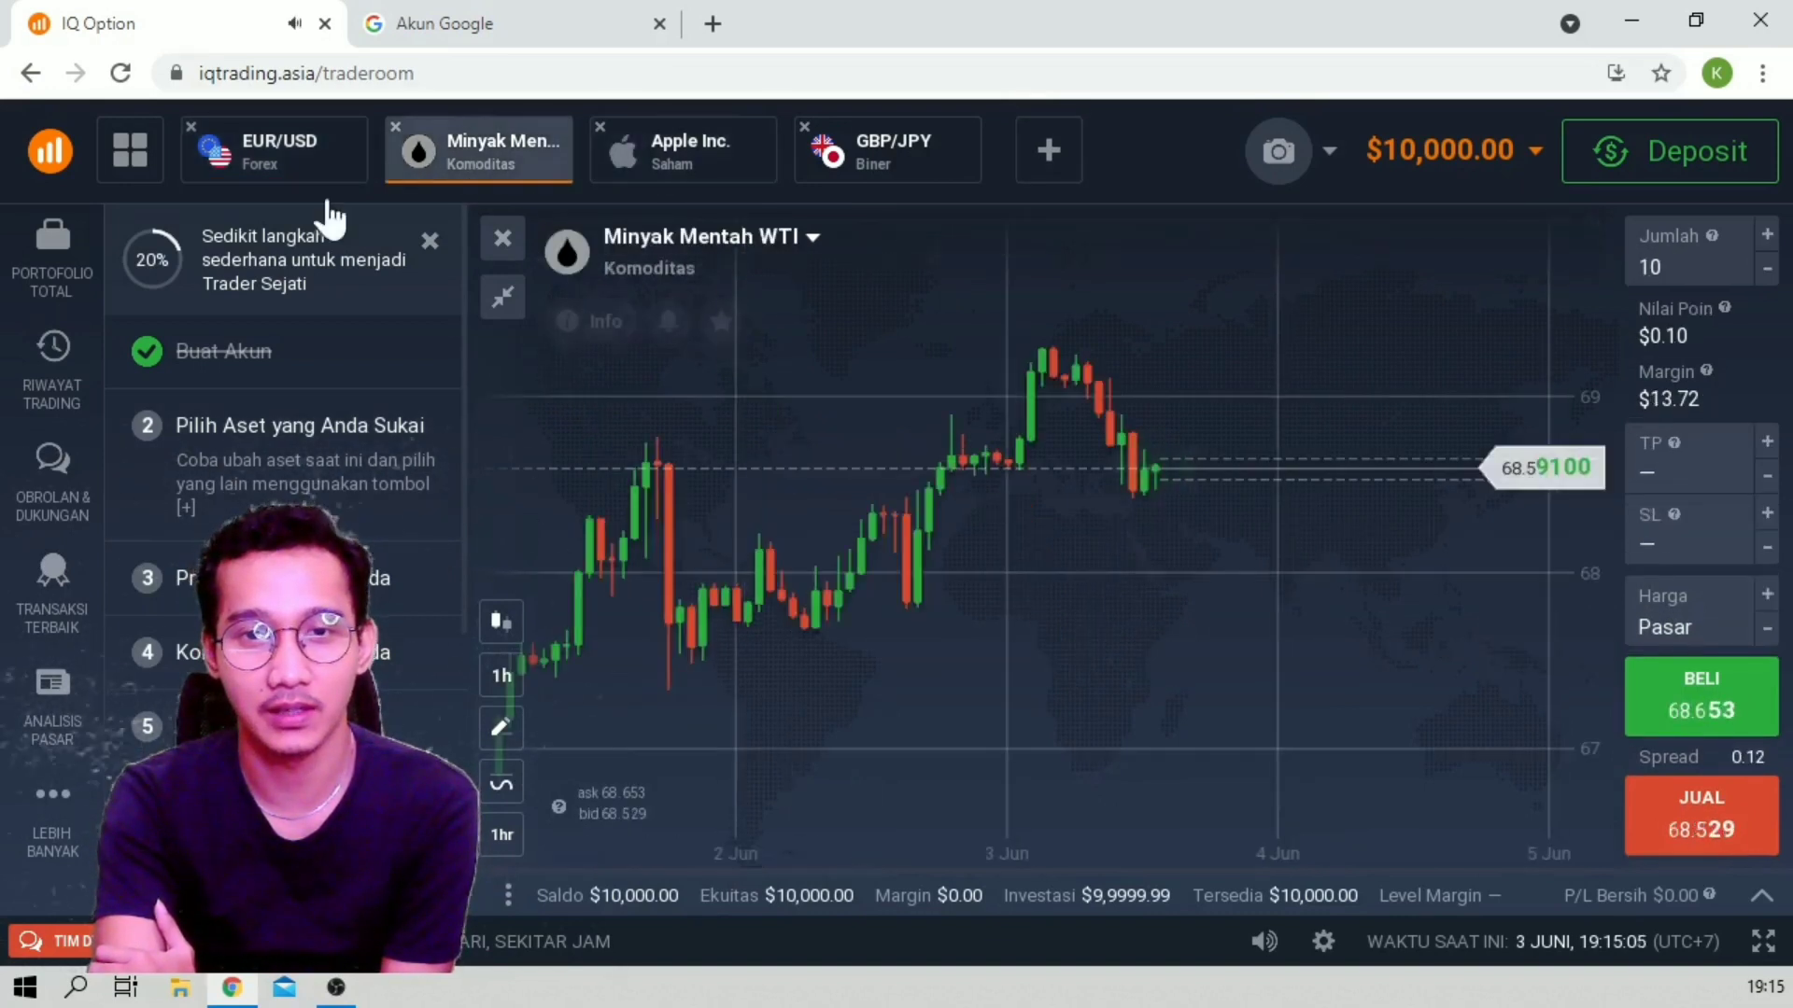
pyautogui.click(220, 182)
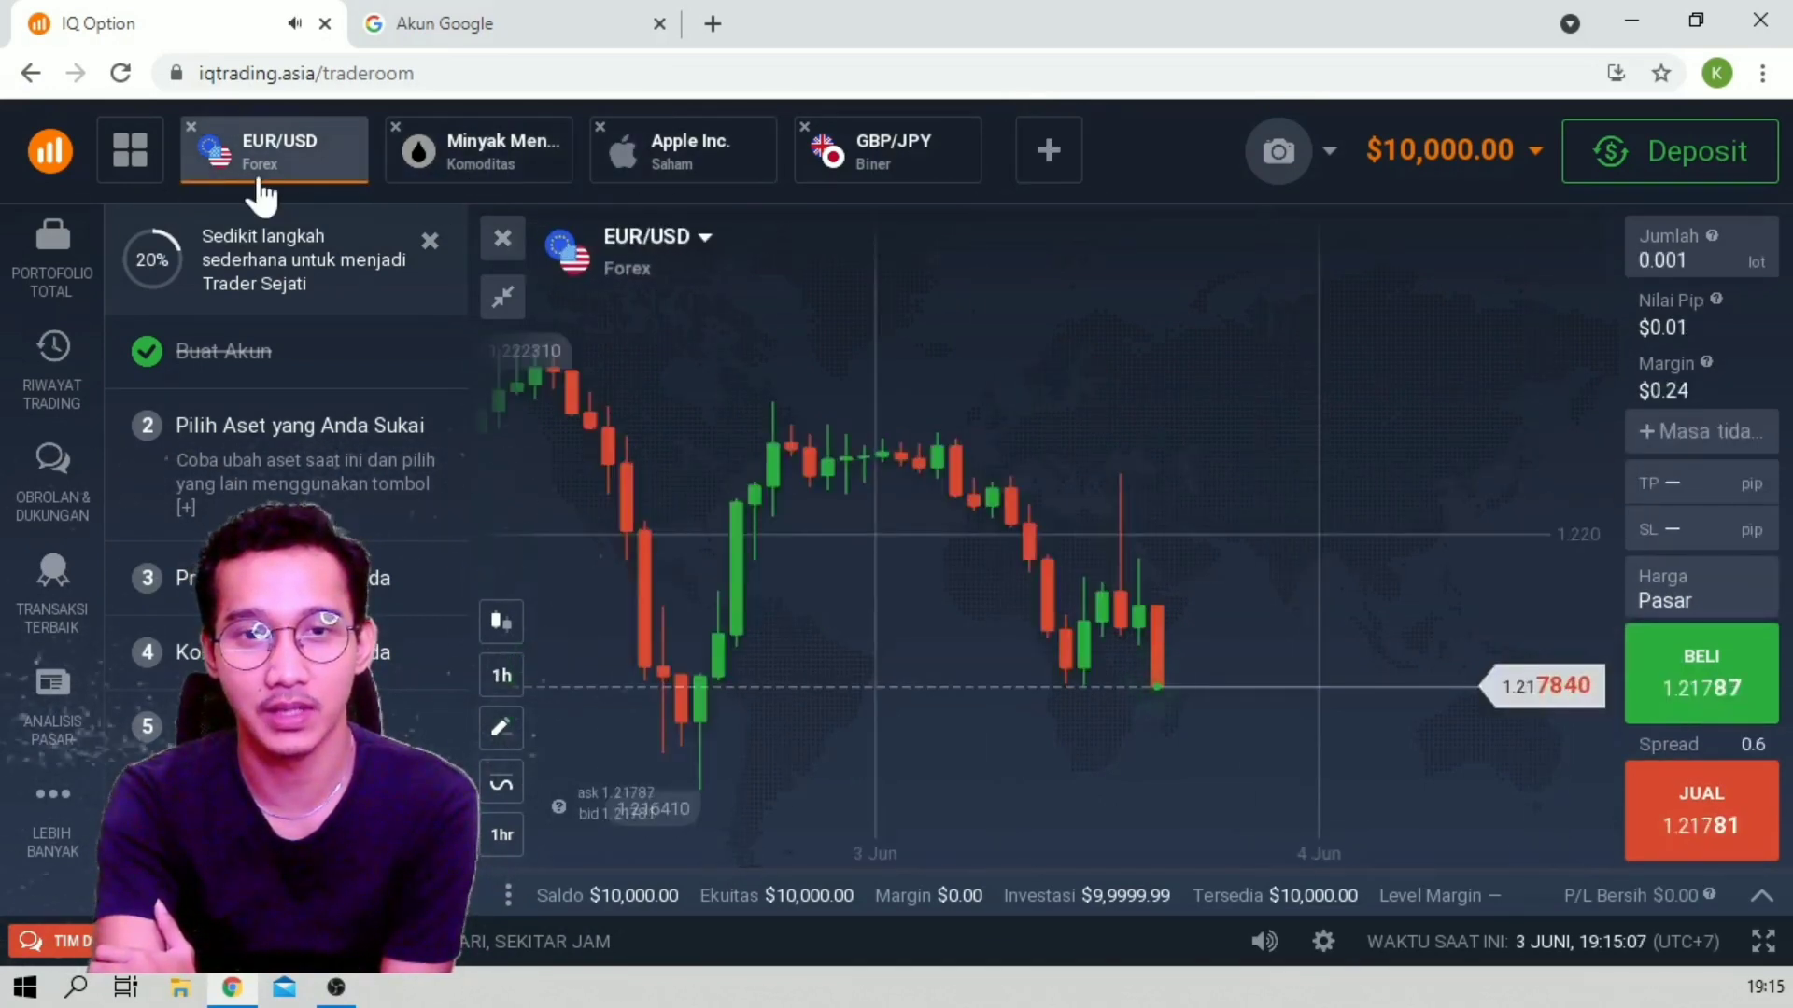
# Add a USD/CHF binary chart, place a $1 CALL trade, and begin e-mail confirmation
pyautogui.click(1049, 157)
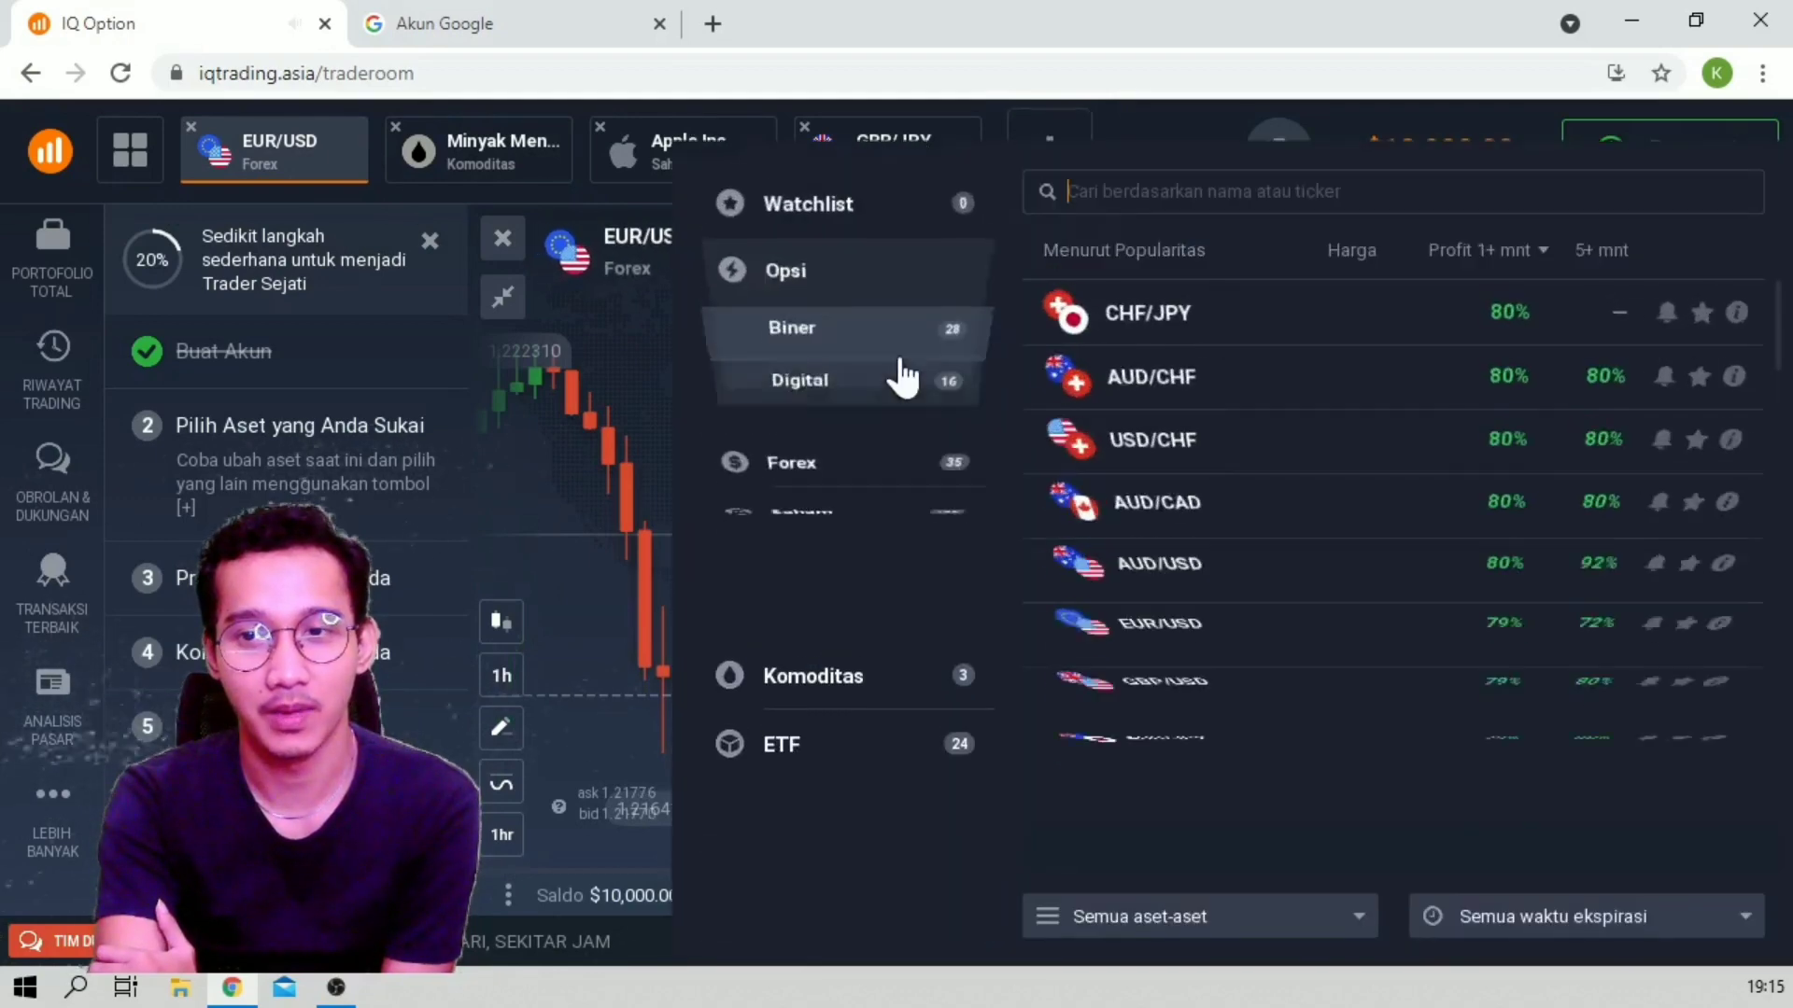
pyautogui.click(1189, 468)
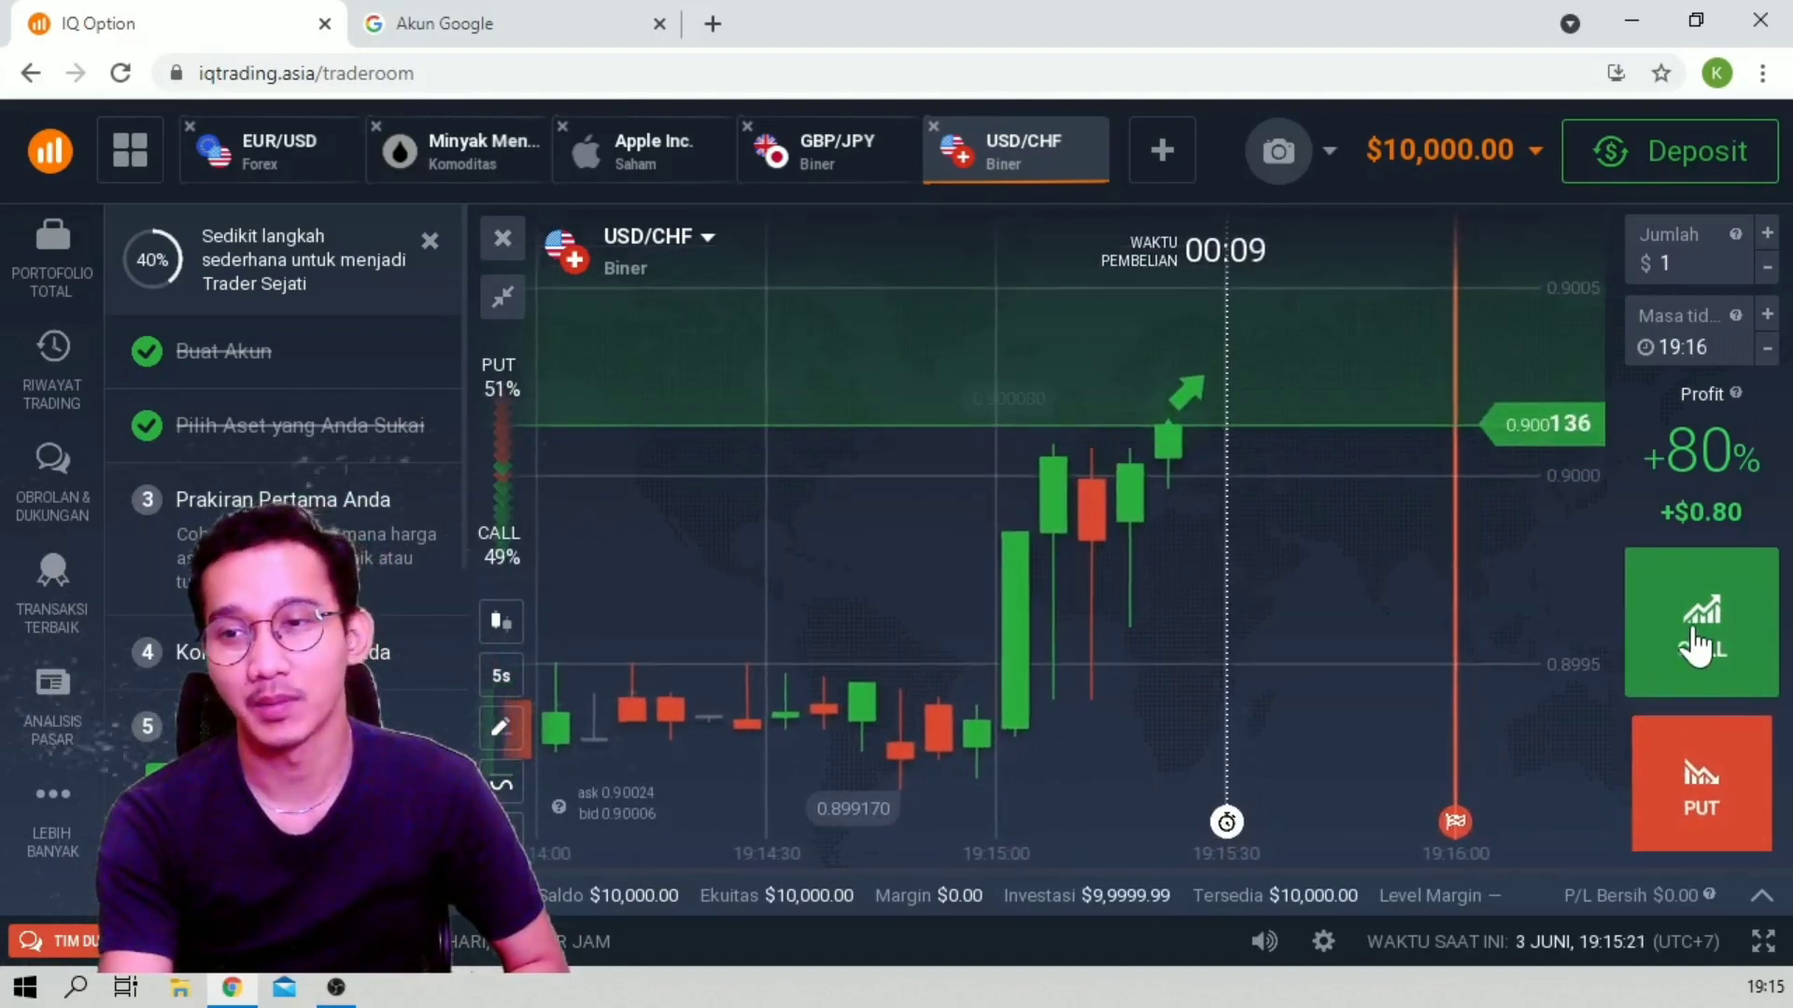
pyautogui.click(1634, 621)
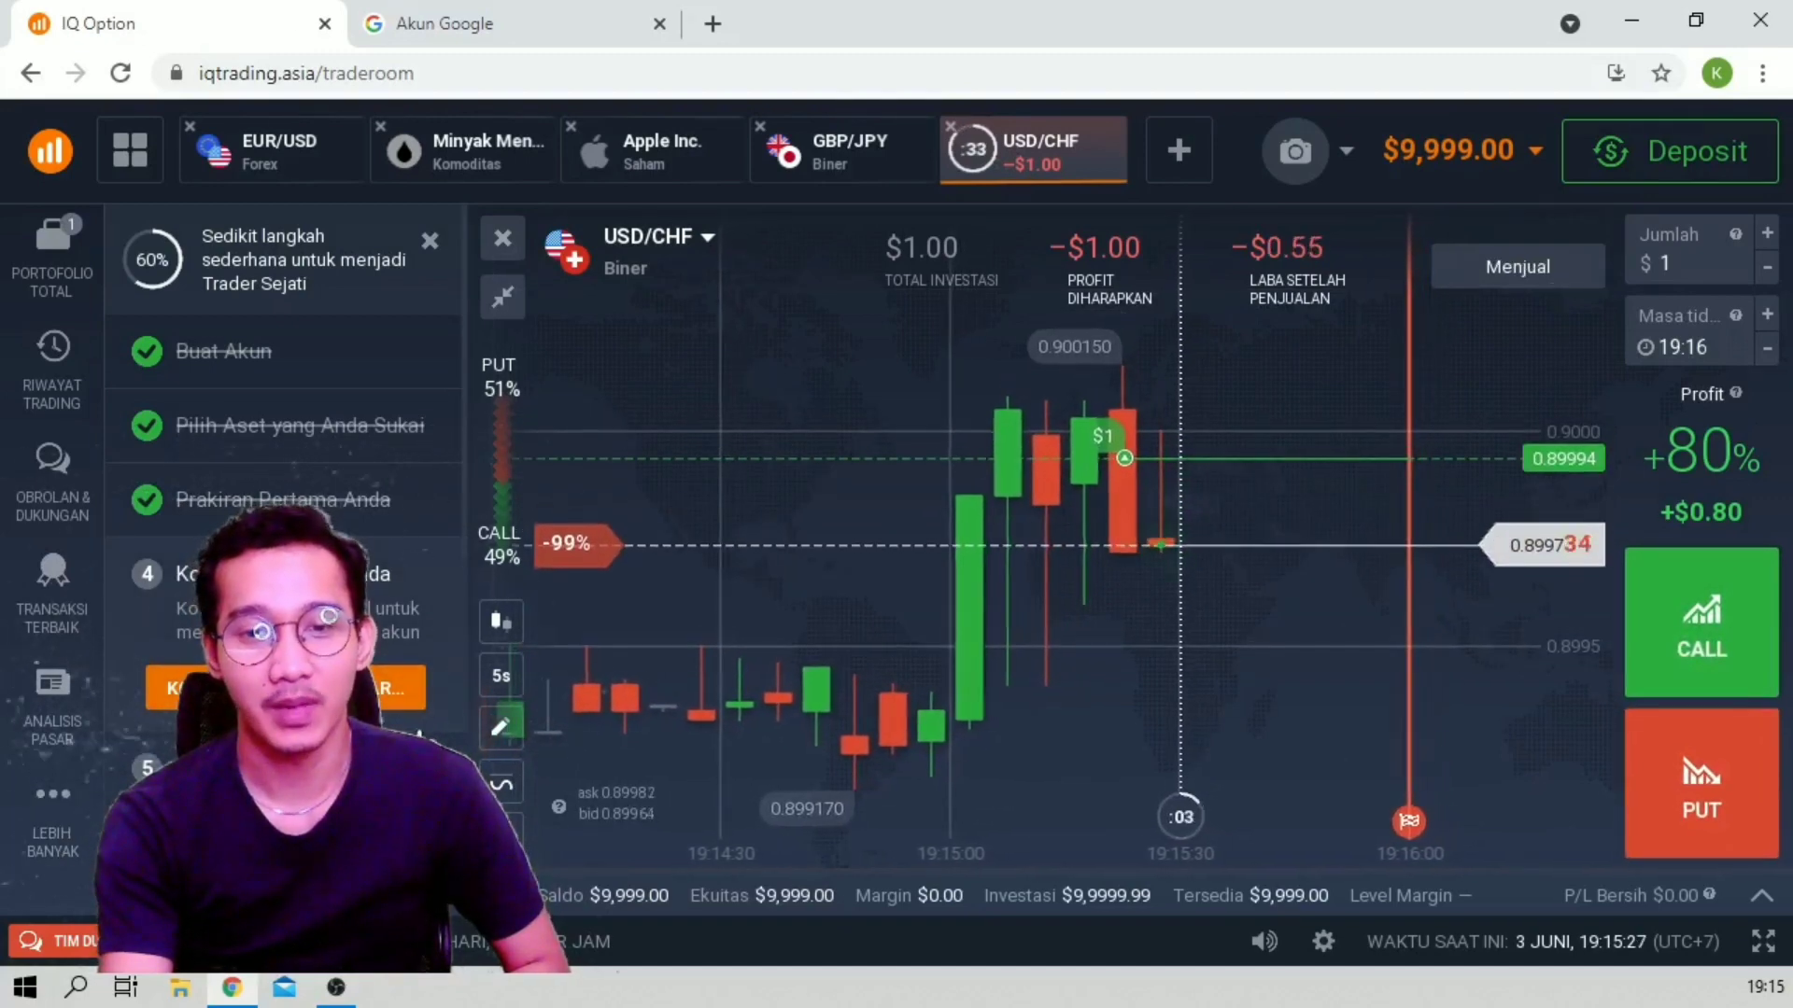
pyautogui.click(280, 689)
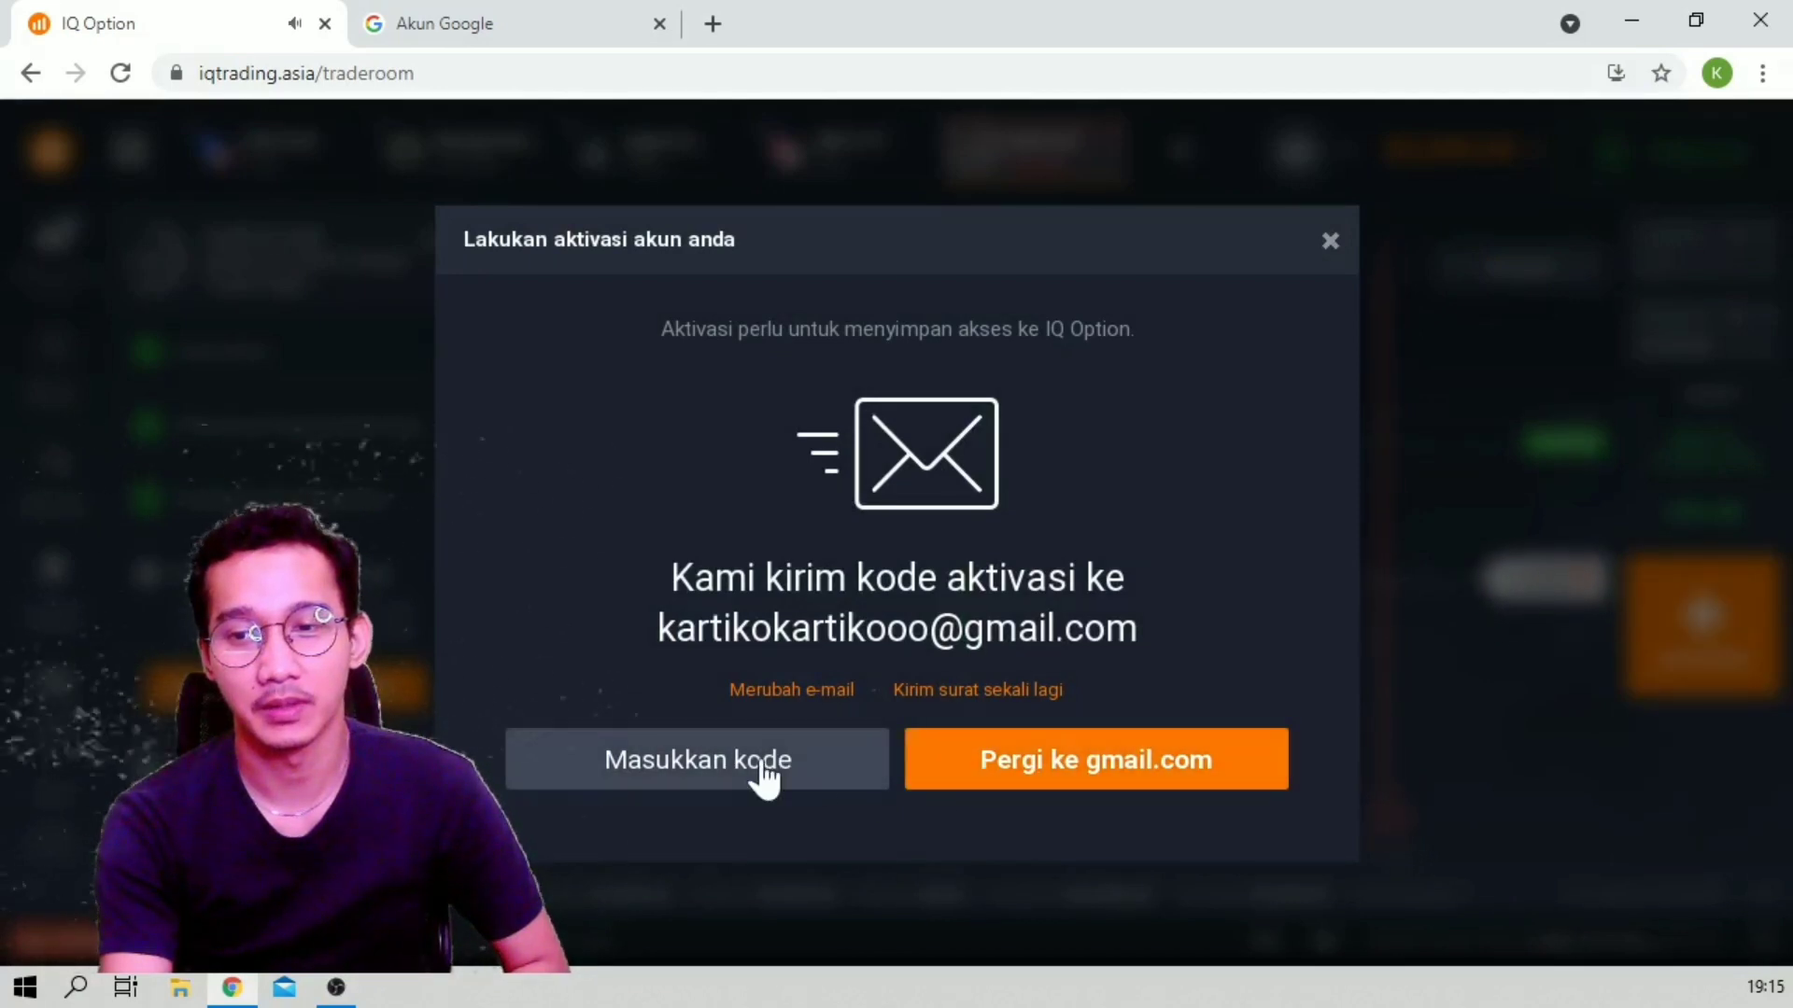
# Go to Gmail, dismiss the Meet promotion, and open IQ Option's confirmation email
pyautogui.click(1020, 782)
pyautogui.click(659, 23)
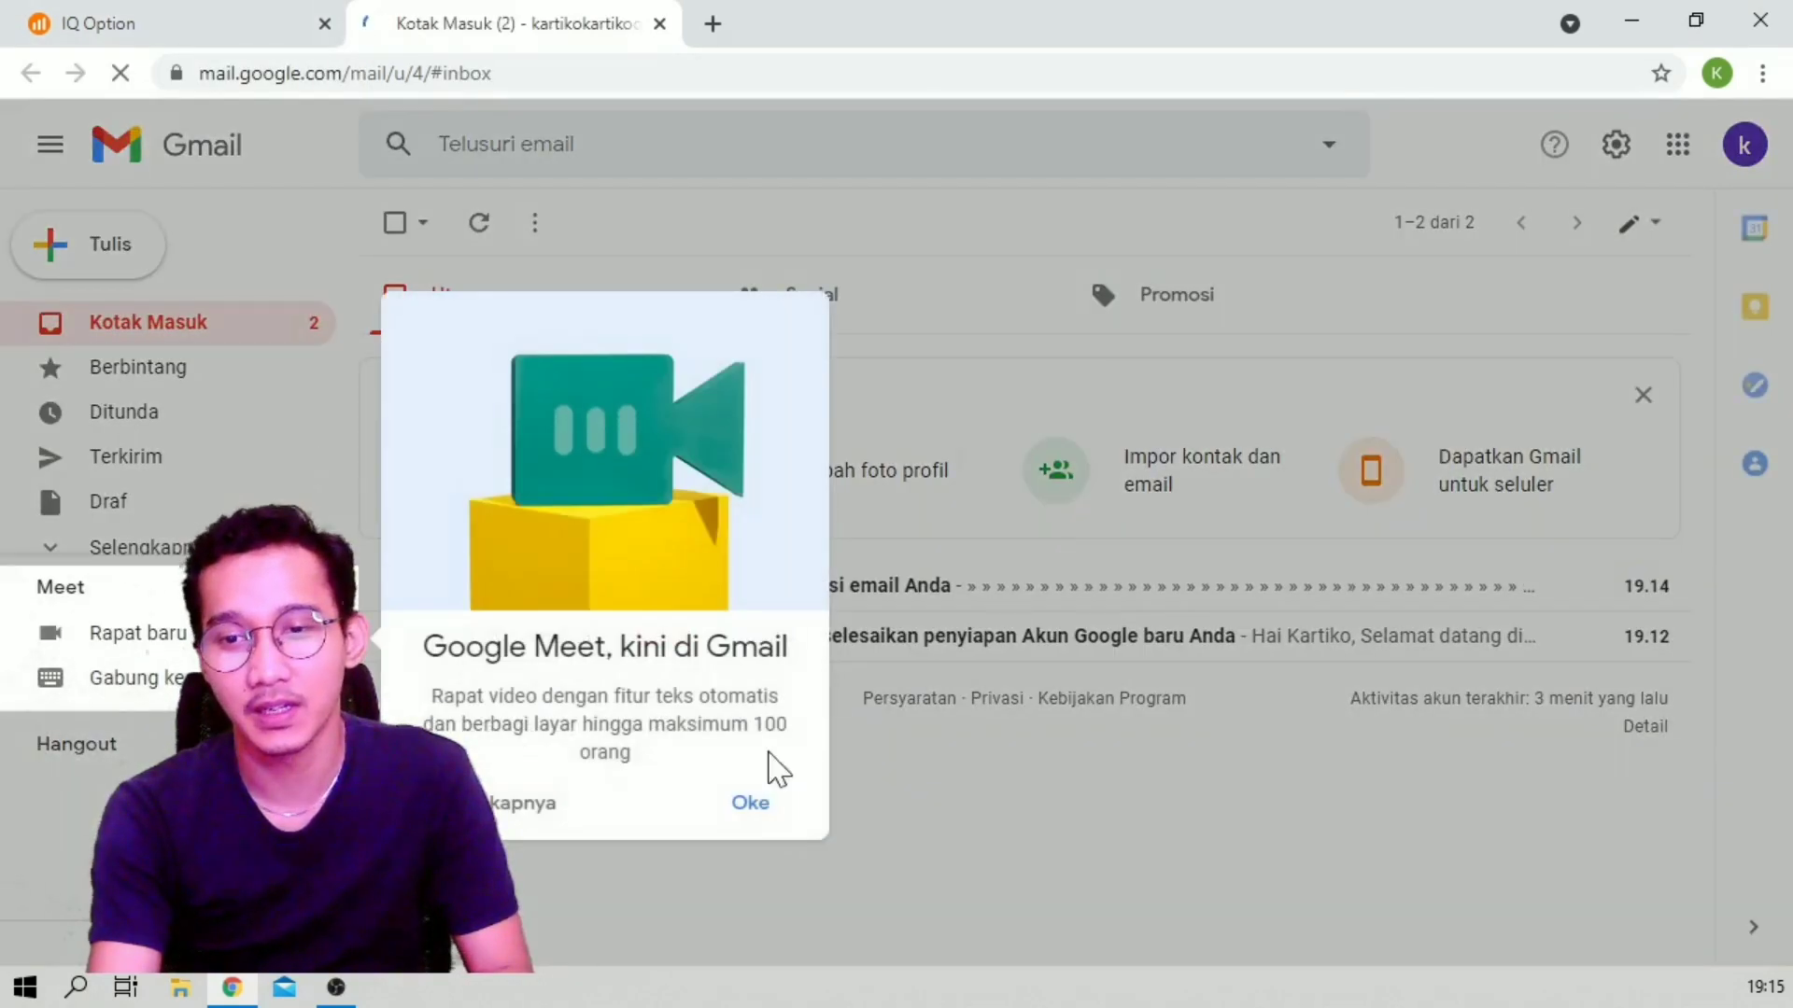
pyautogui.click(758, 806)
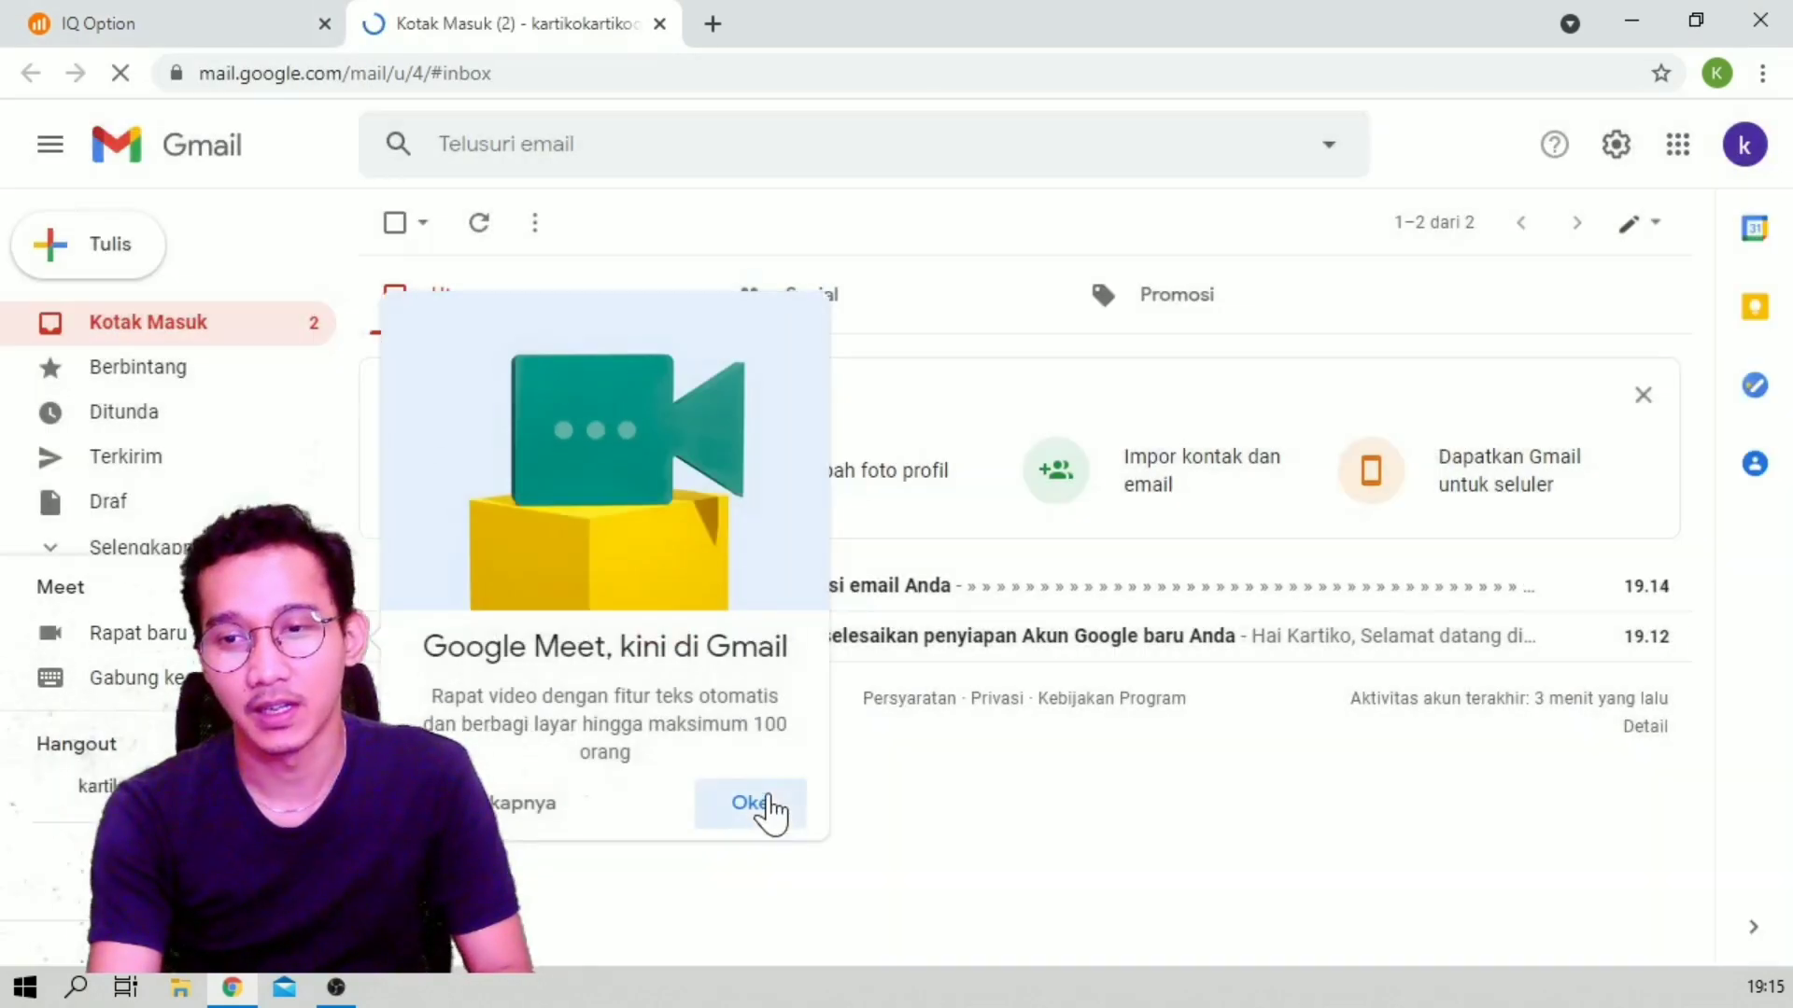
pyautogui.click(853, 608)
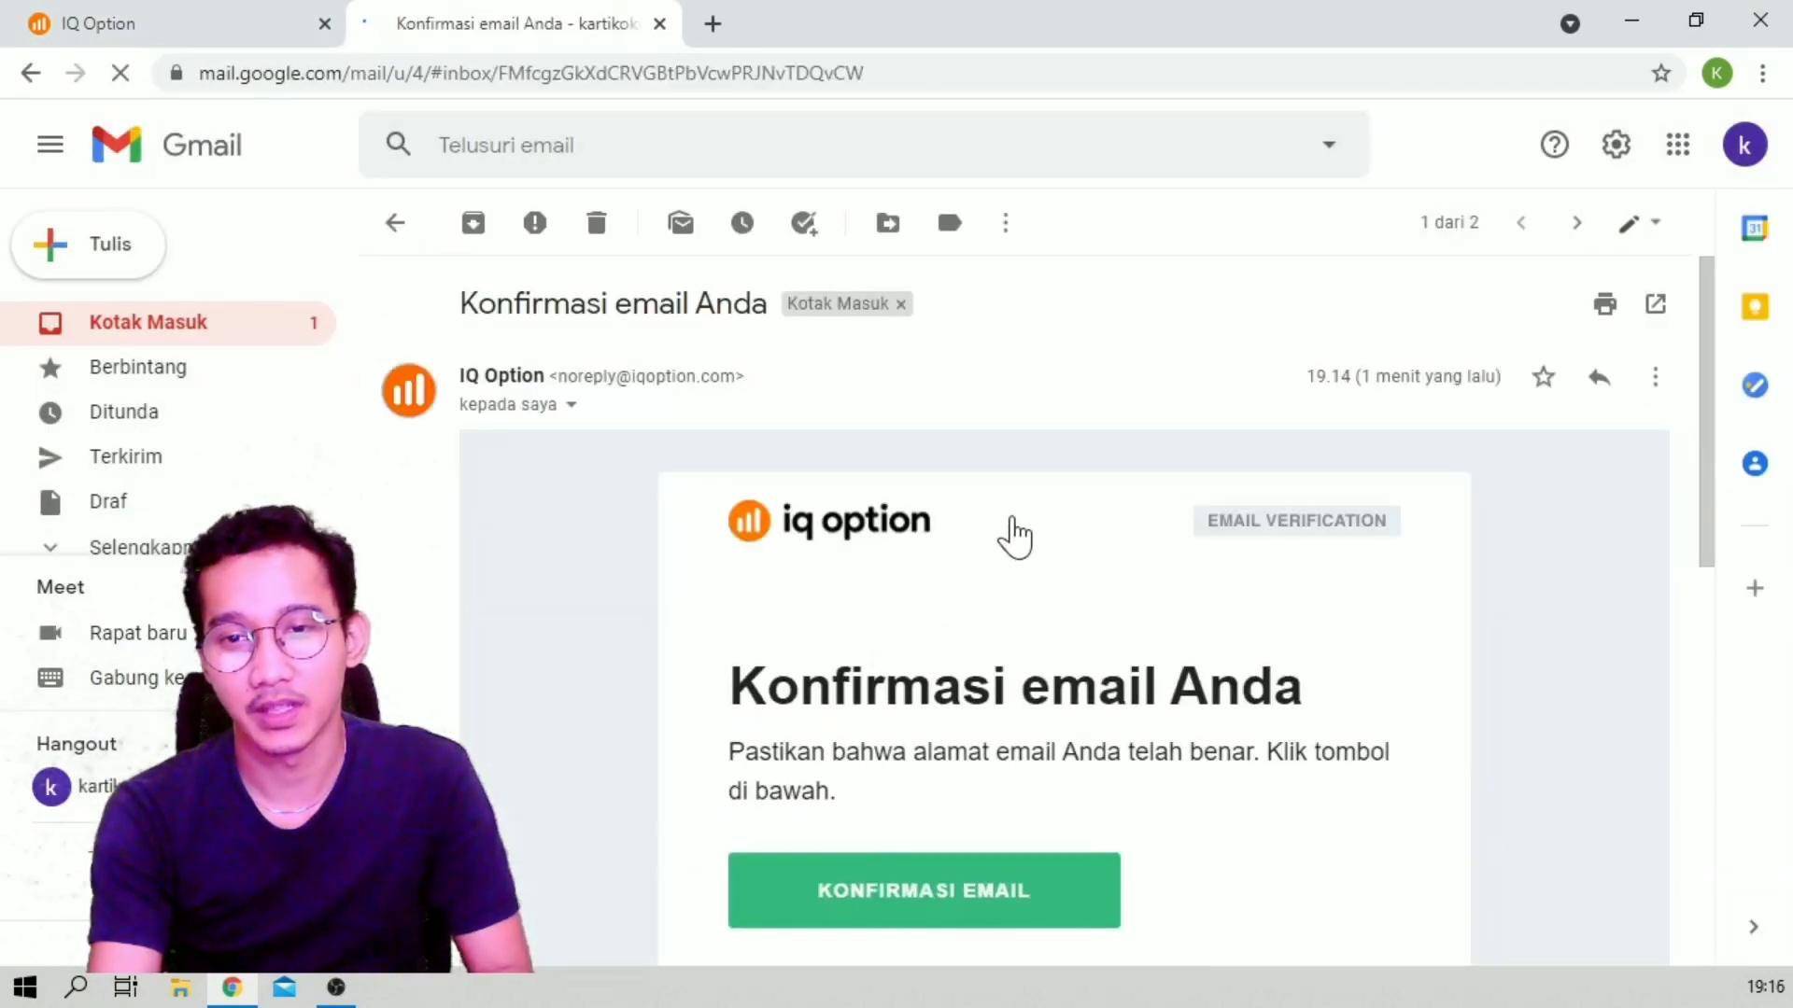
pyautogui.scroll(-5, 641, 560)
pyautogui.scroll(5, 953, 878)
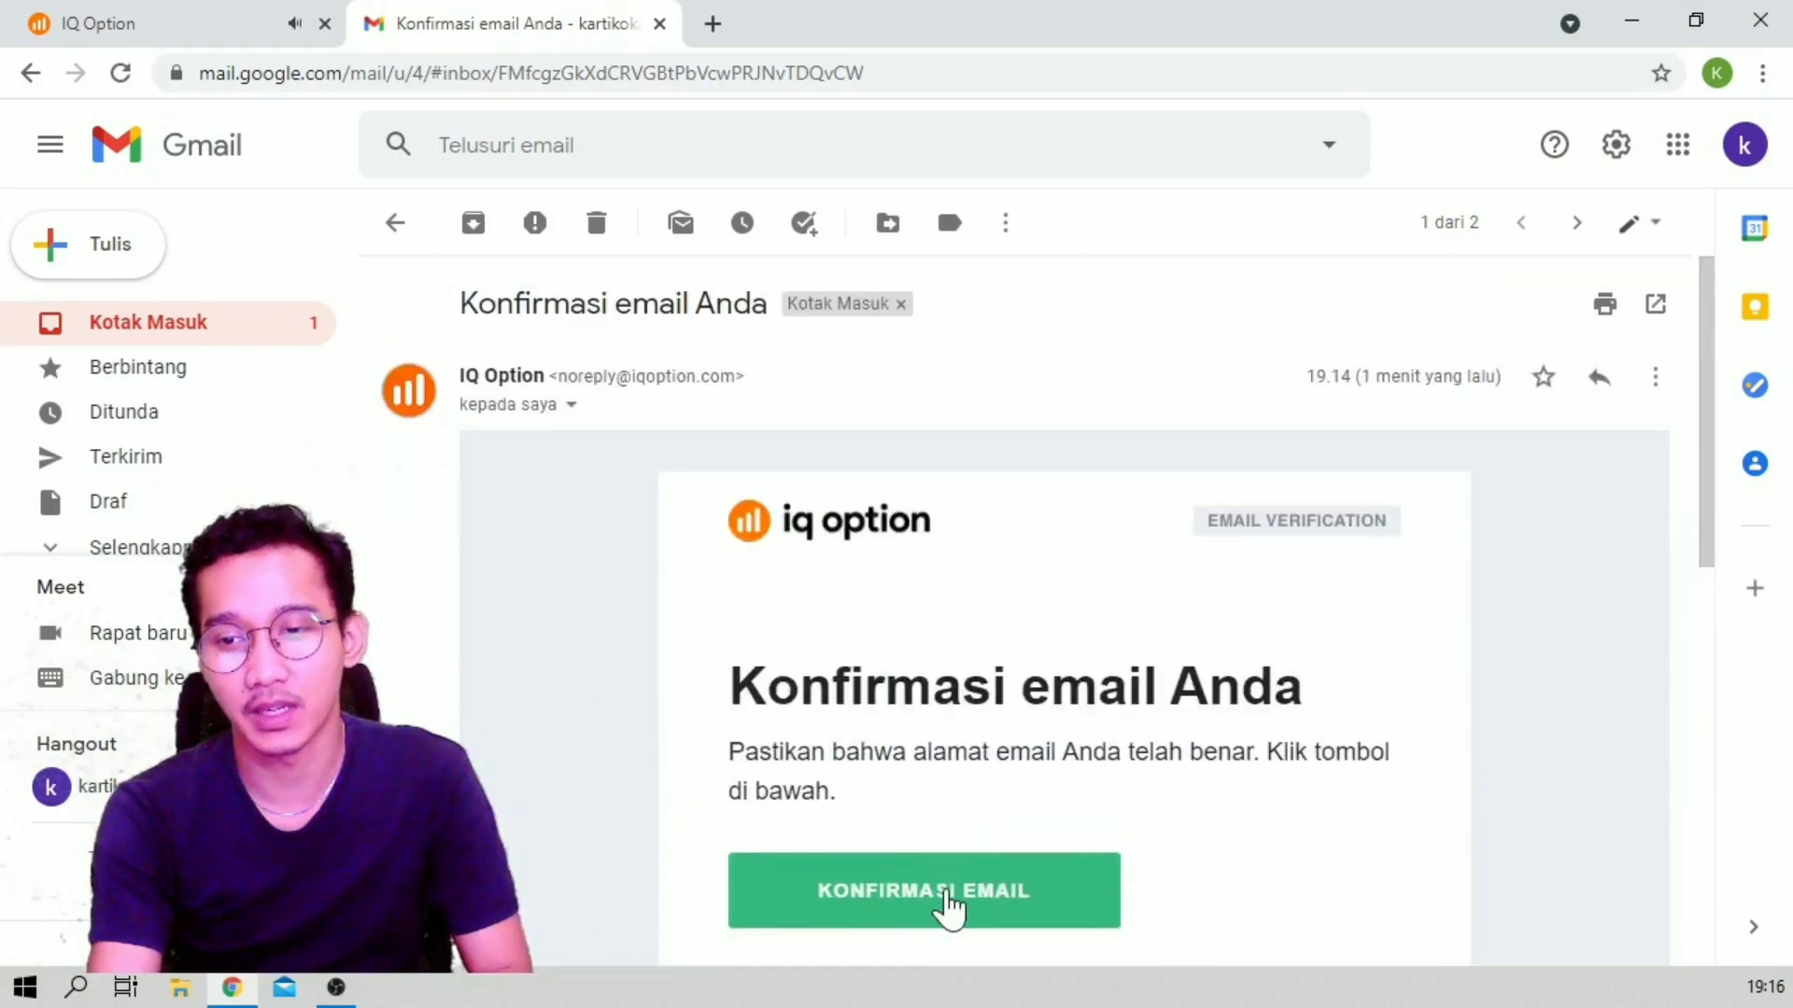
pyautogui.scroll(-3, 1134, 764)
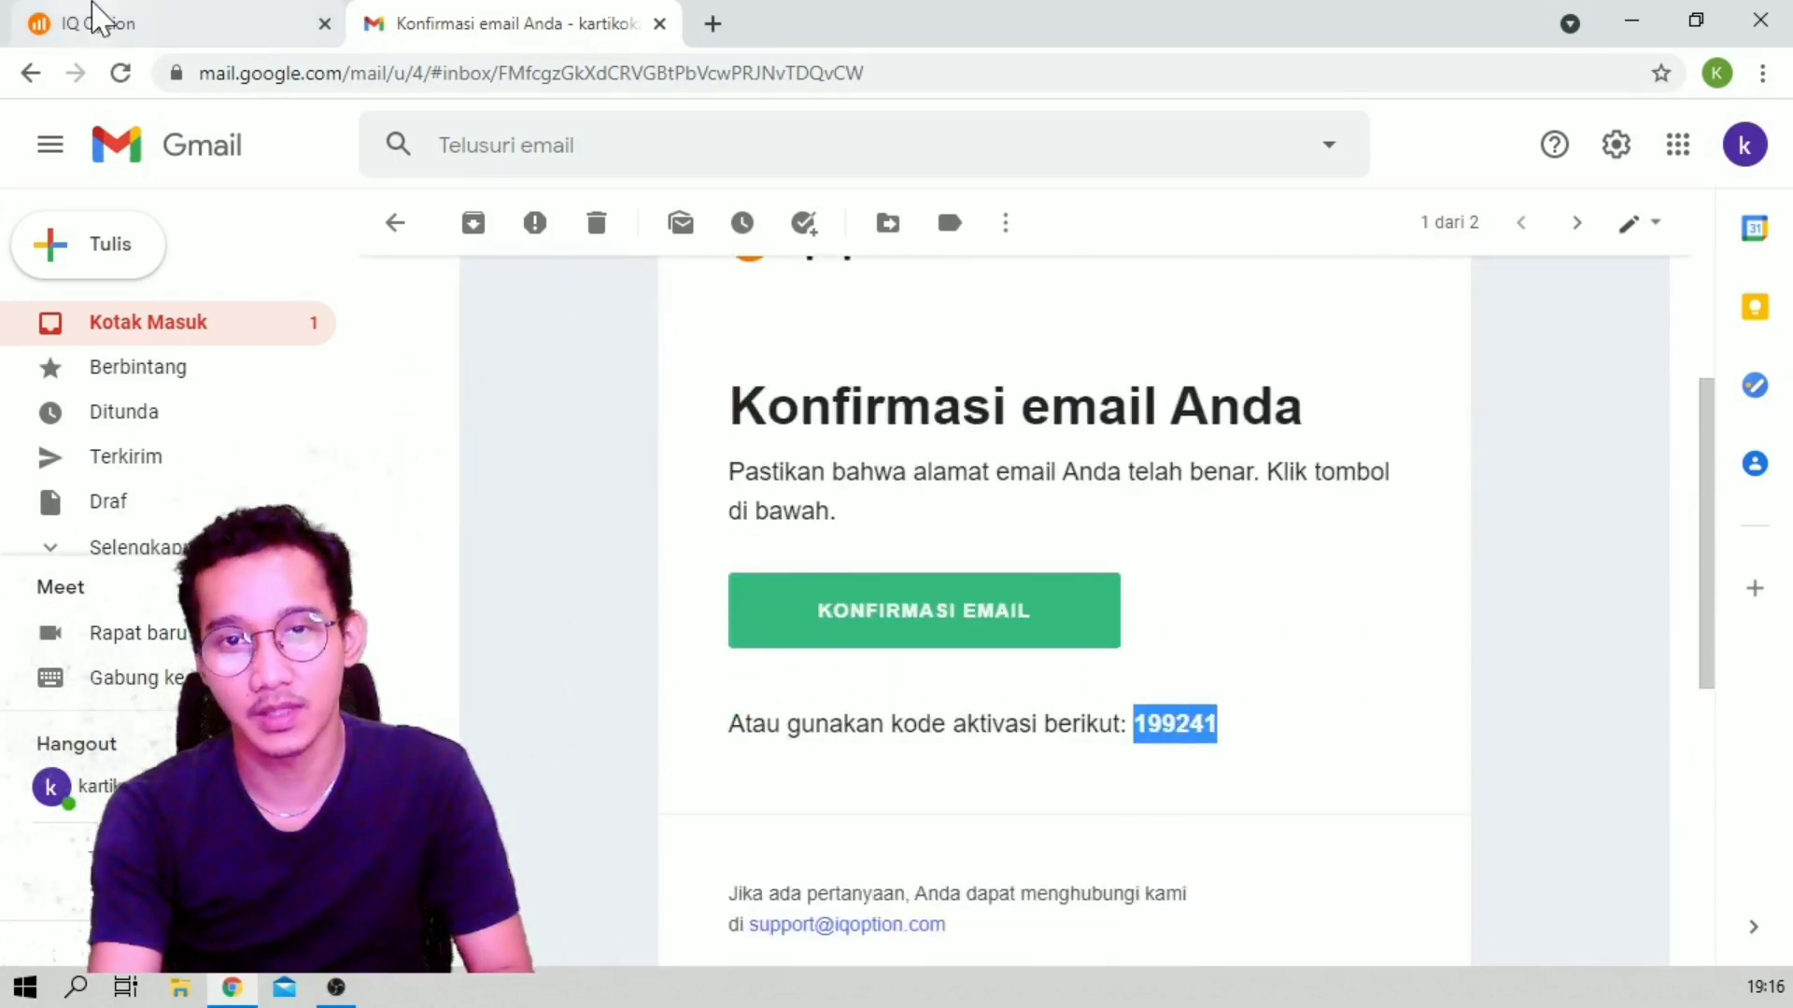
# Check the IQ Option activation prompt, then confirm the address via Konfirmasi Email
pyautogui.click(90, 19)
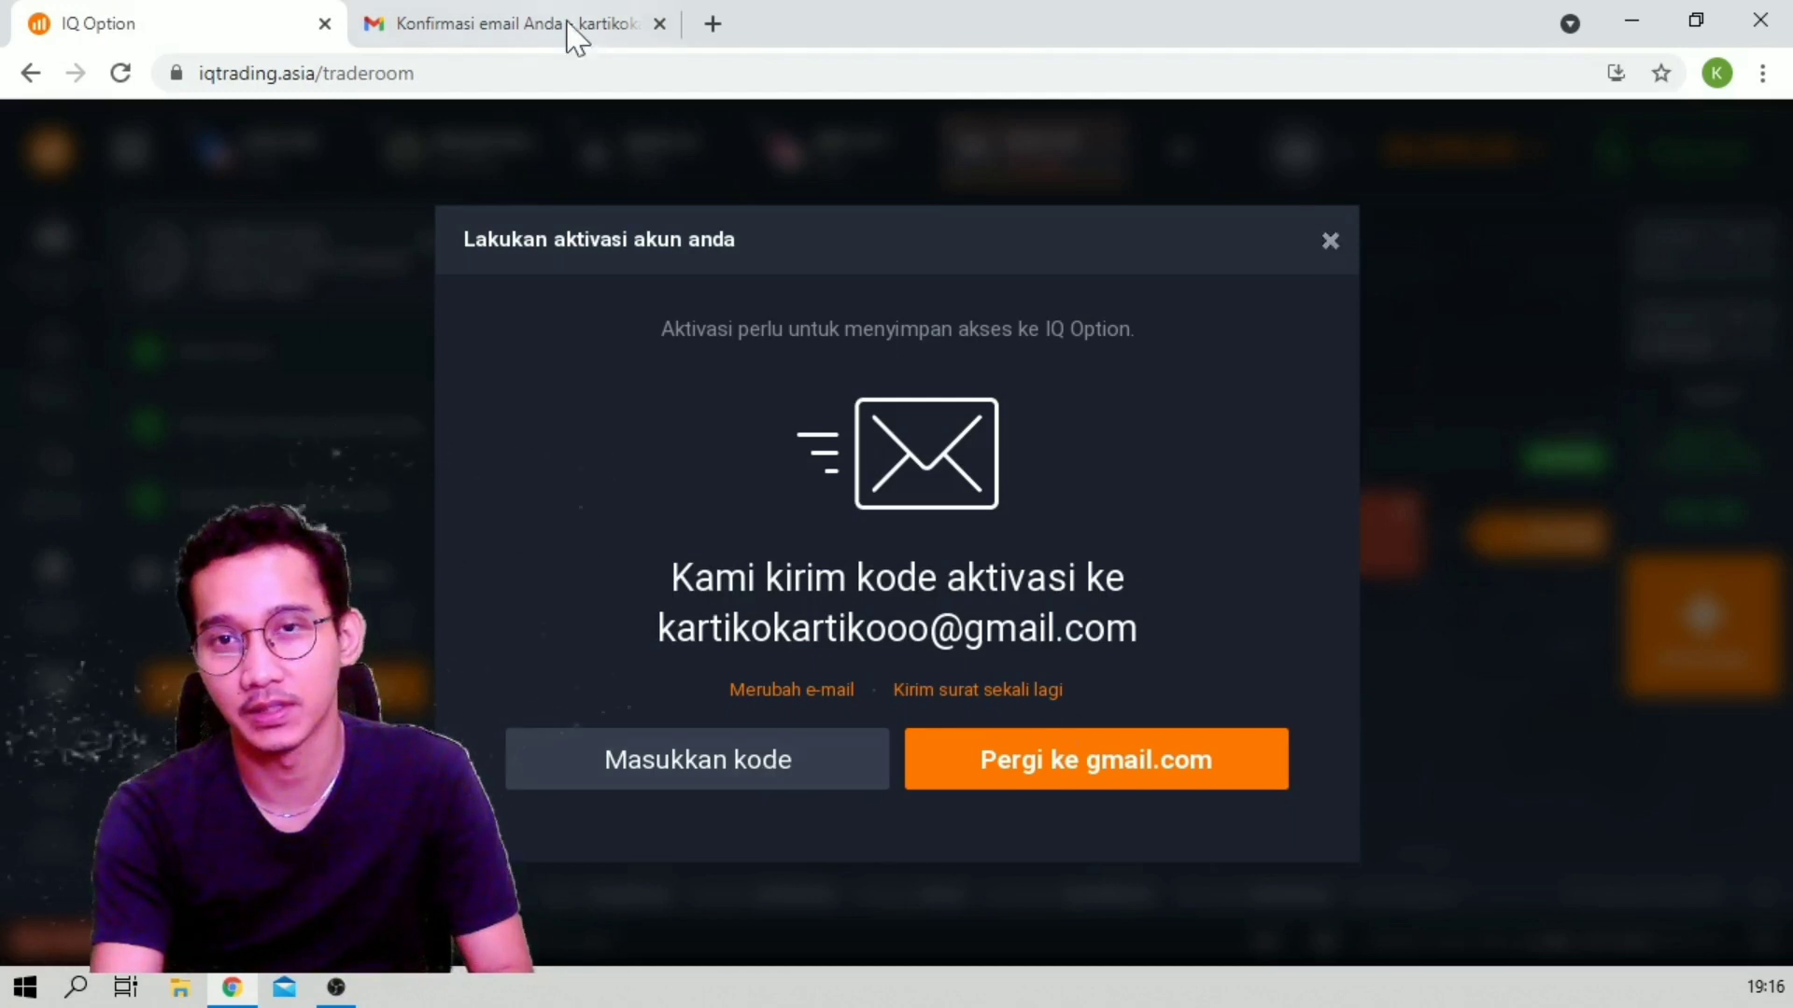
pyautogui.click(504, 23)
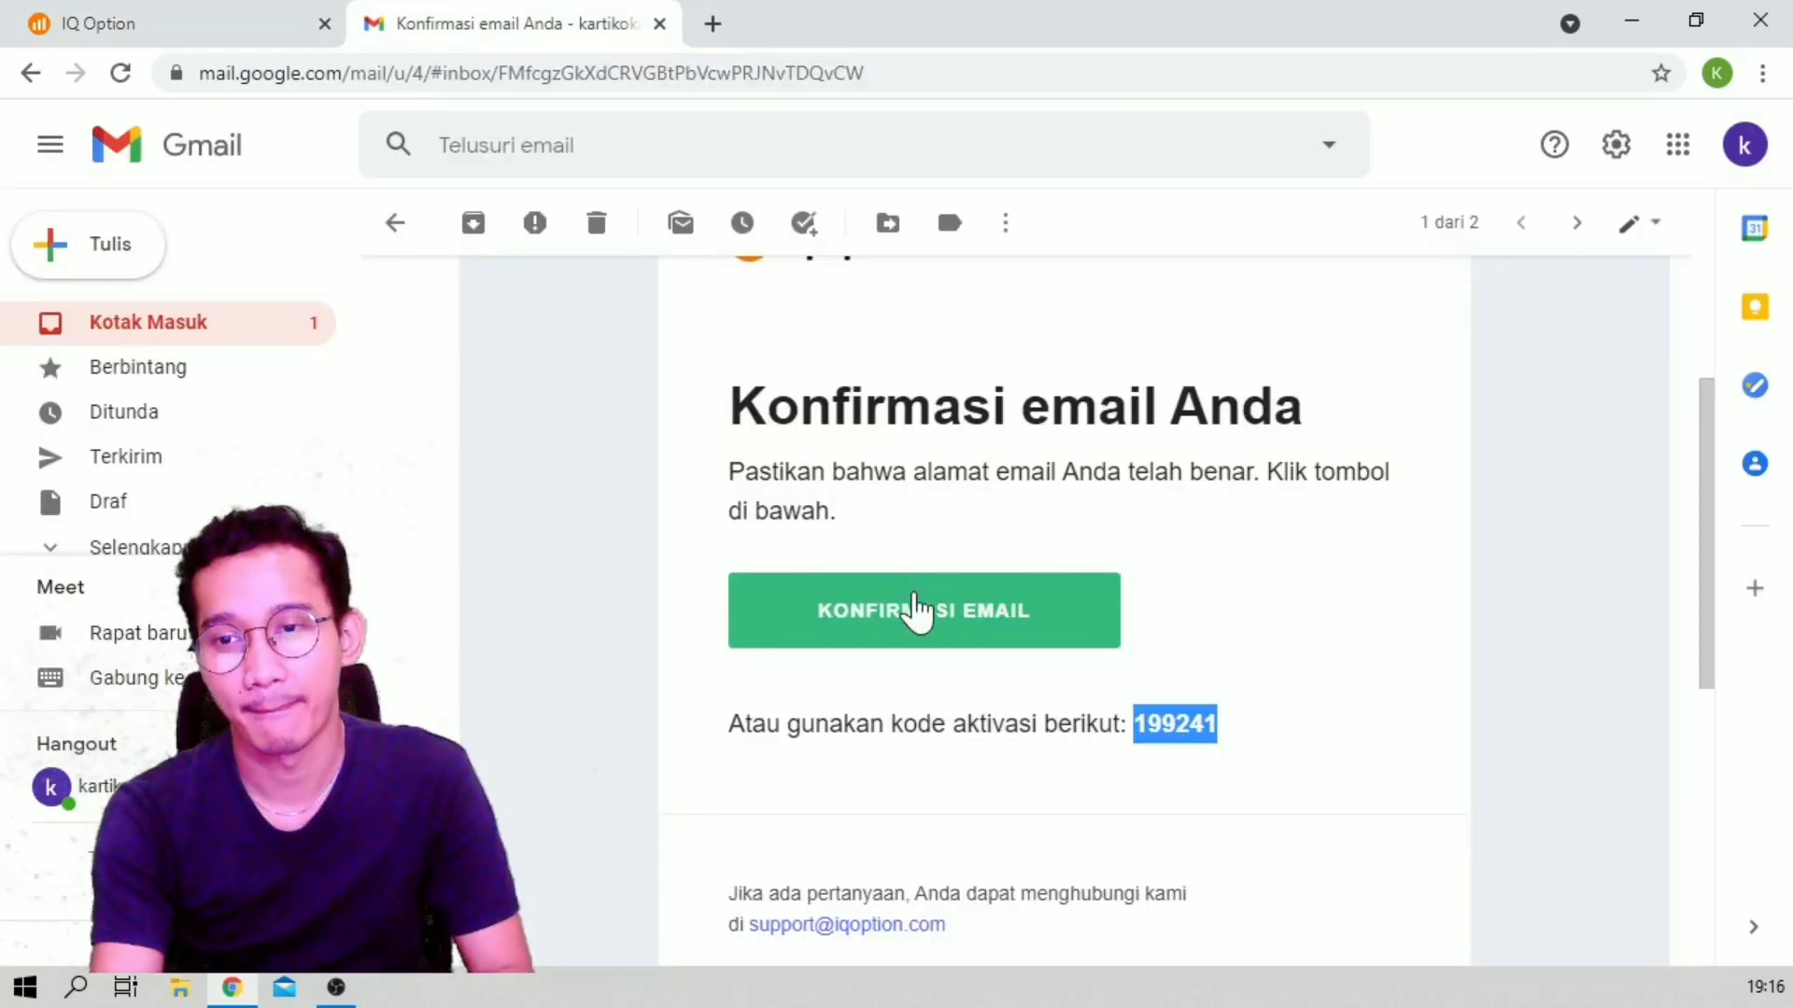
pyautogui.click(916, 611)
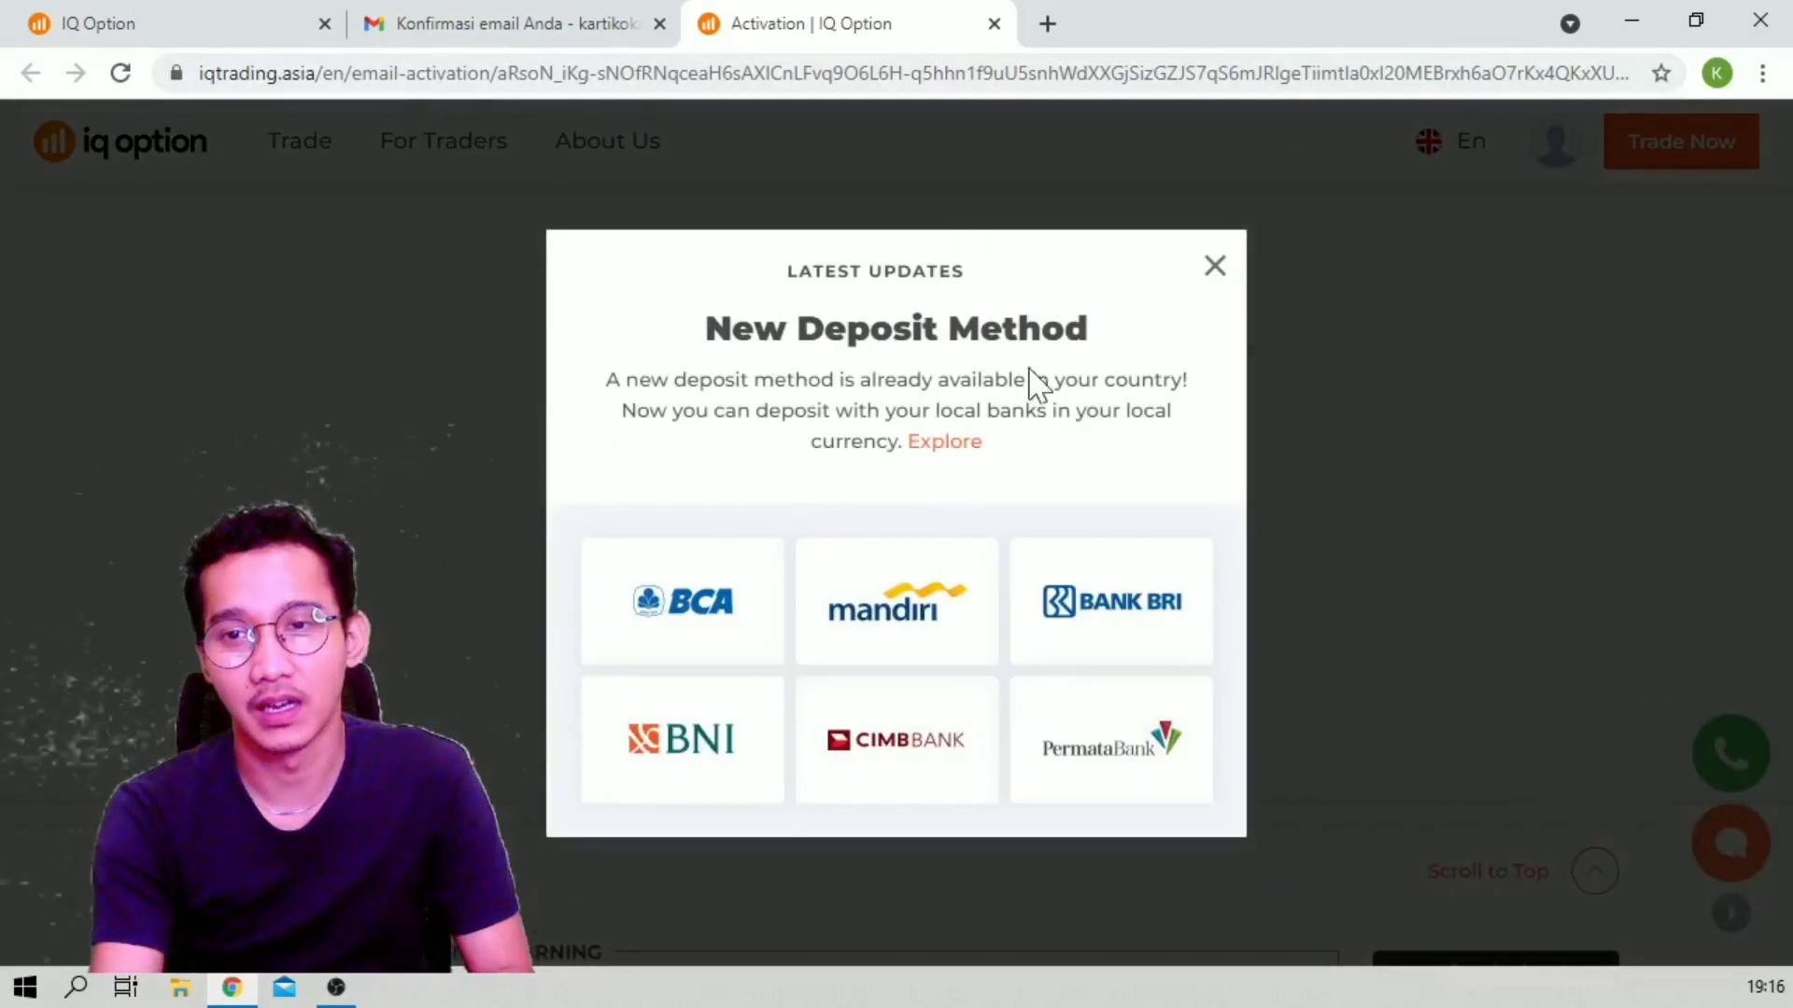
# Close the New Deposit Method announcement and go back to the trade room tab
pyautogui.click(1215, 266)
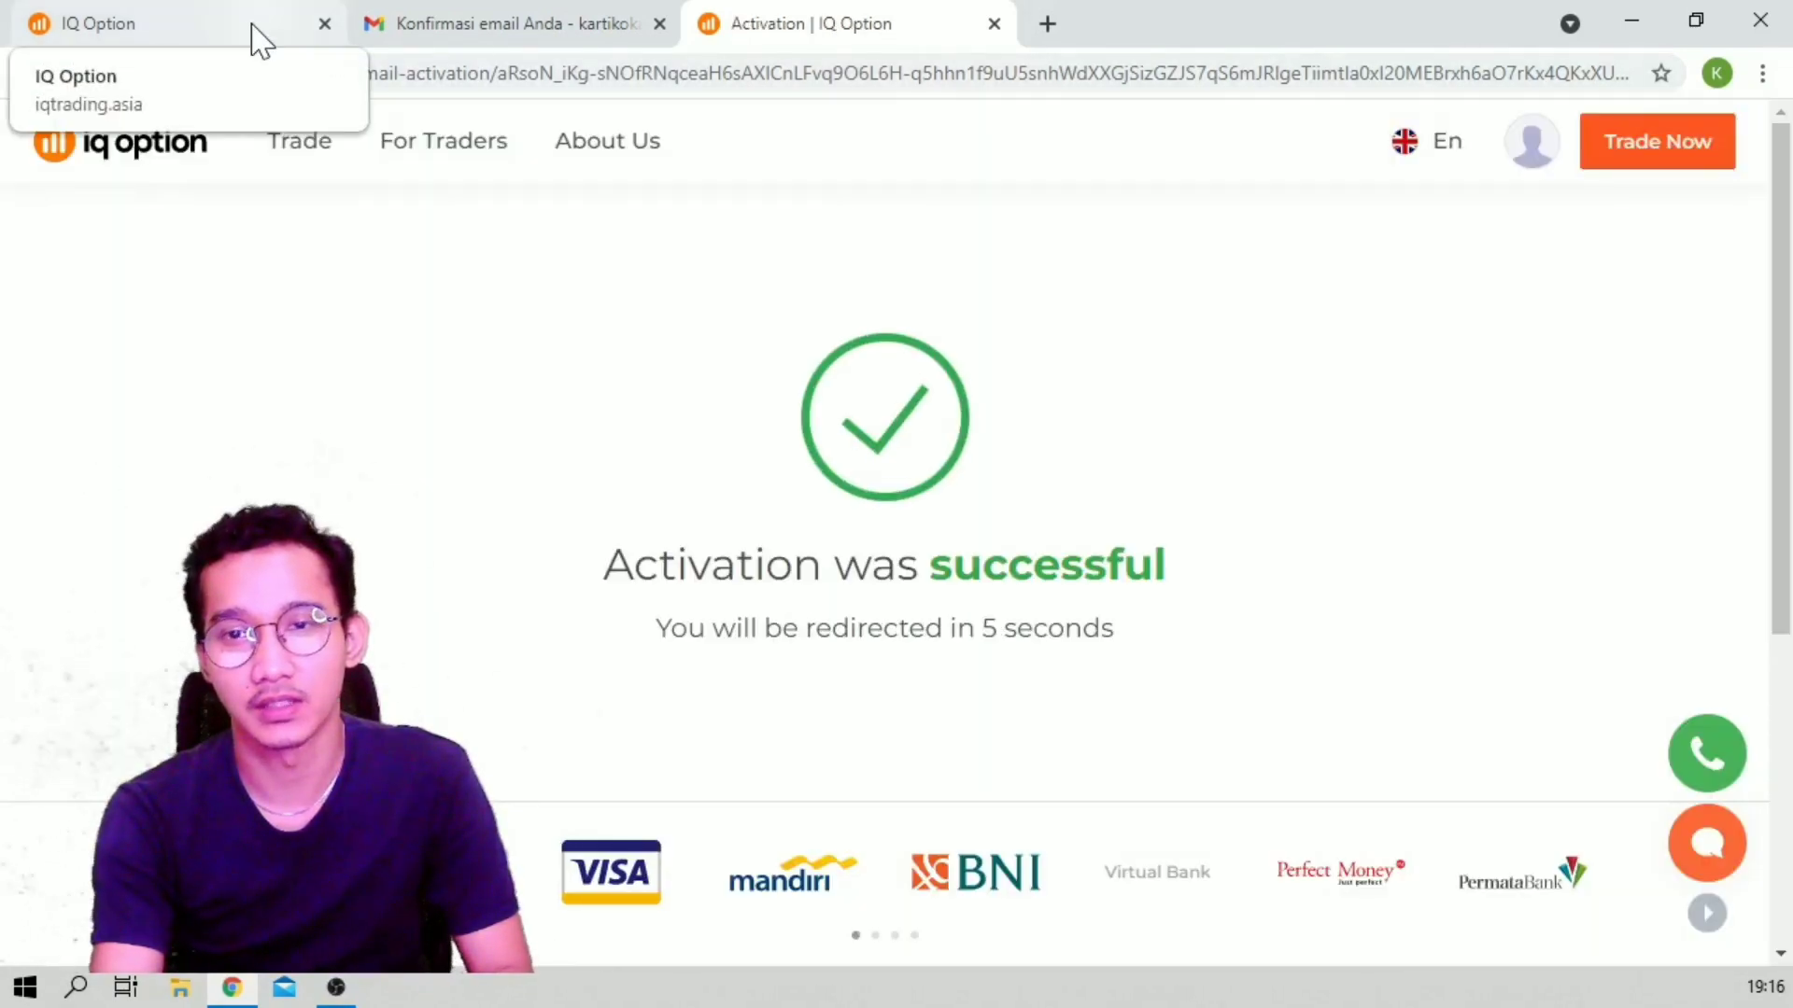
pyautogui.click(252, 32)
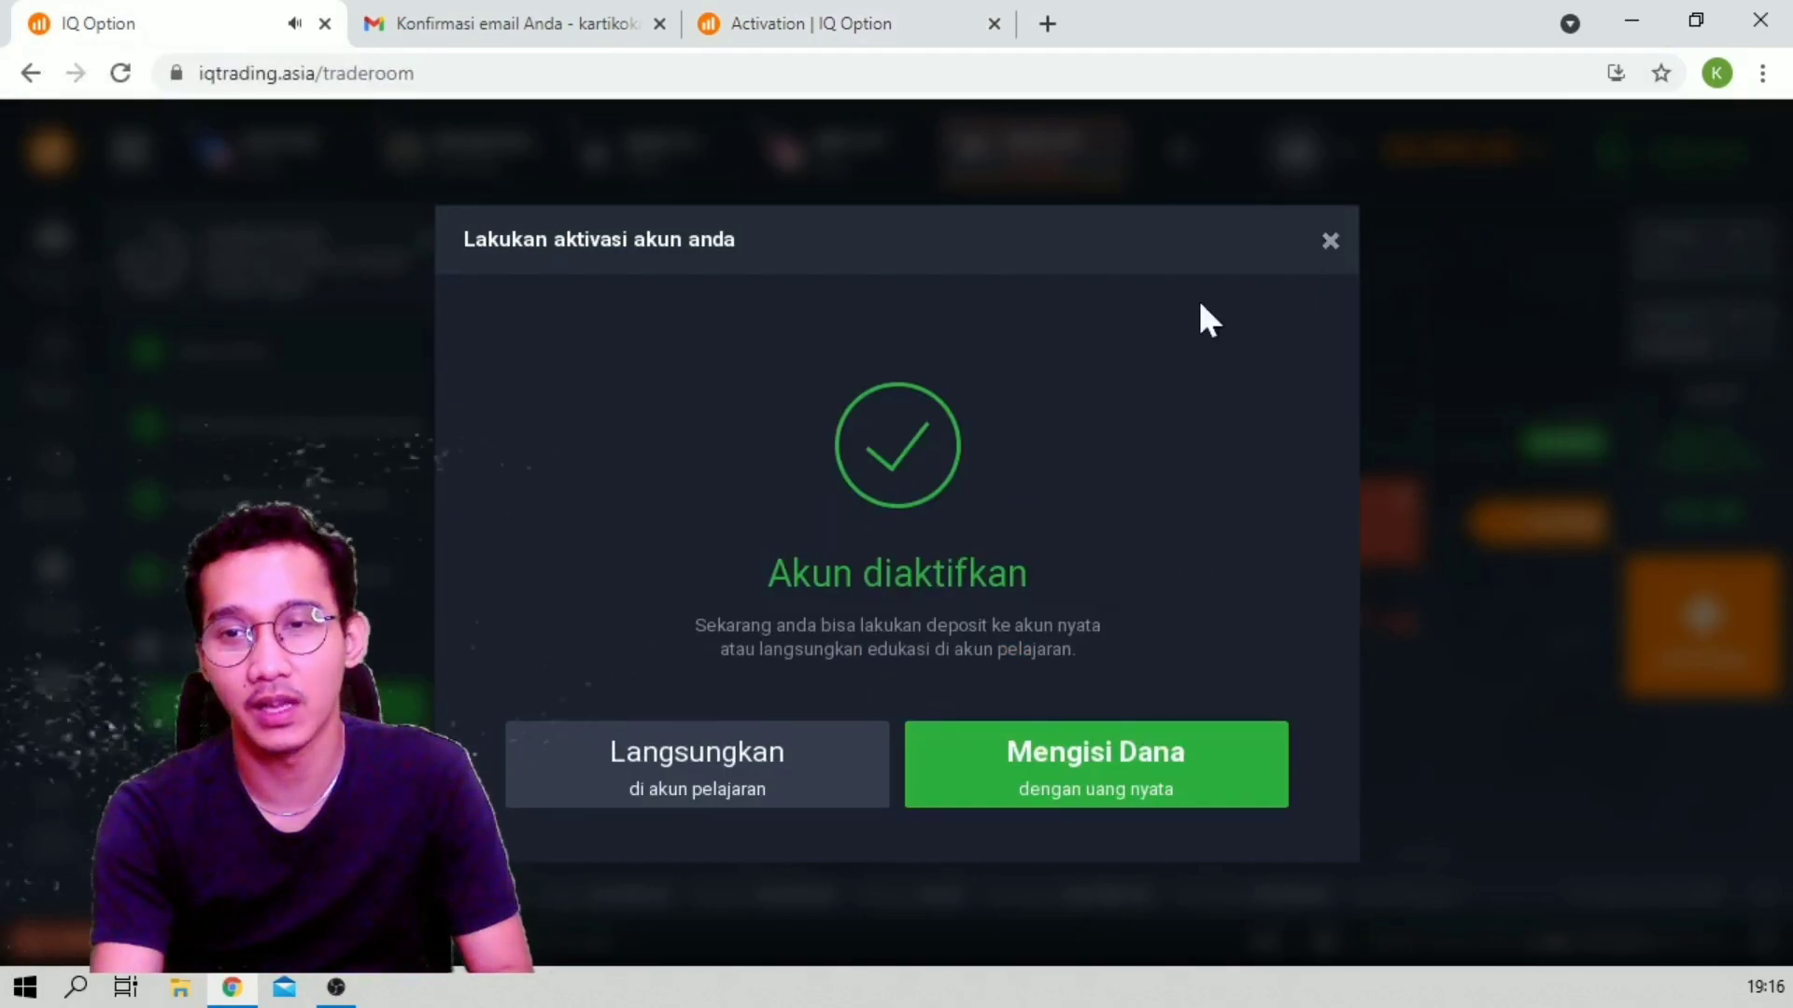
# Close the activation tab, continue on the practice account, hide tips, and remove the USD/CHF chart
pyautogui.click(993, 24)
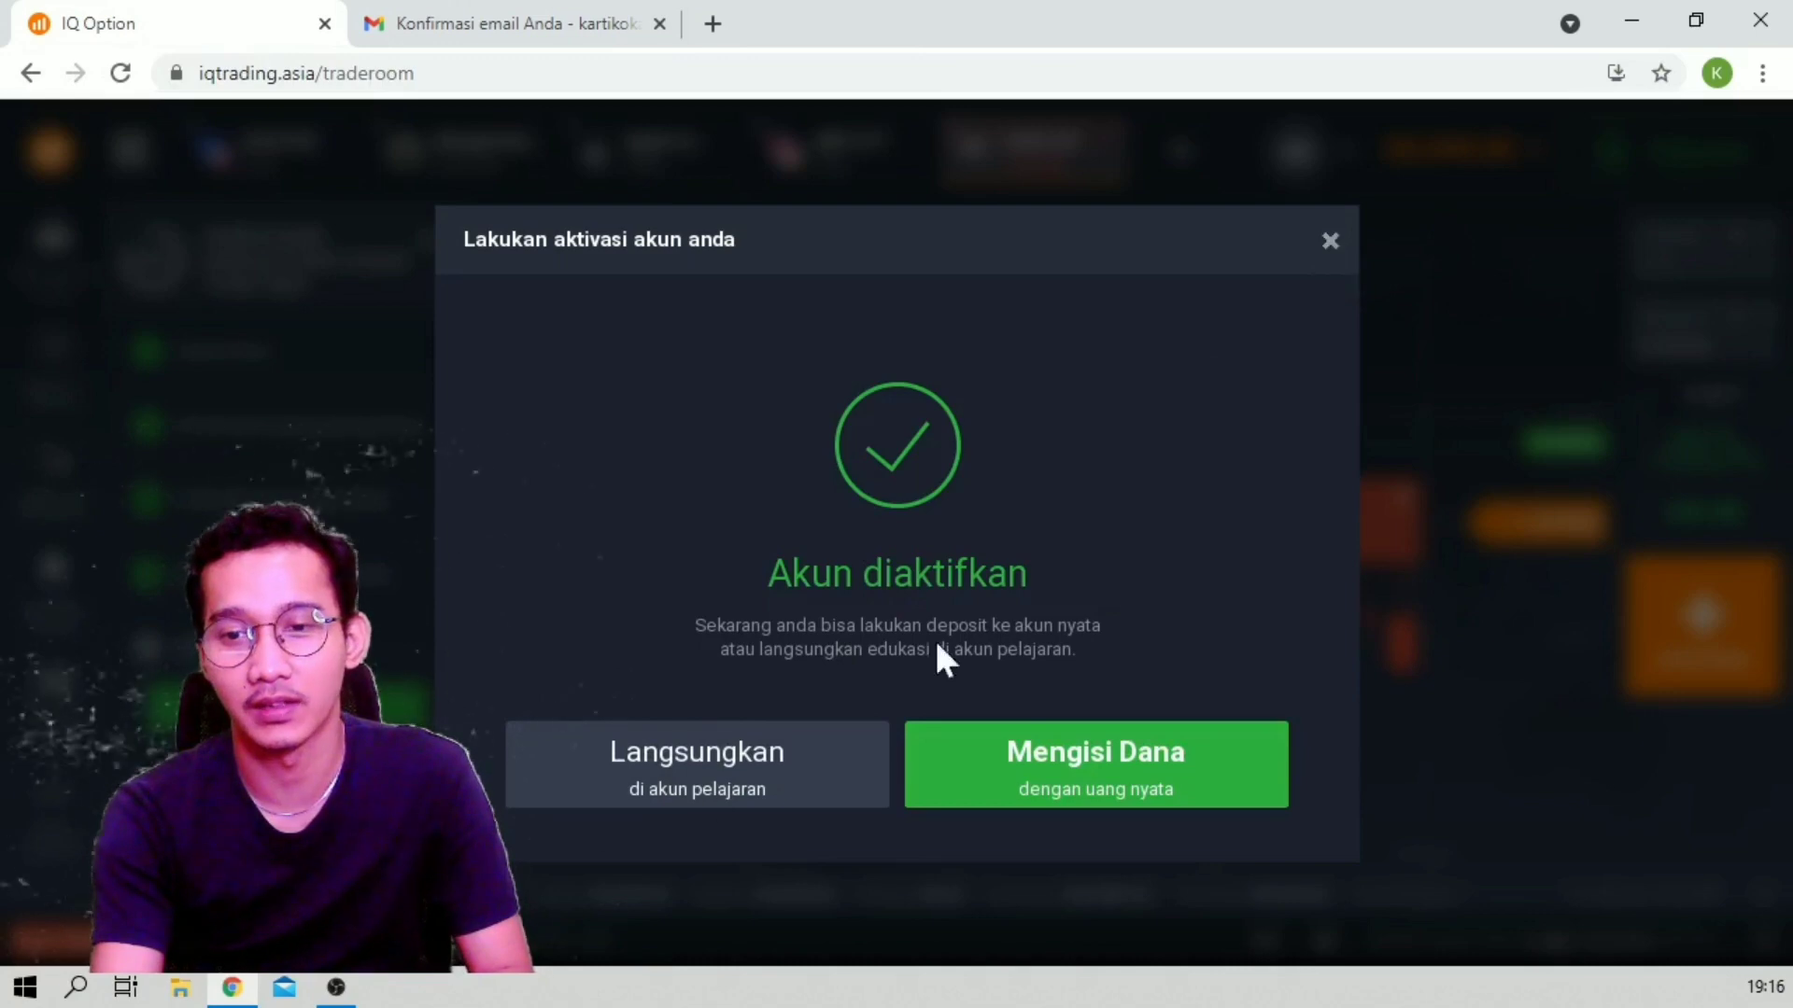
pyautogui.click(681, 784)
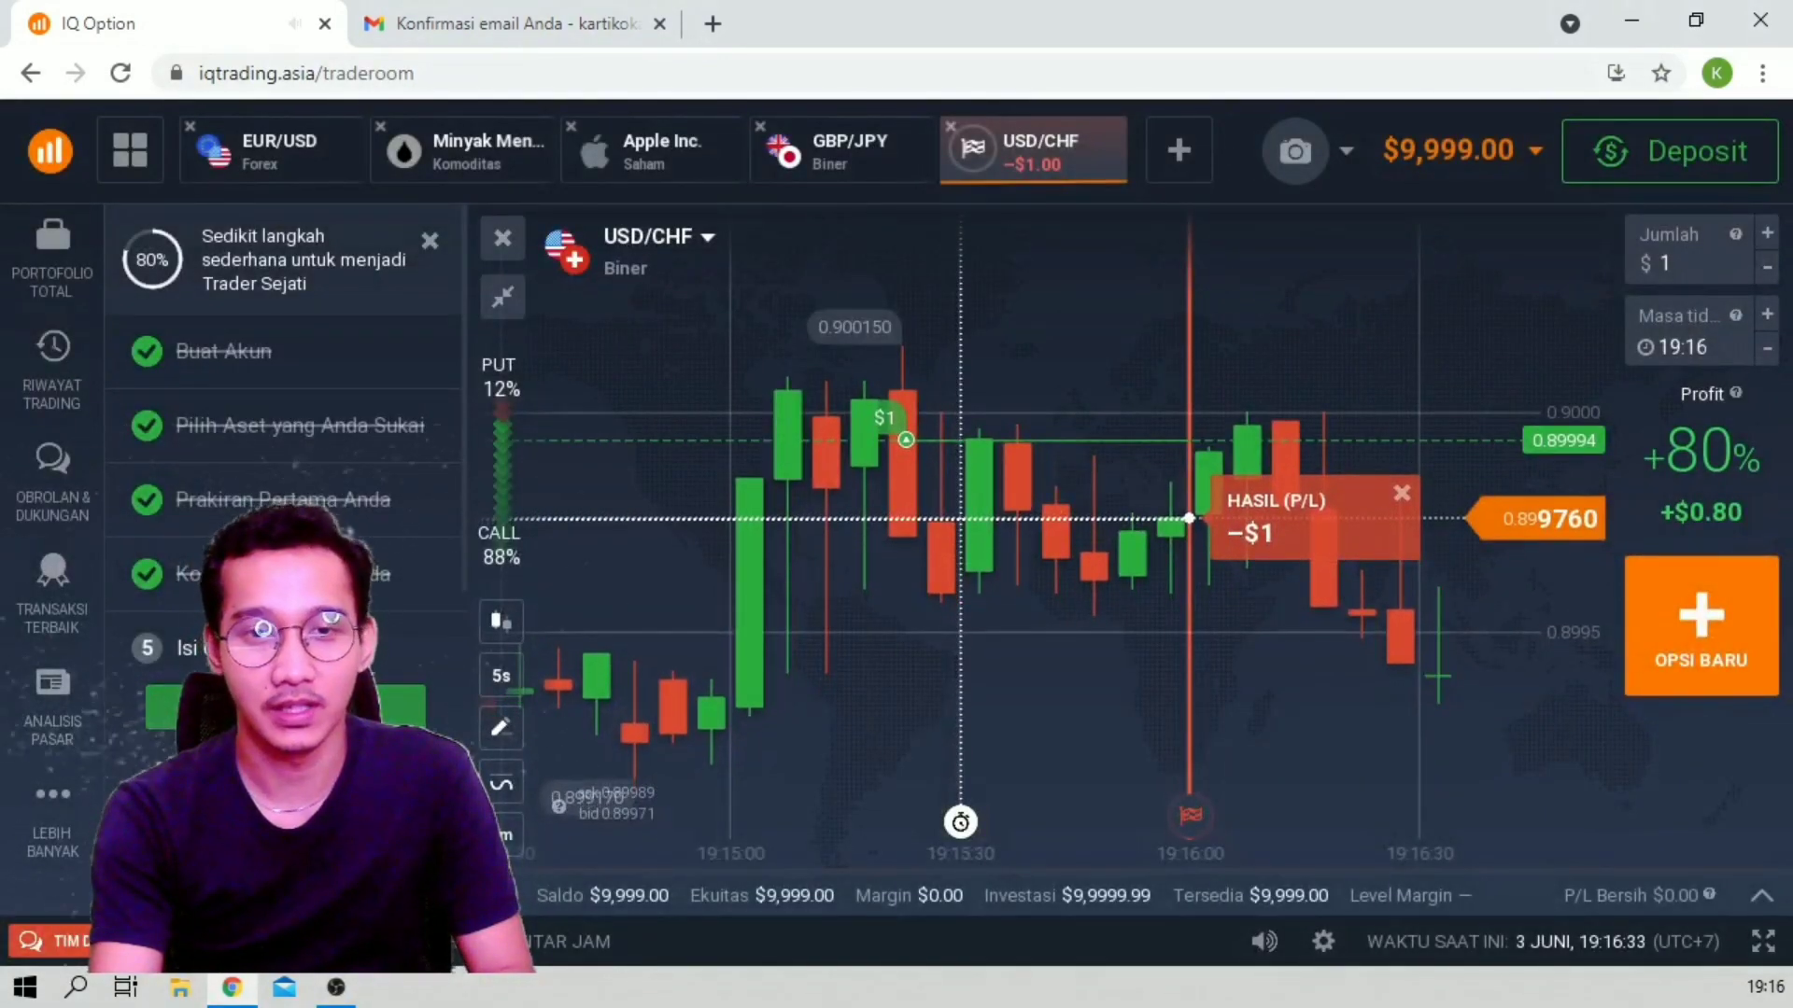
pyautogui.click(428, 245)
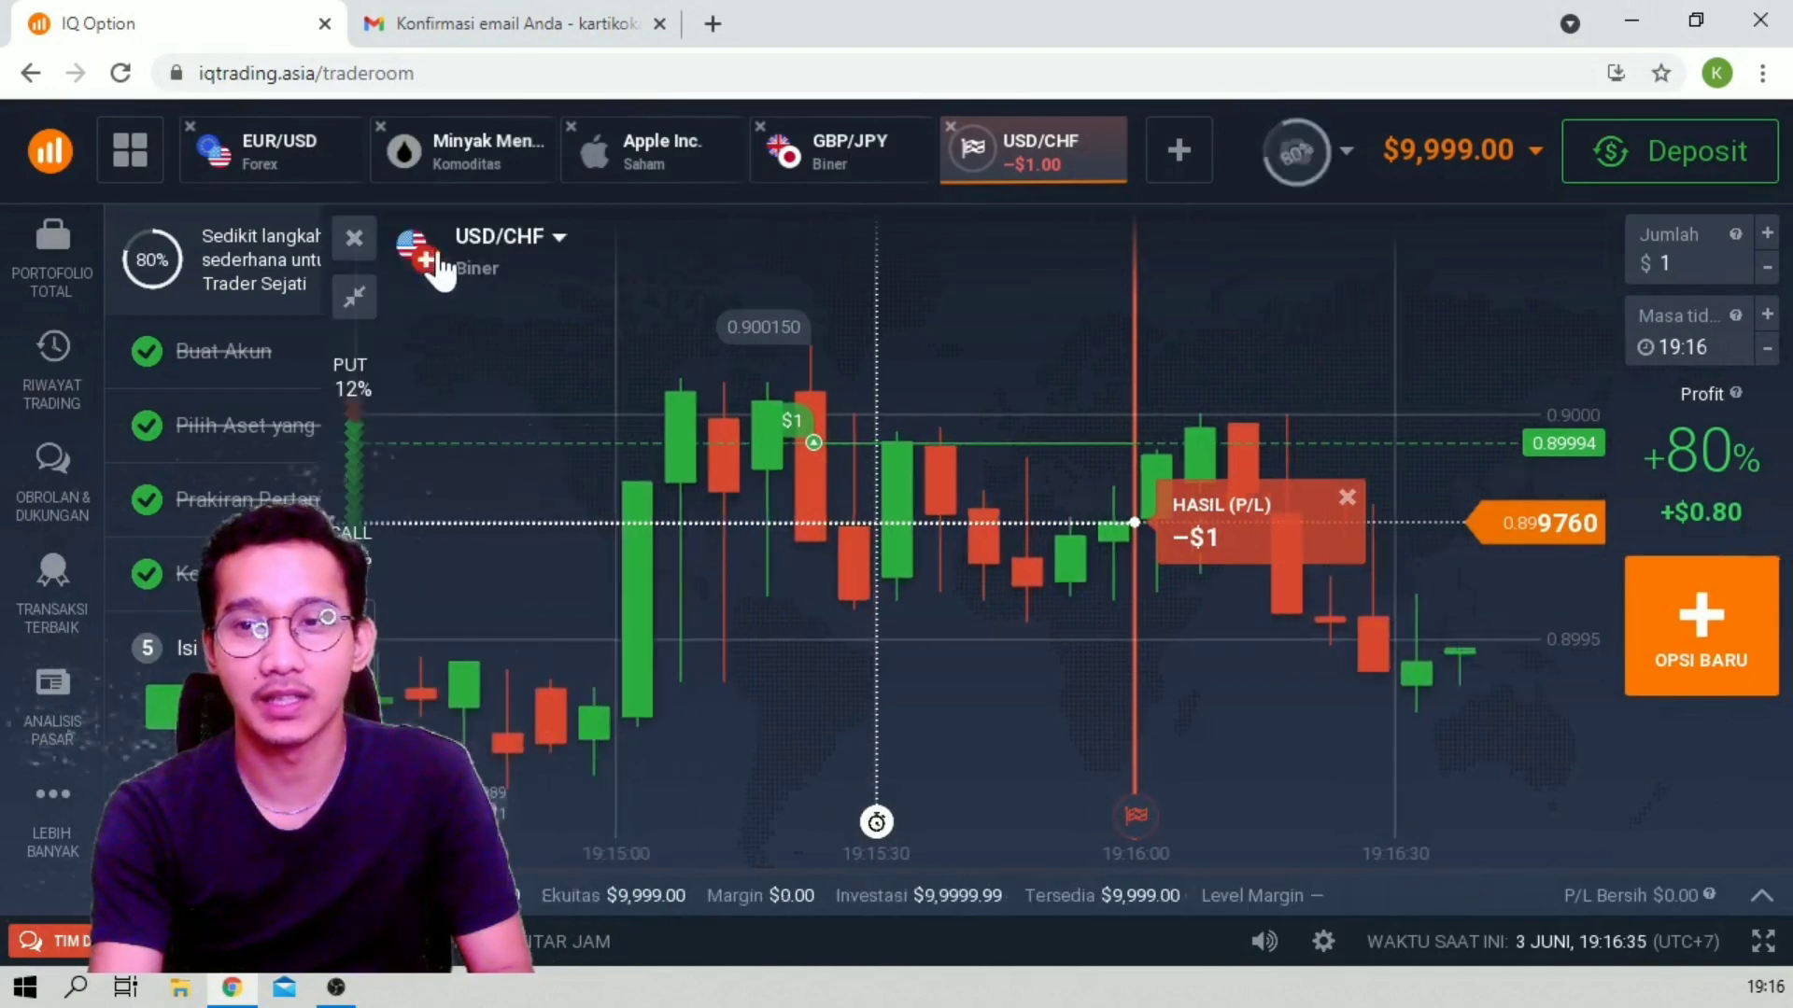
pyautogui.click(951, 125)
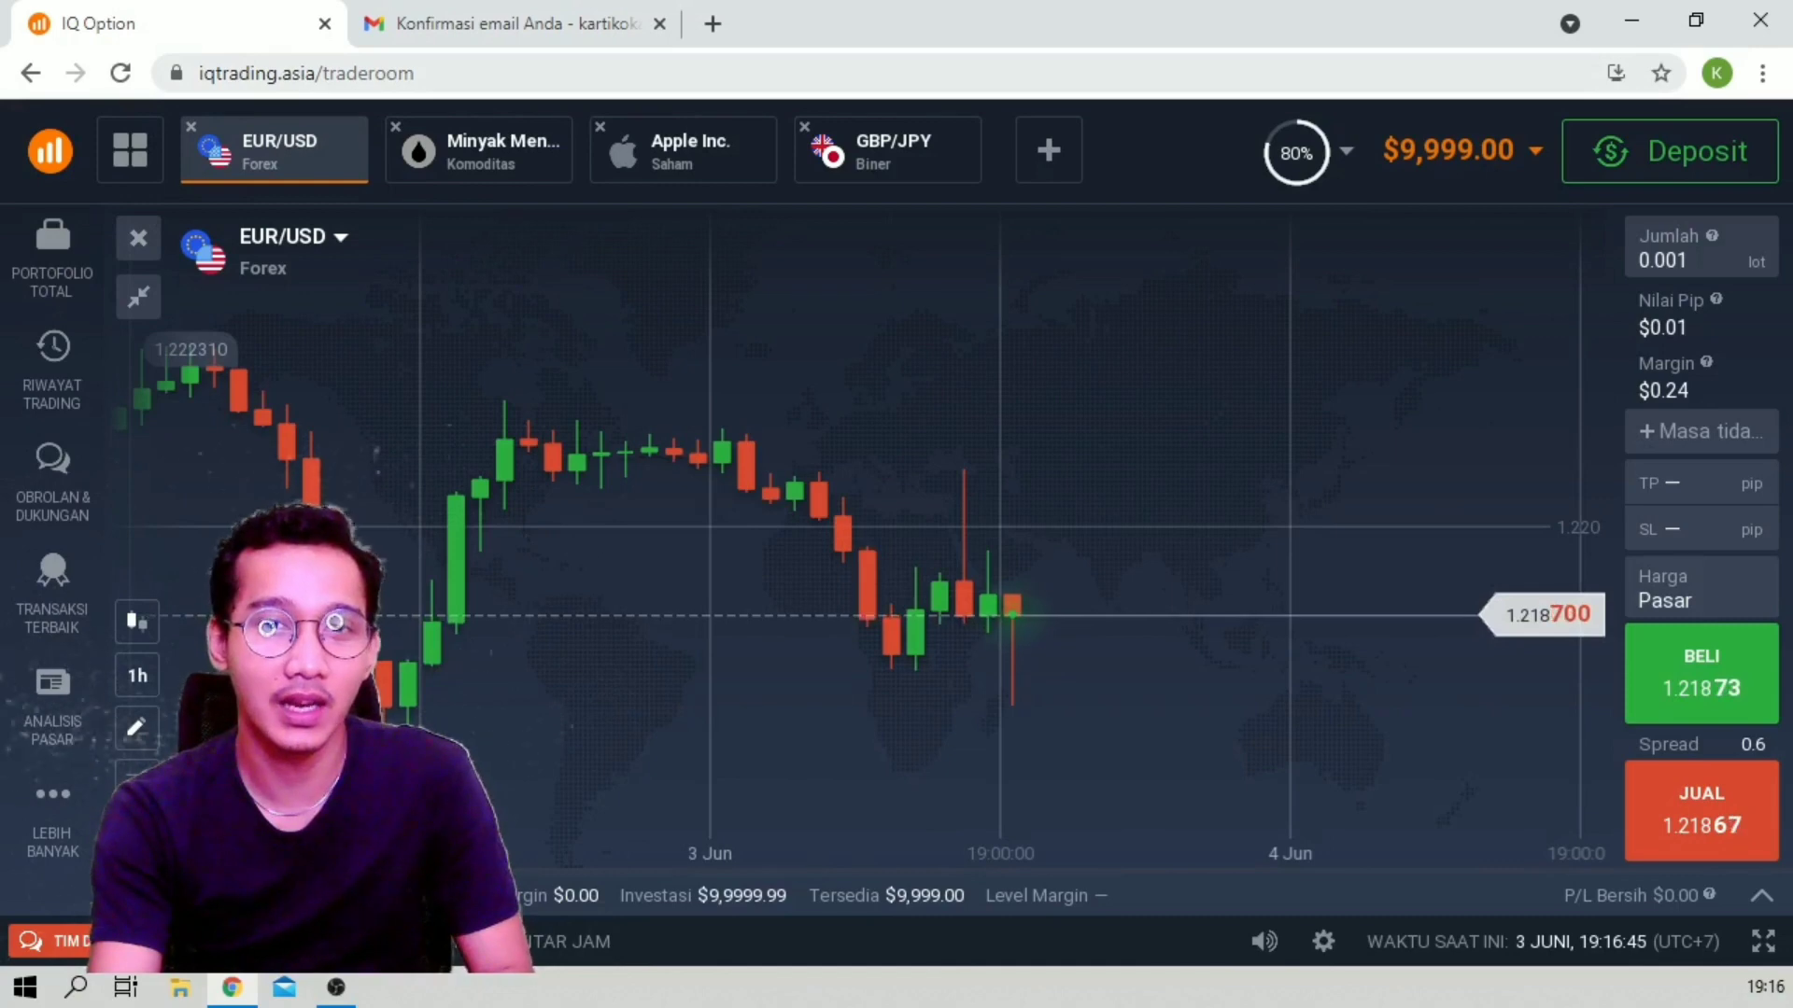
pyautogui.doubleClick(425, 74)
# Load the home page without 'traderoom', set Indonesian, and open Verifikasi from the profile panel
pyautogui.press('BackSpace')
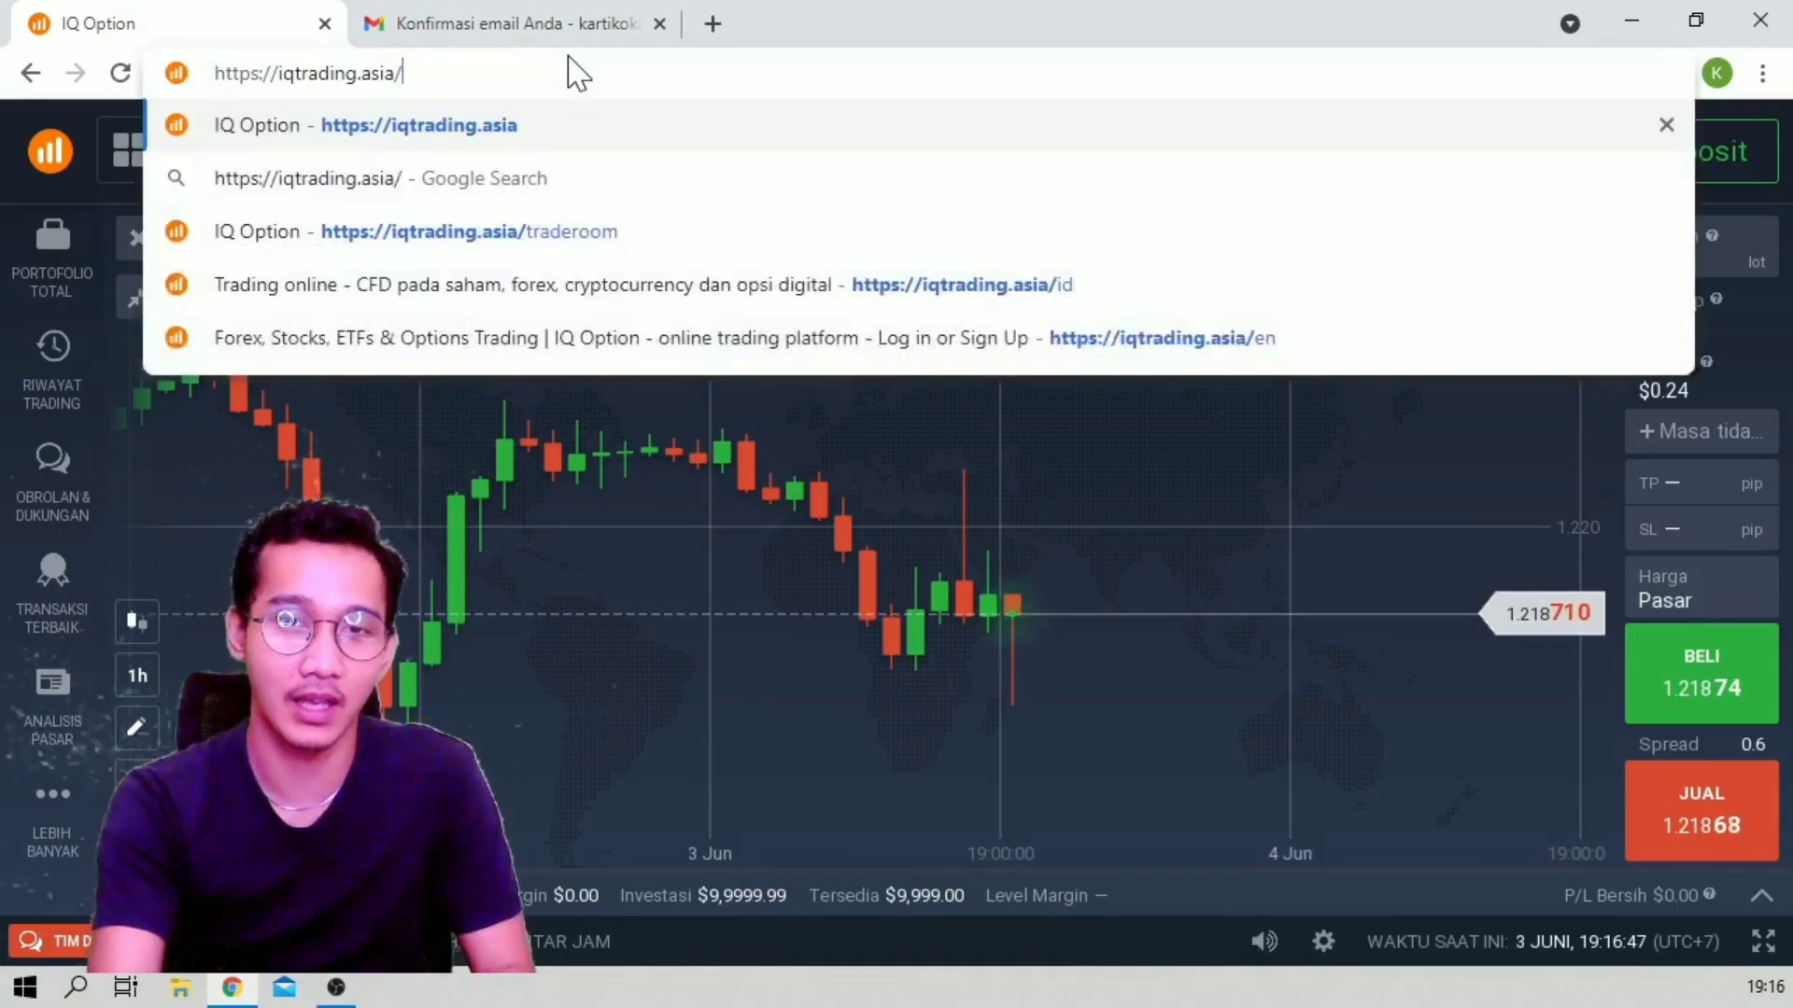
pyautogui.press('Return')
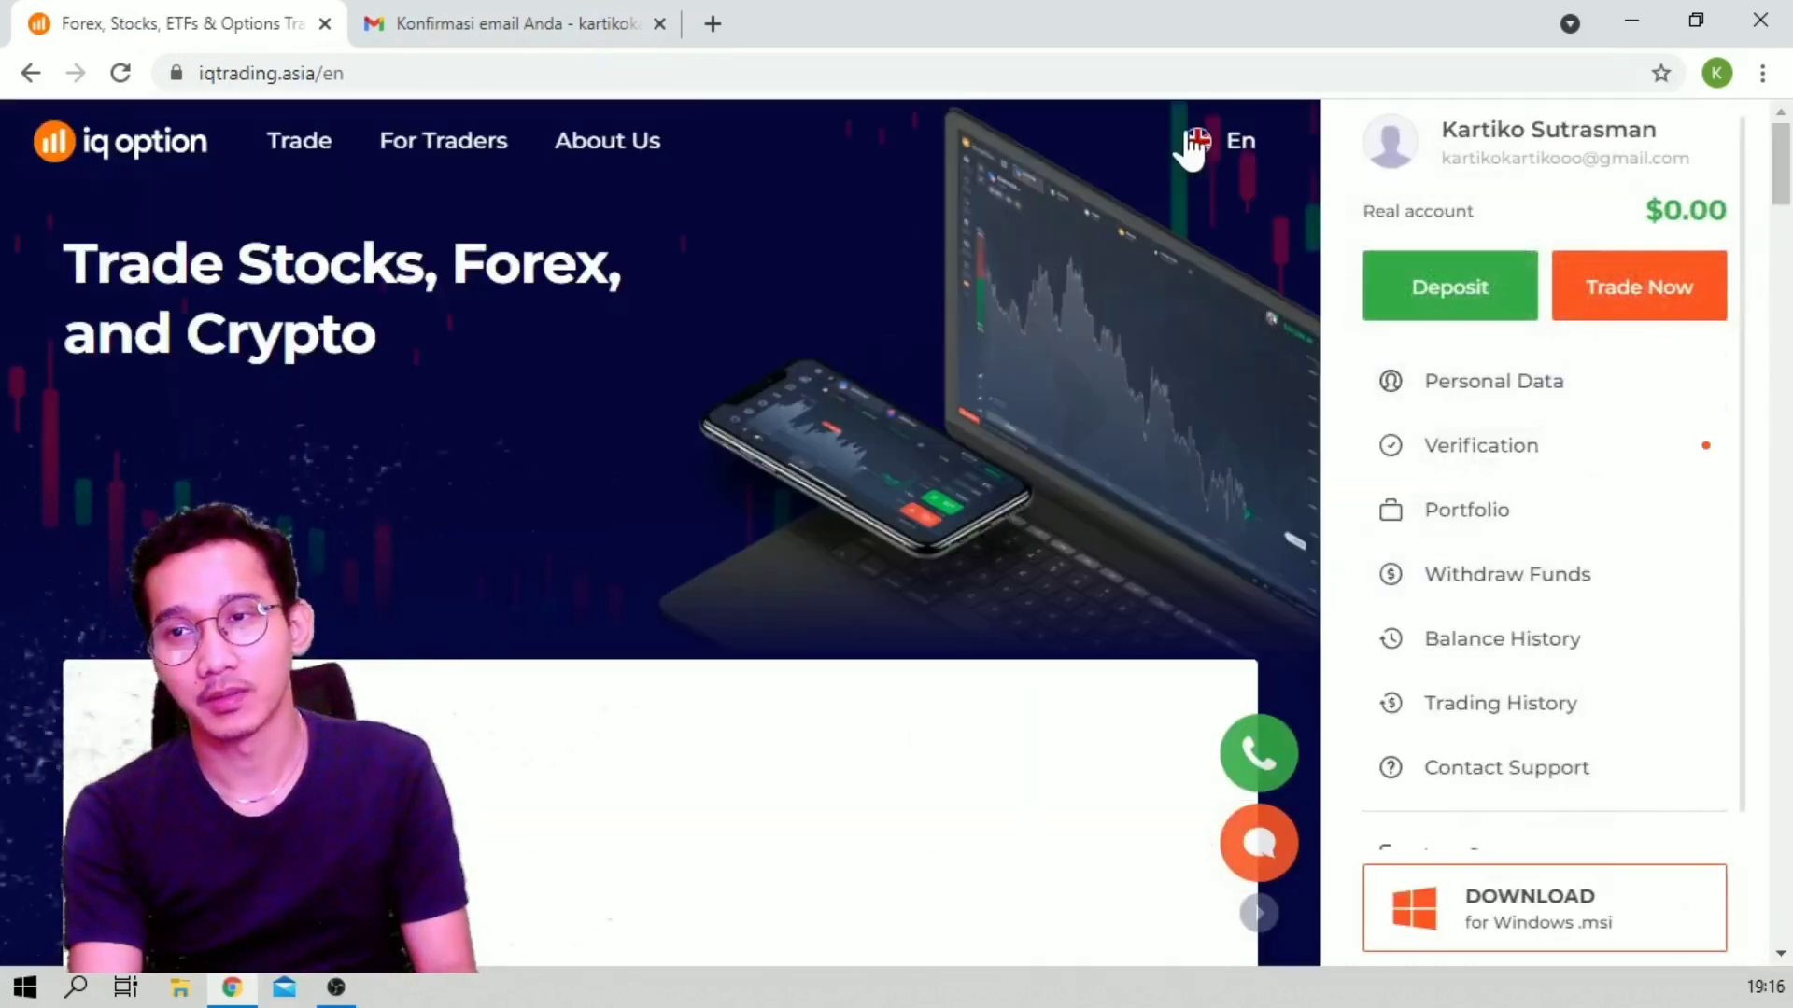
pyautogui.click(1198, 142)
pyautogui.click(1169, 364)
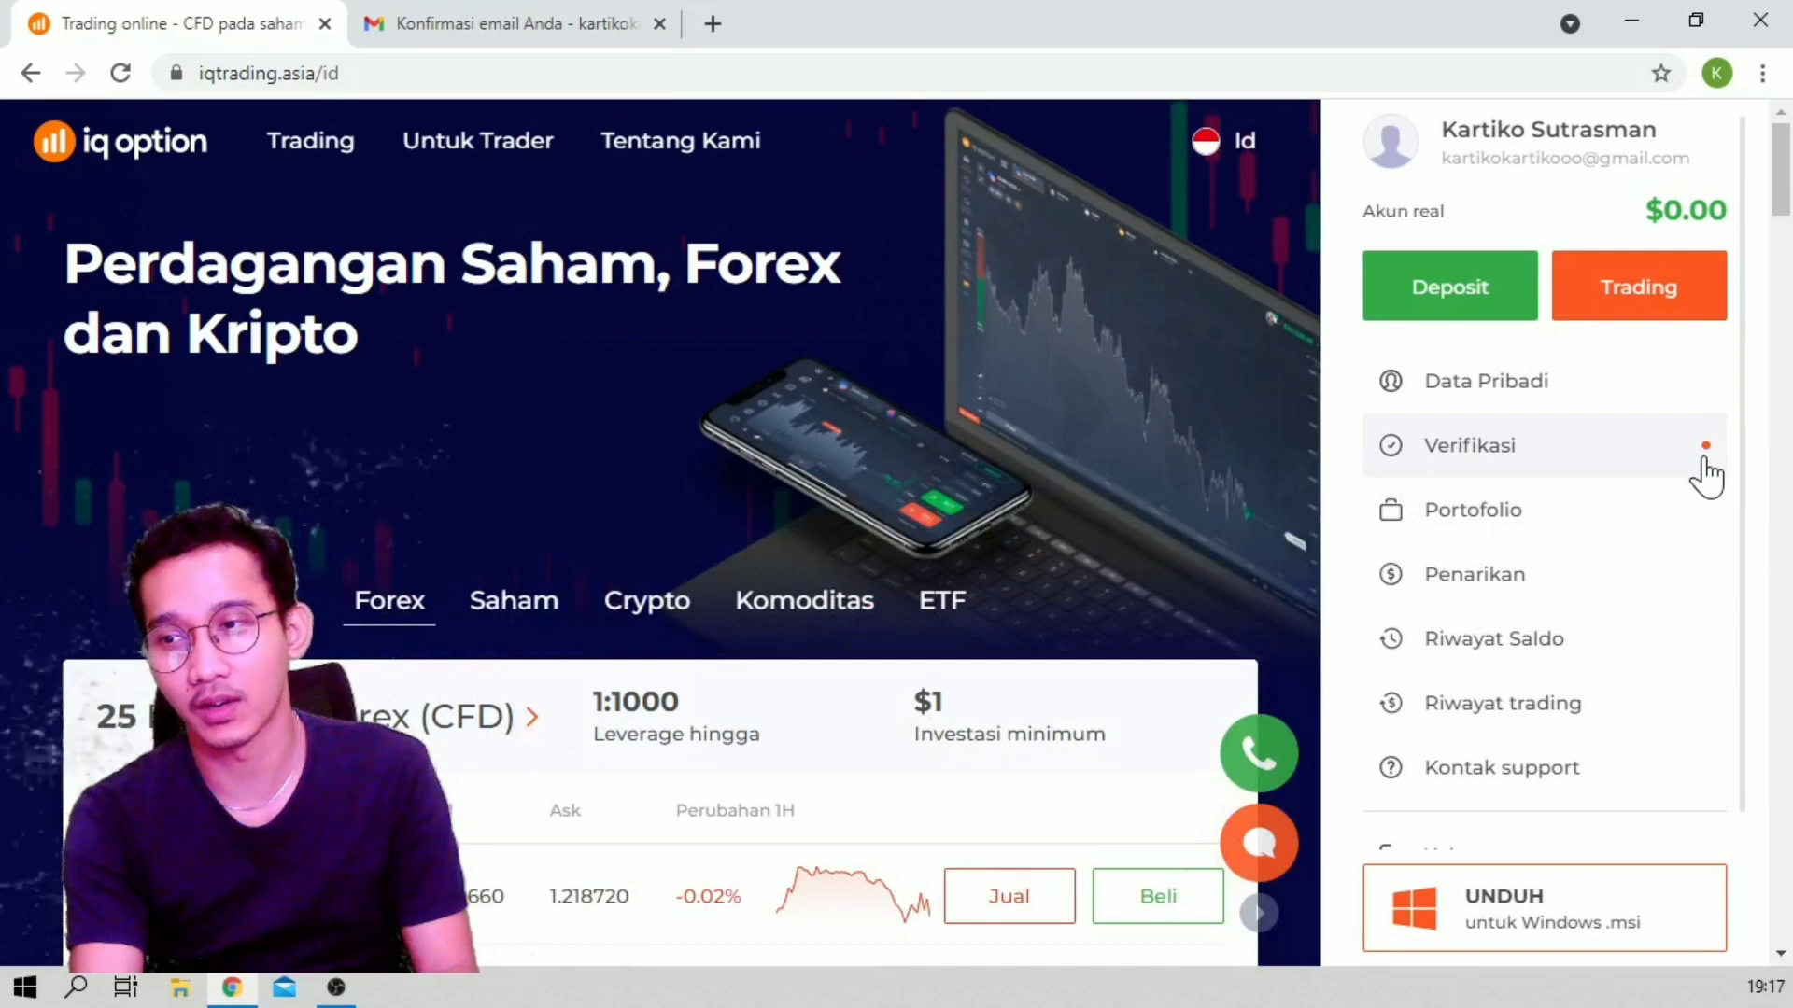
pyautogui.click(1671, 483)
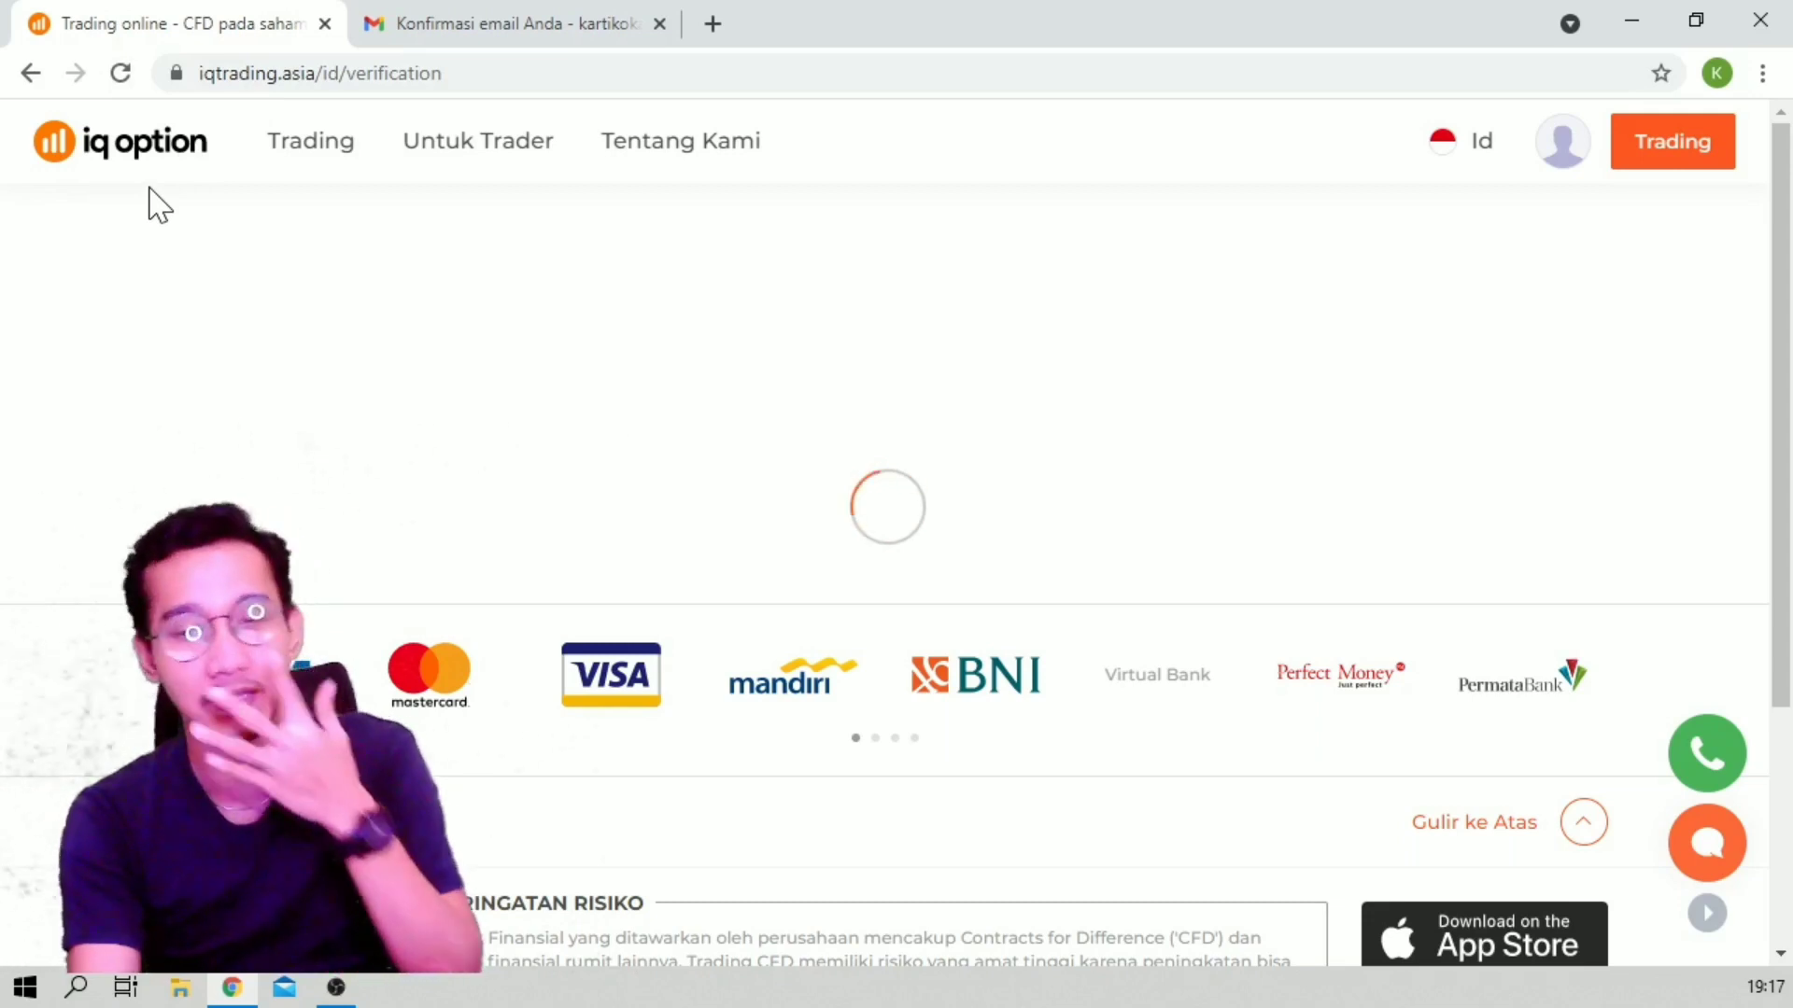
# Skip phone number confirmation and start entering the date of birth
pyautogui.scroll(-4, 402, 493)
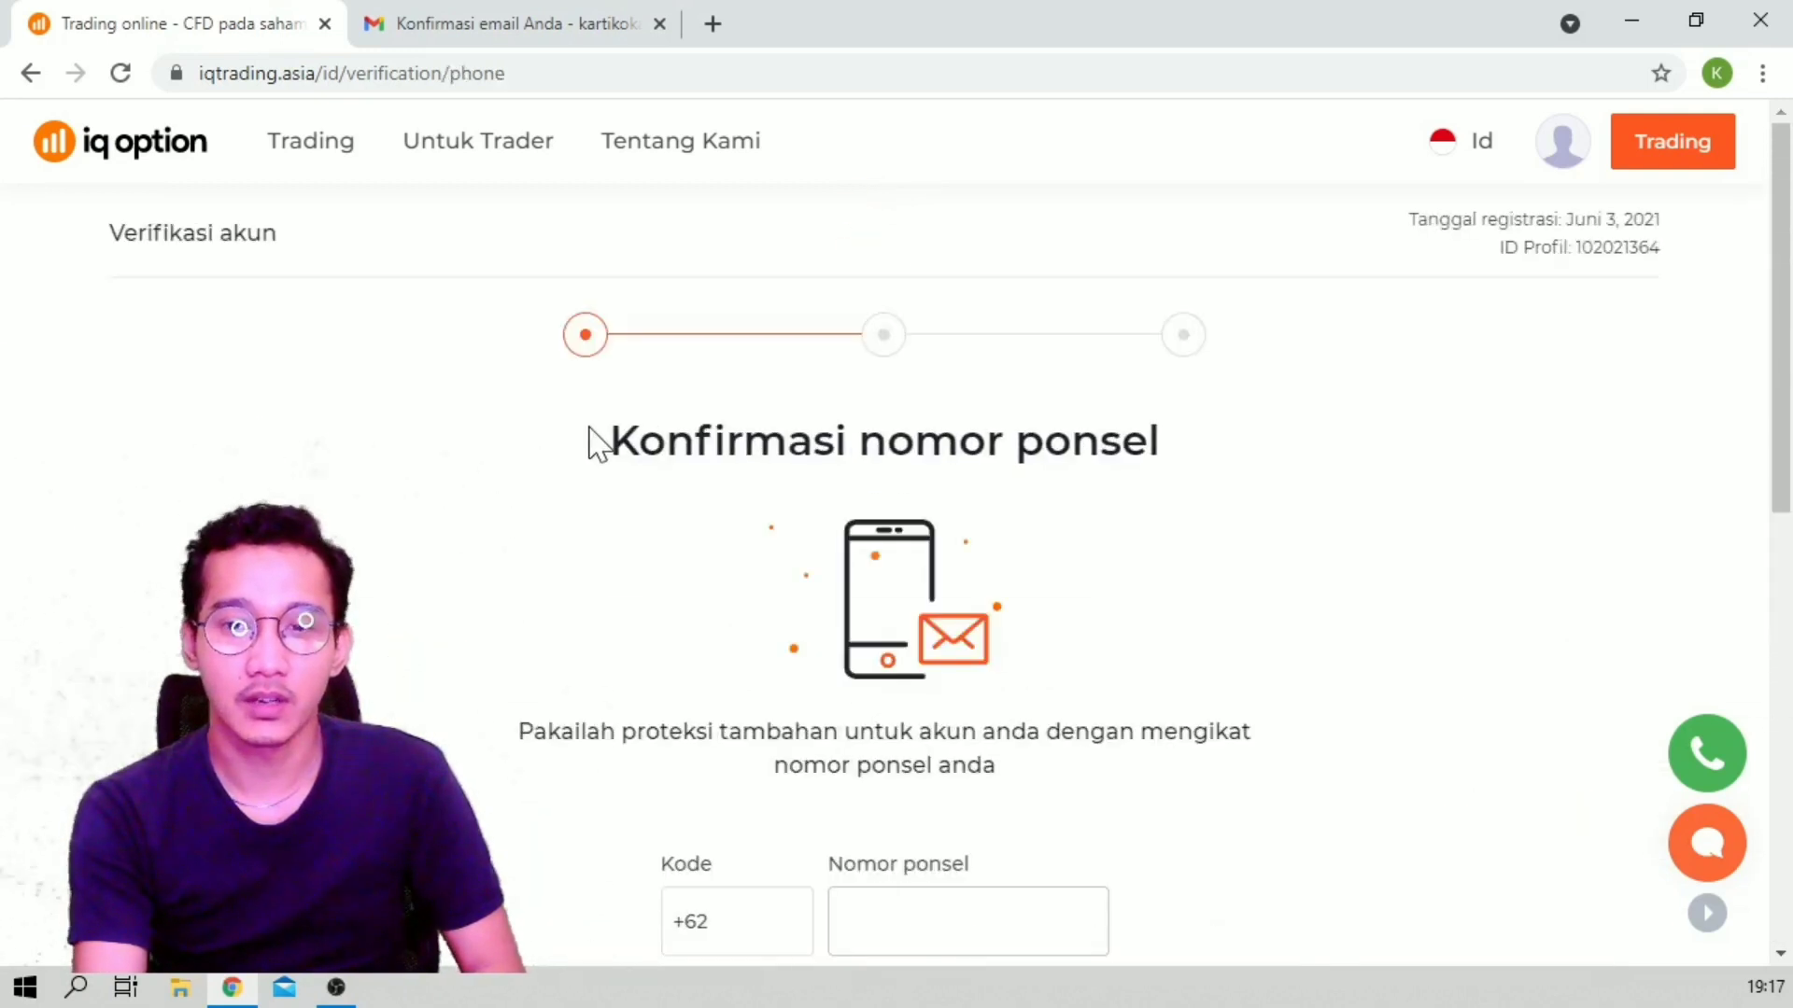
pyautogui.scroll(-4, 740, 480)
pyautogui.scroll(4, 733, 438)
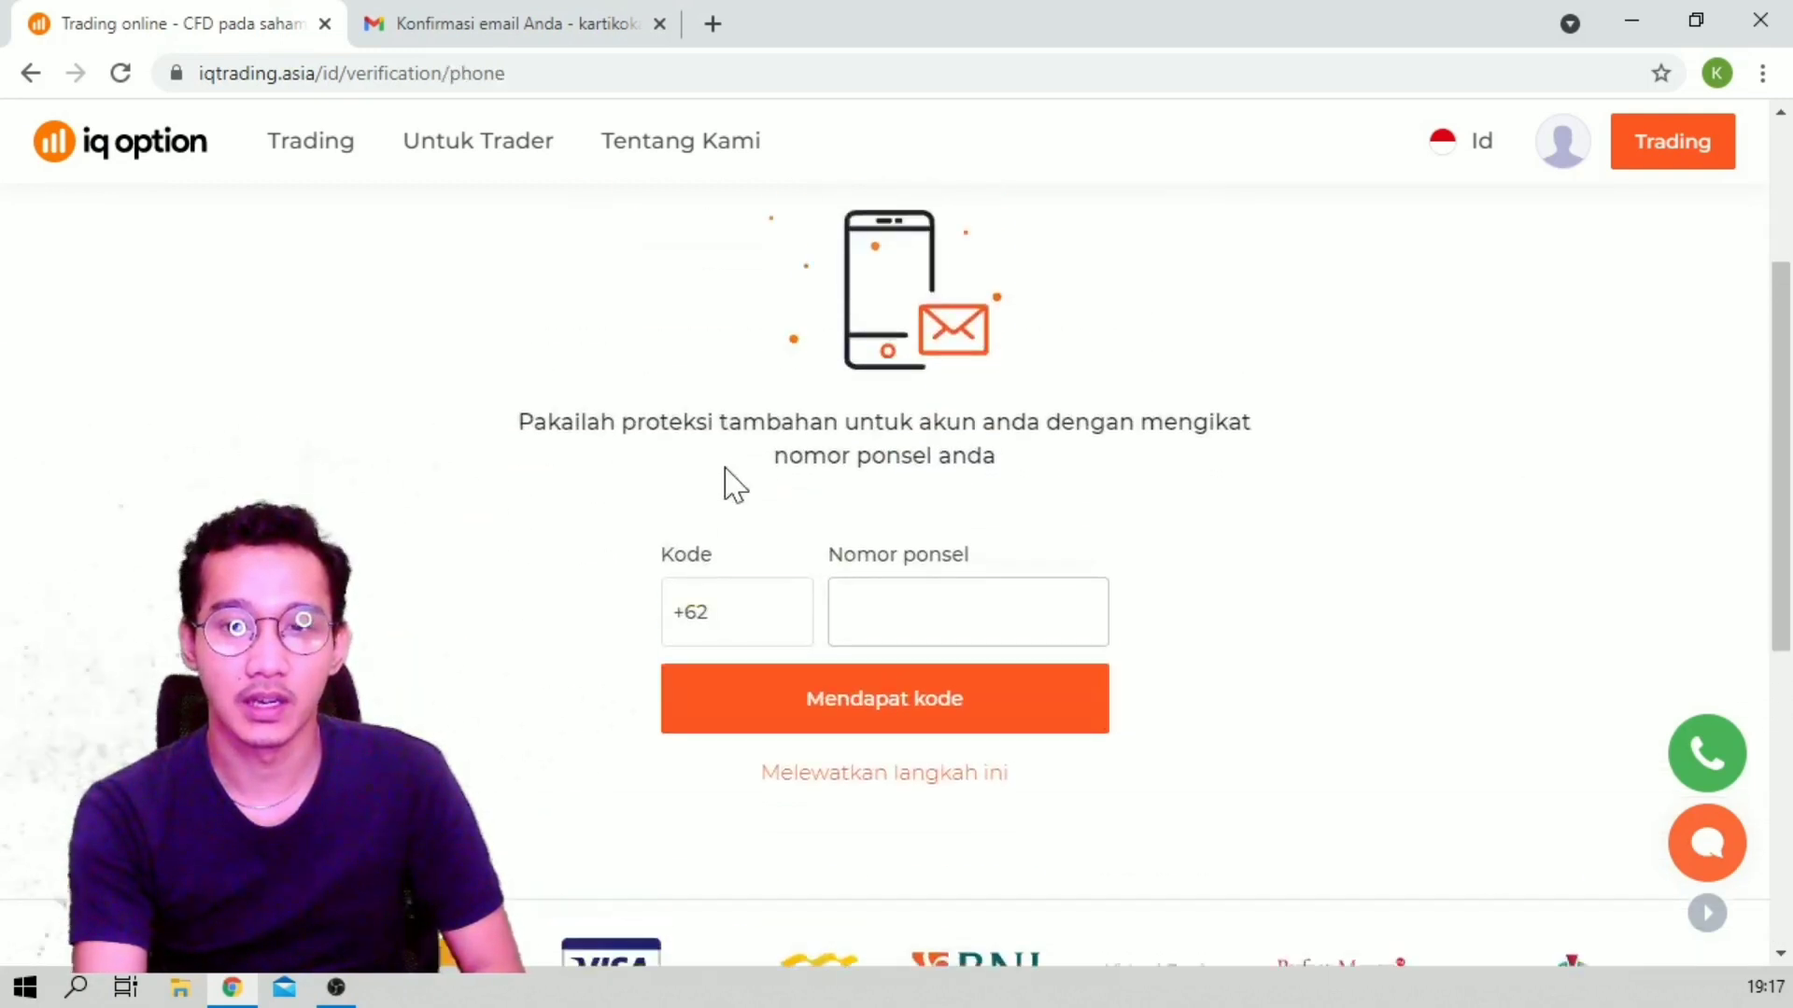
pyautogui.scroll(-4, 710, 401)
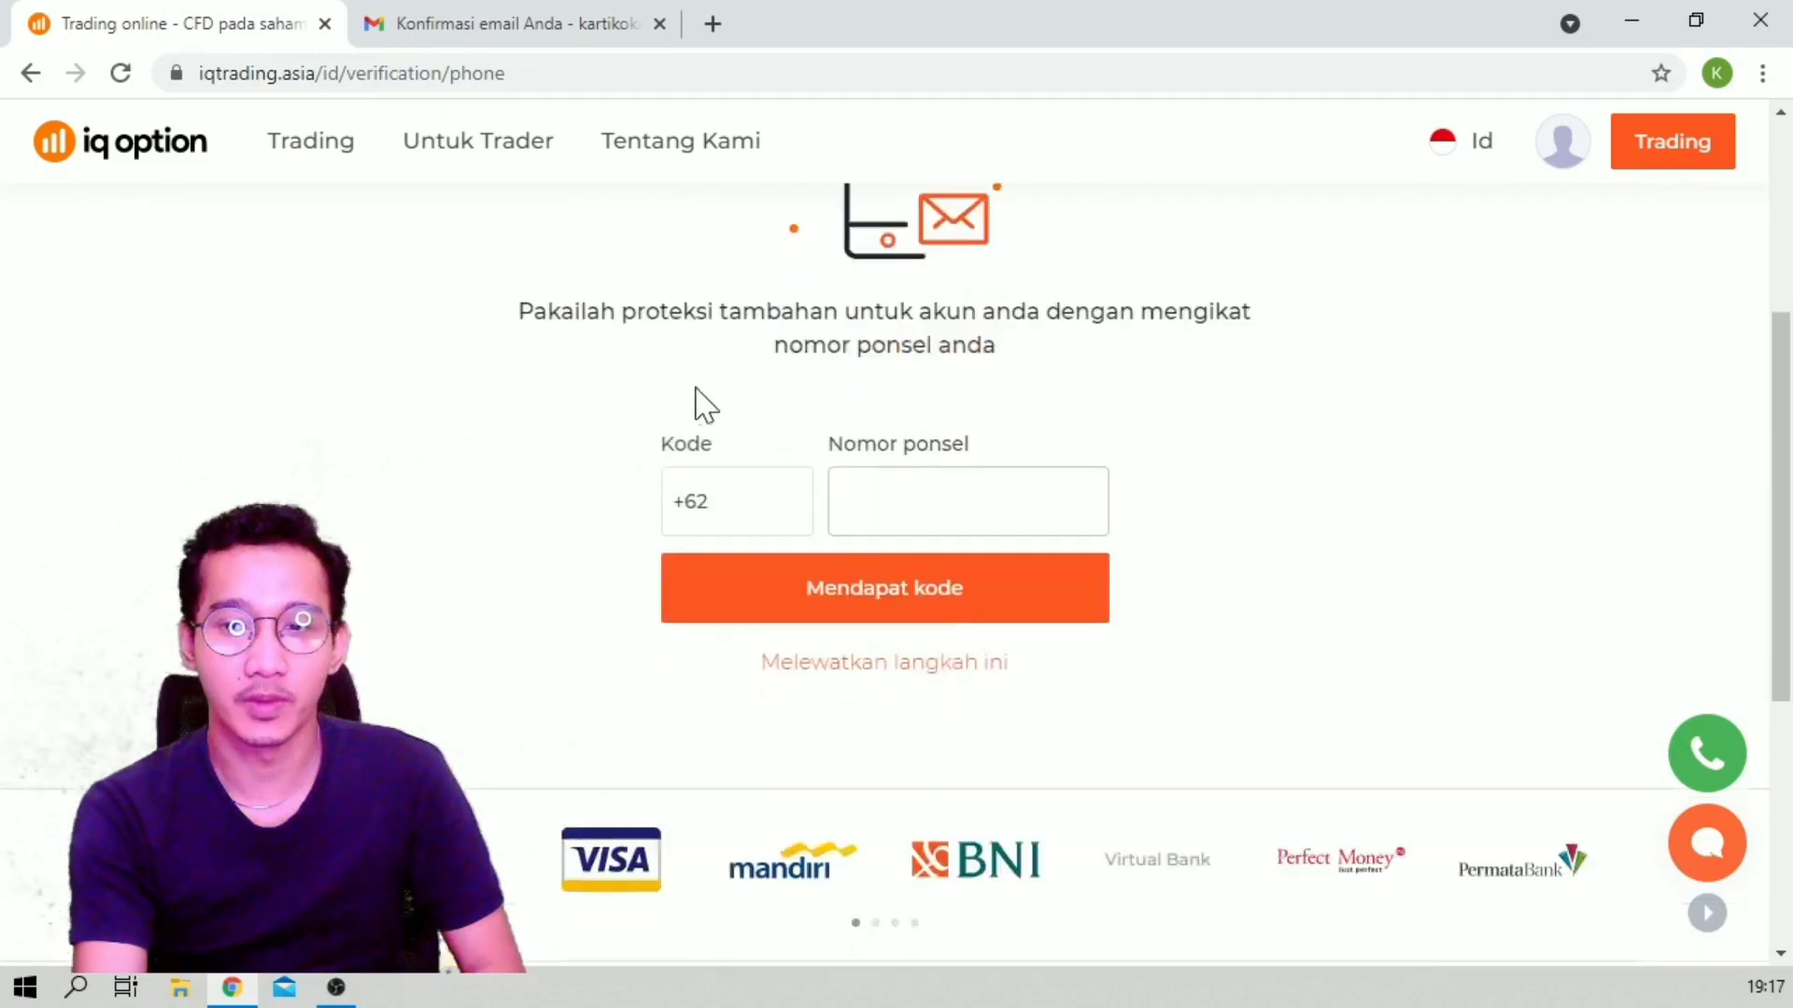
pyautogui.click(877, 665)
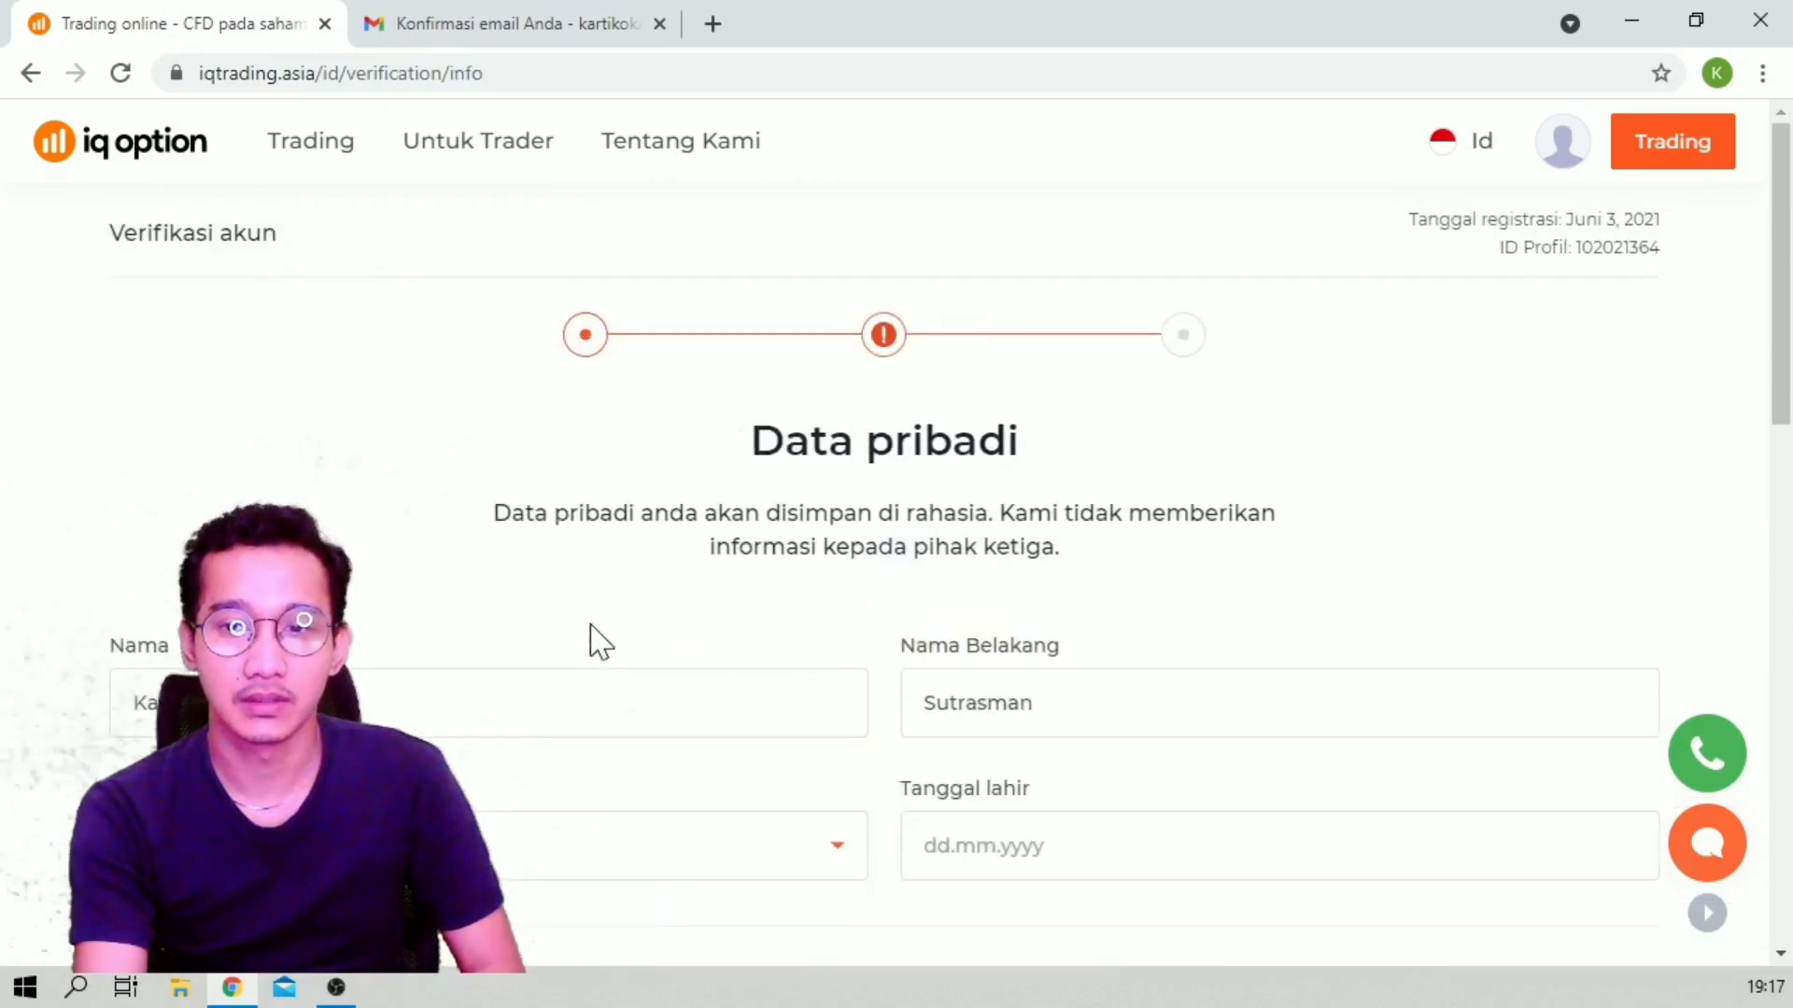
pyautogui.scroll(-2, 691, 539)
pyautogui.scroll(-2, 980, 516)
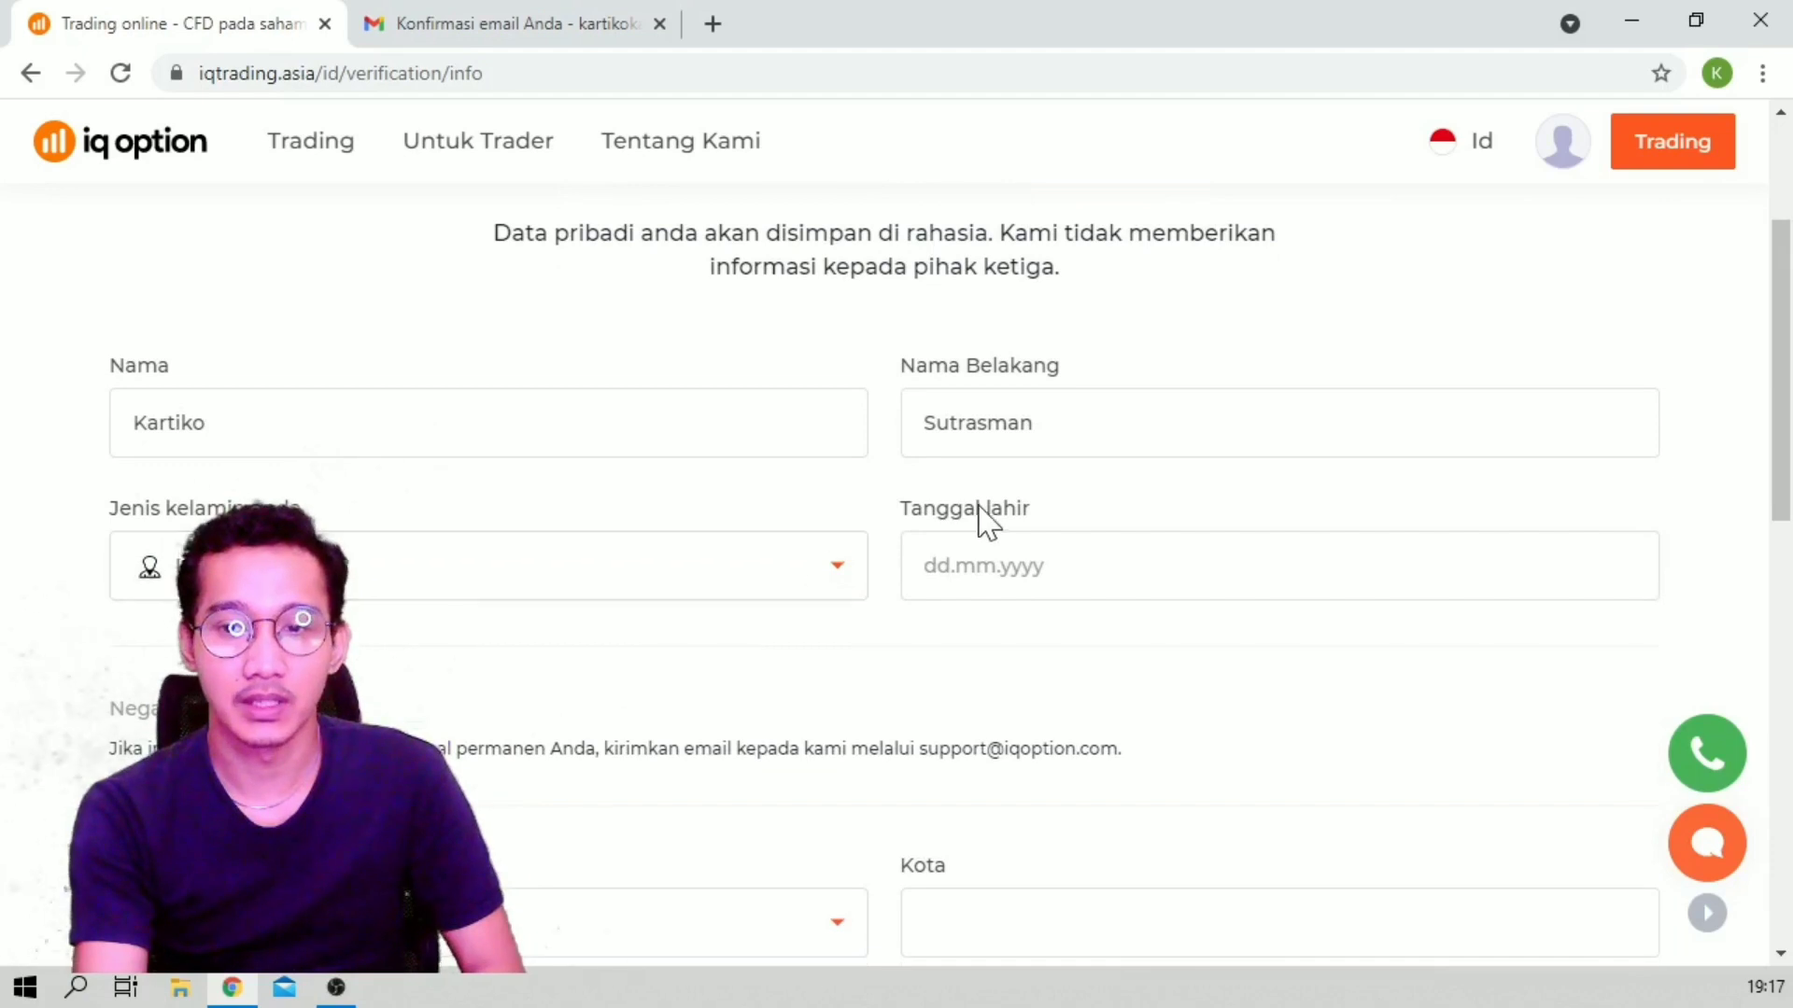
pyautogui.click(924, 566)
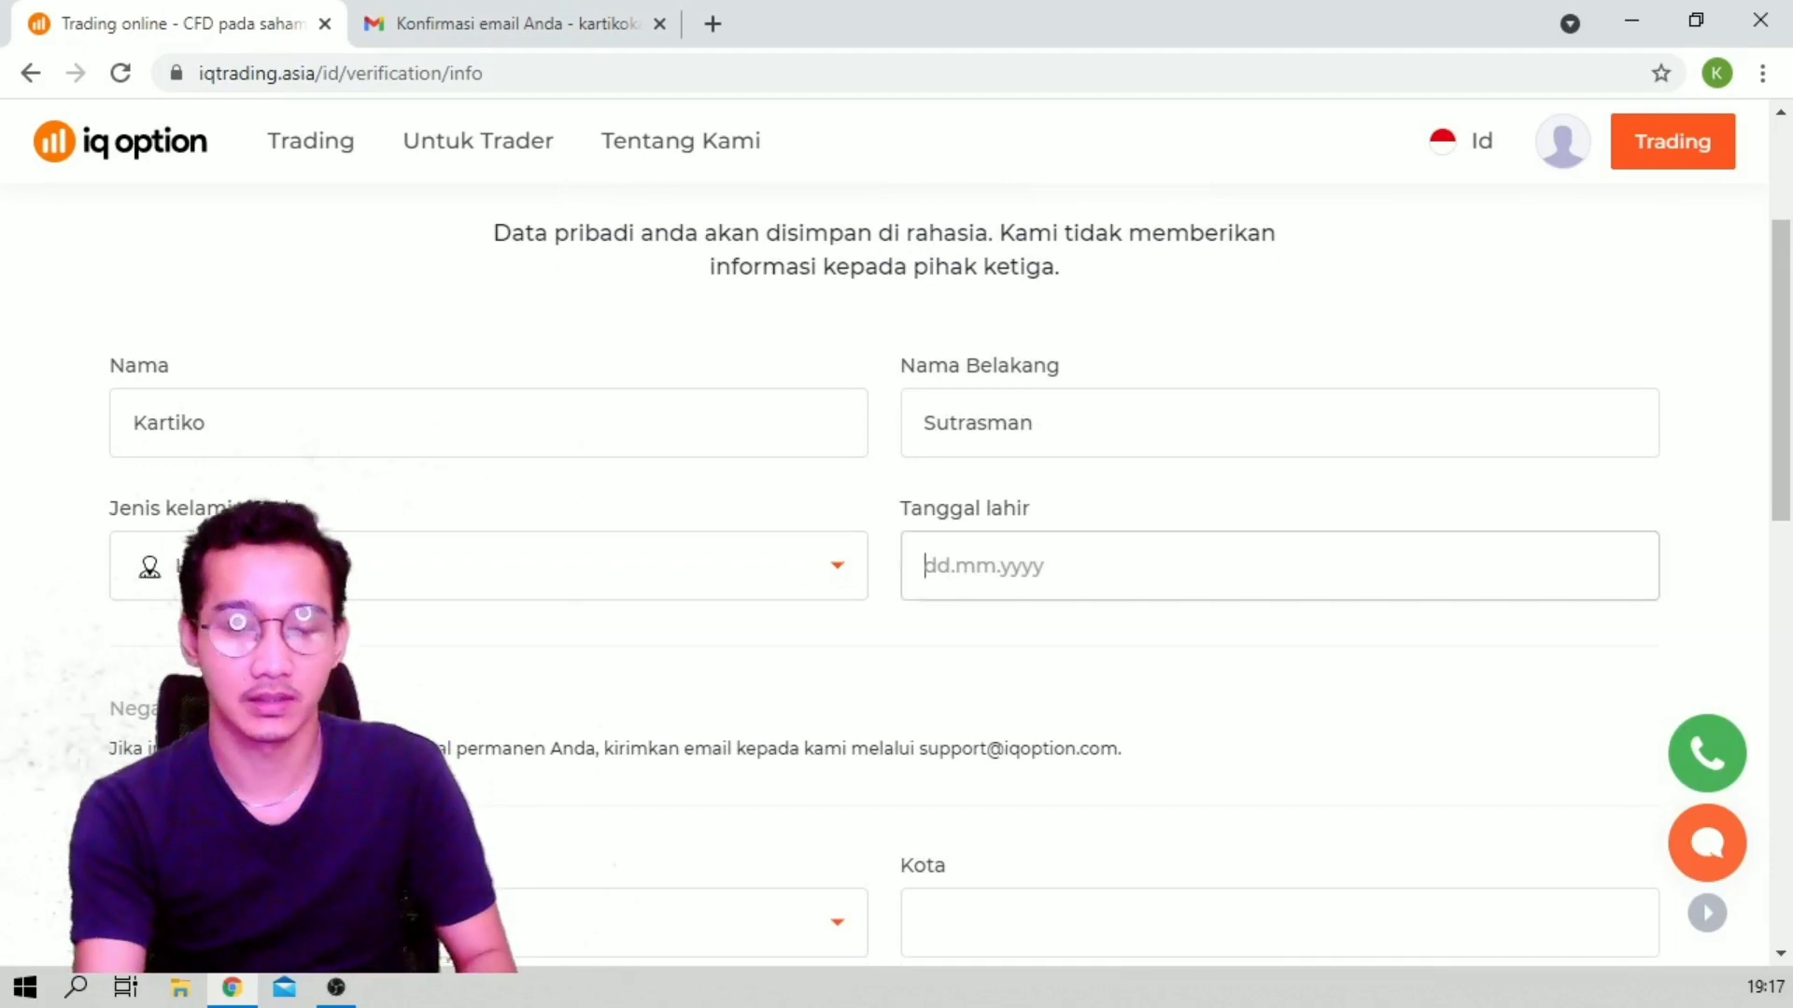
pyautogui.write('191')
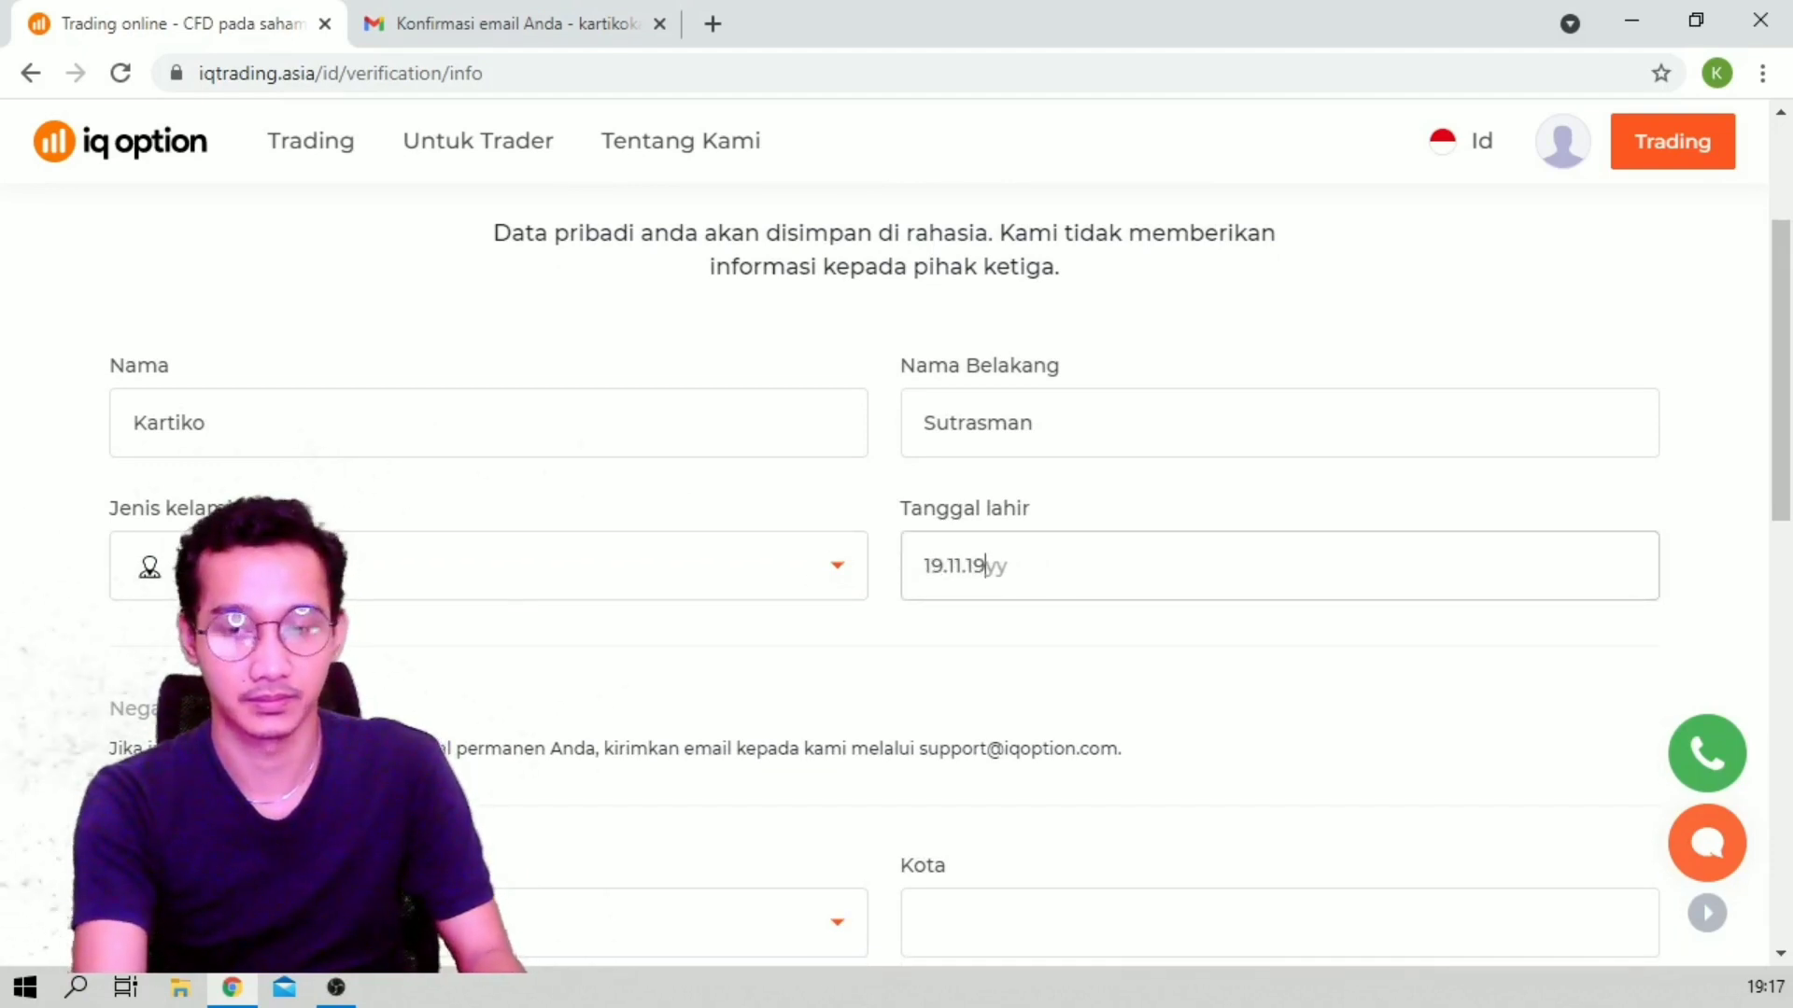
pyautogui.scroll(-6, 784, 607)
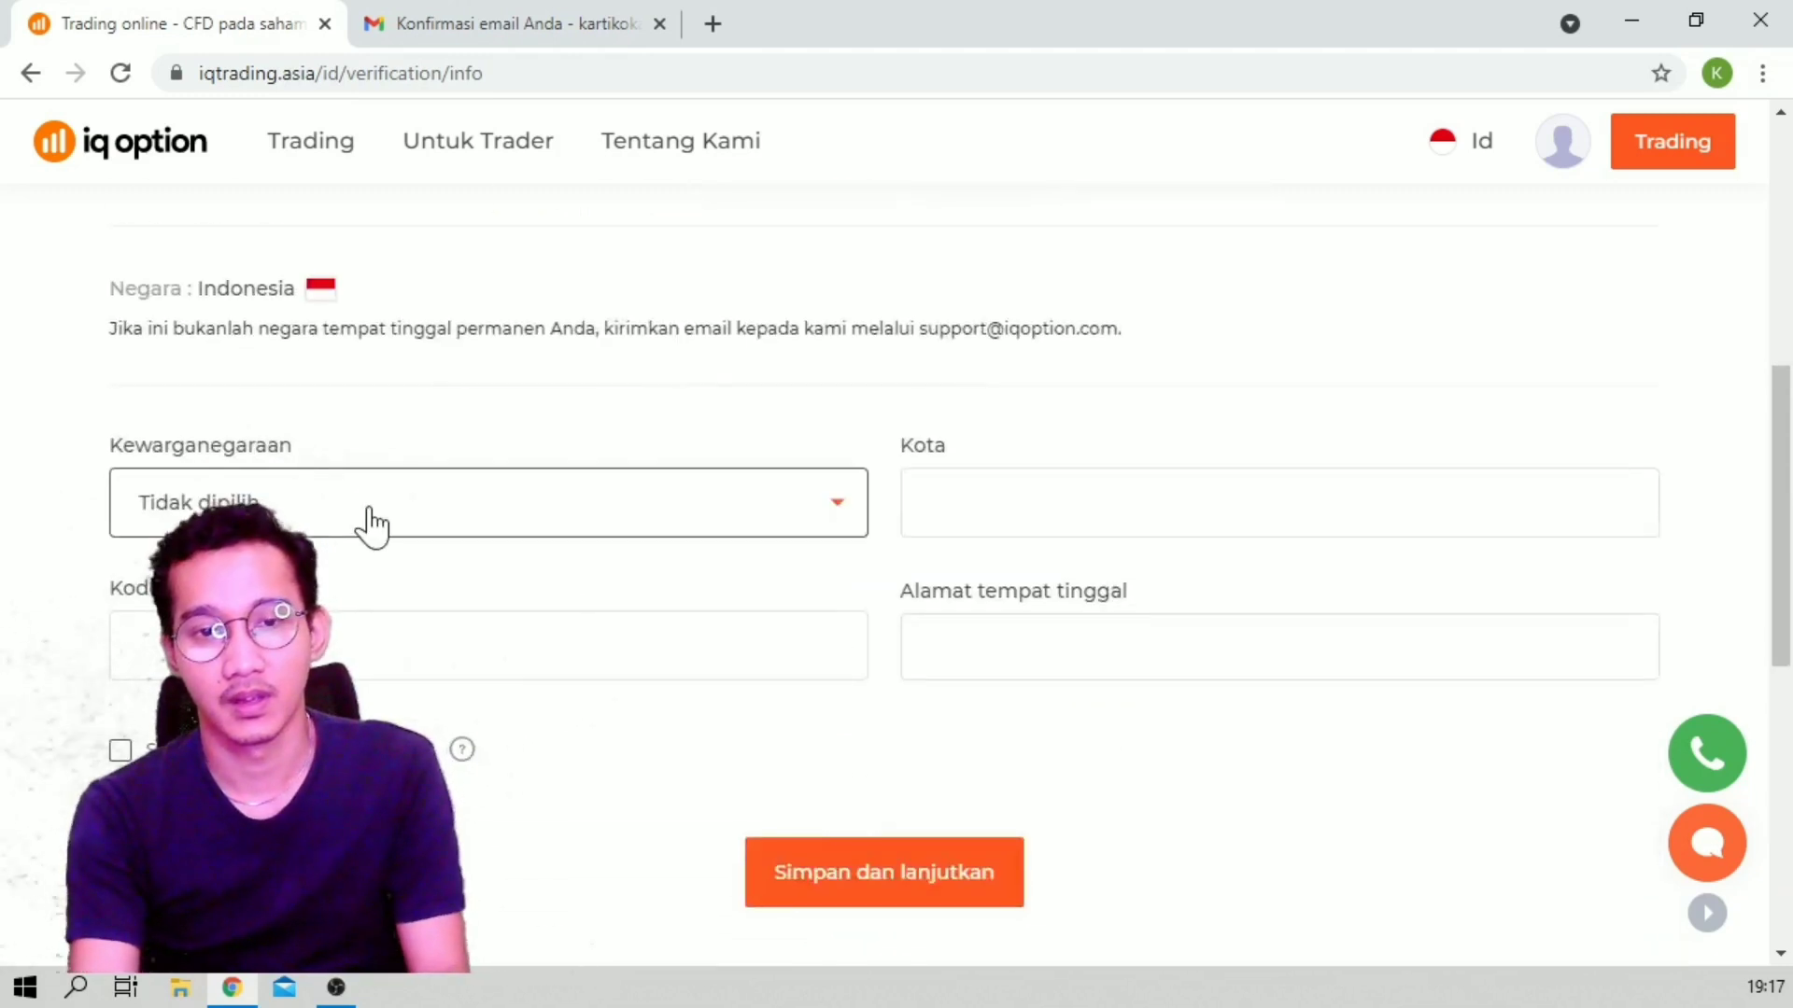
# Choose Indonesia as nationality and highlight the residence notice and support e-mail text
pyautogui.click(465, 509)
pyautogui.click(473, 660)
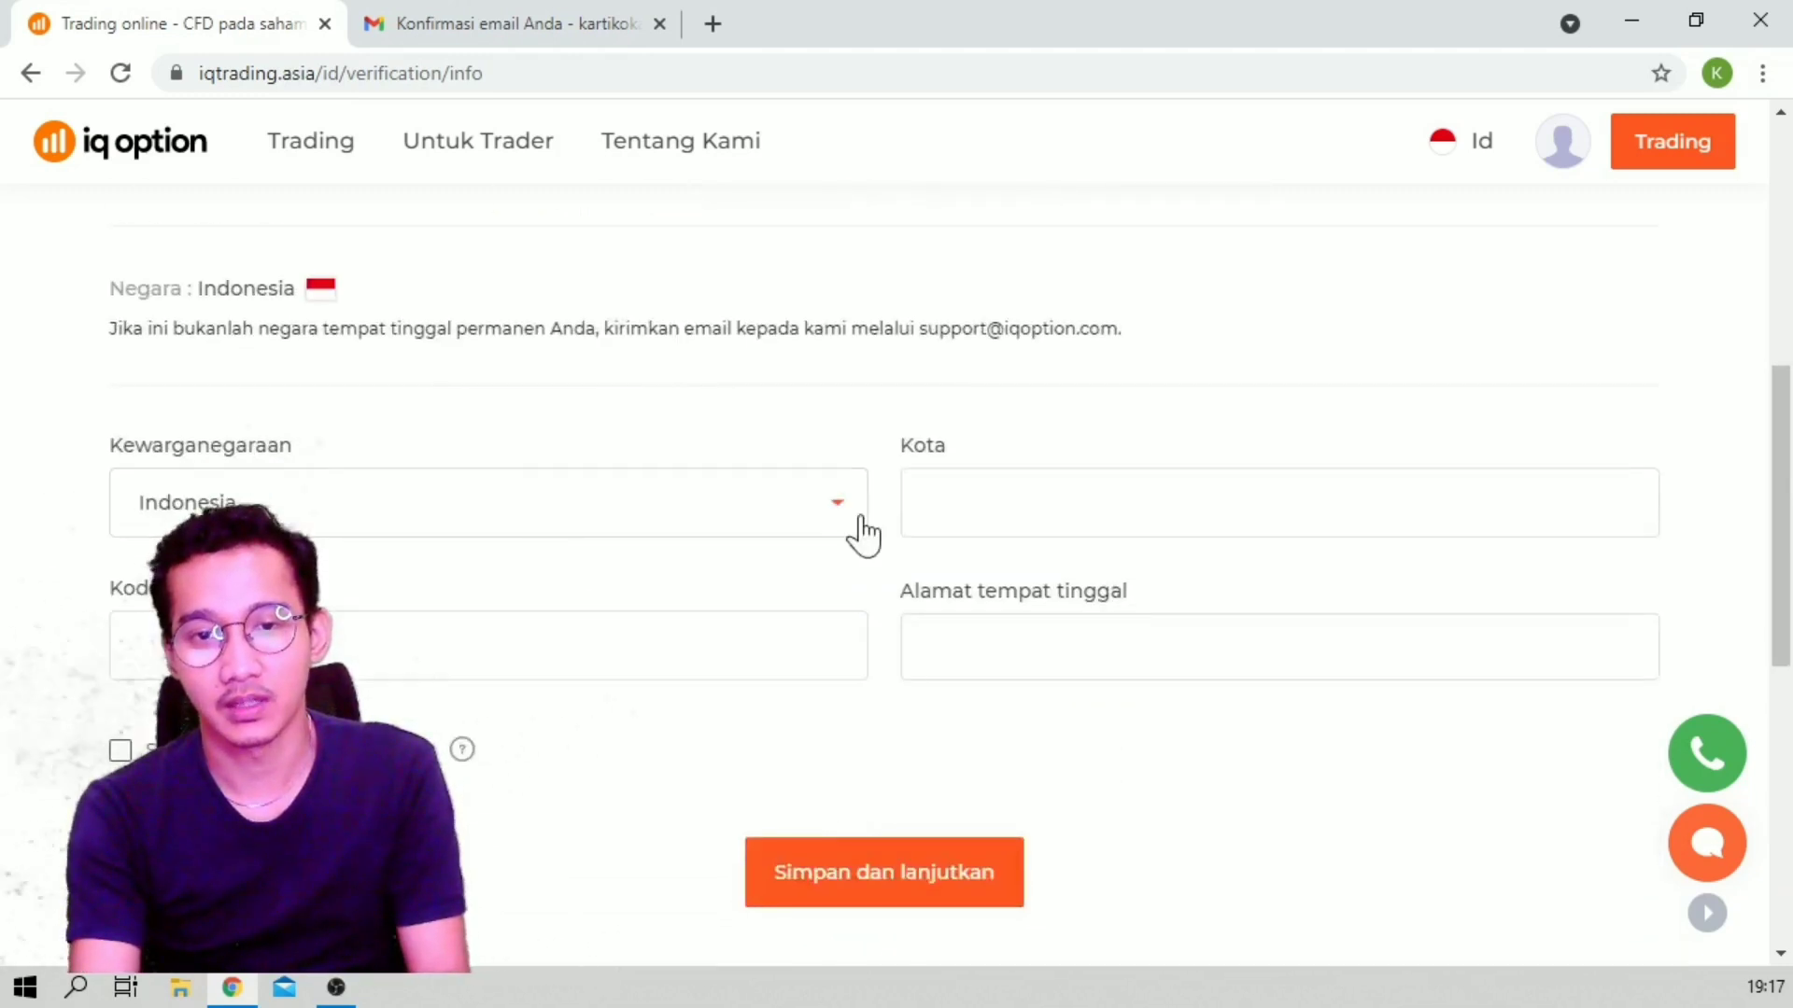
pyautogui.scroll(2, 588, 439)
pyautogui.scroll(-4, 640, 452)
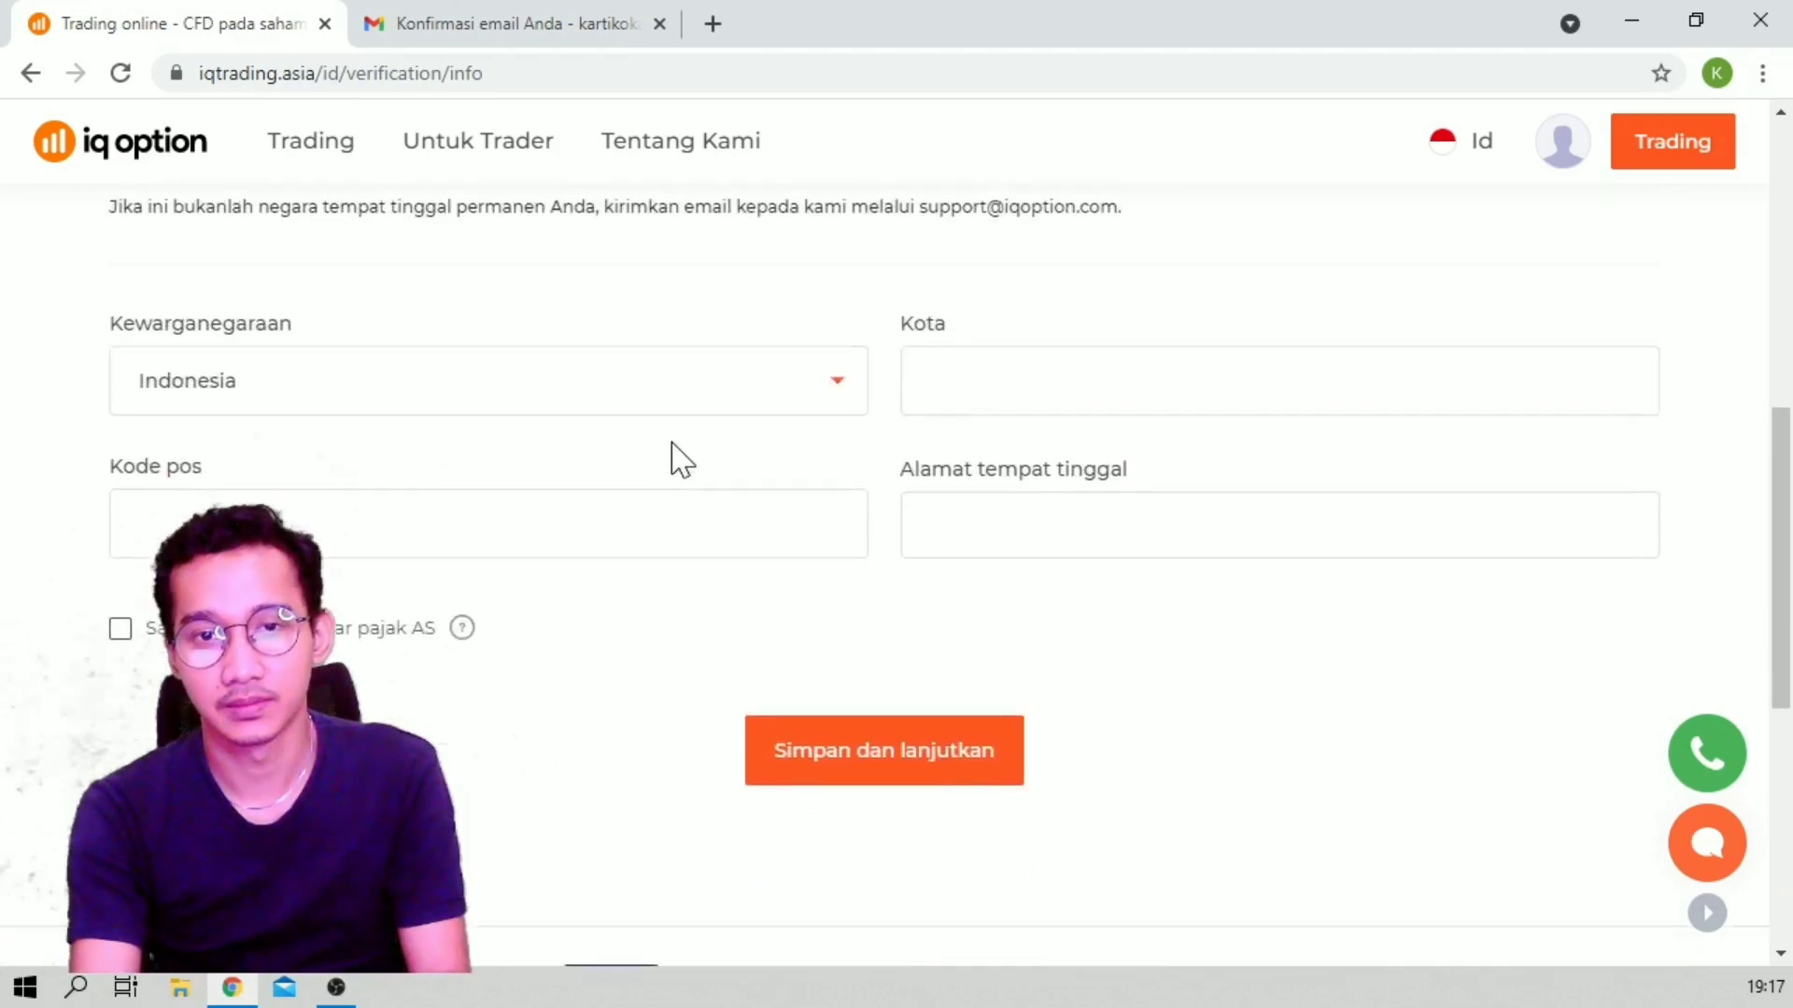
pyautogui.scroll(2, 681, 460)
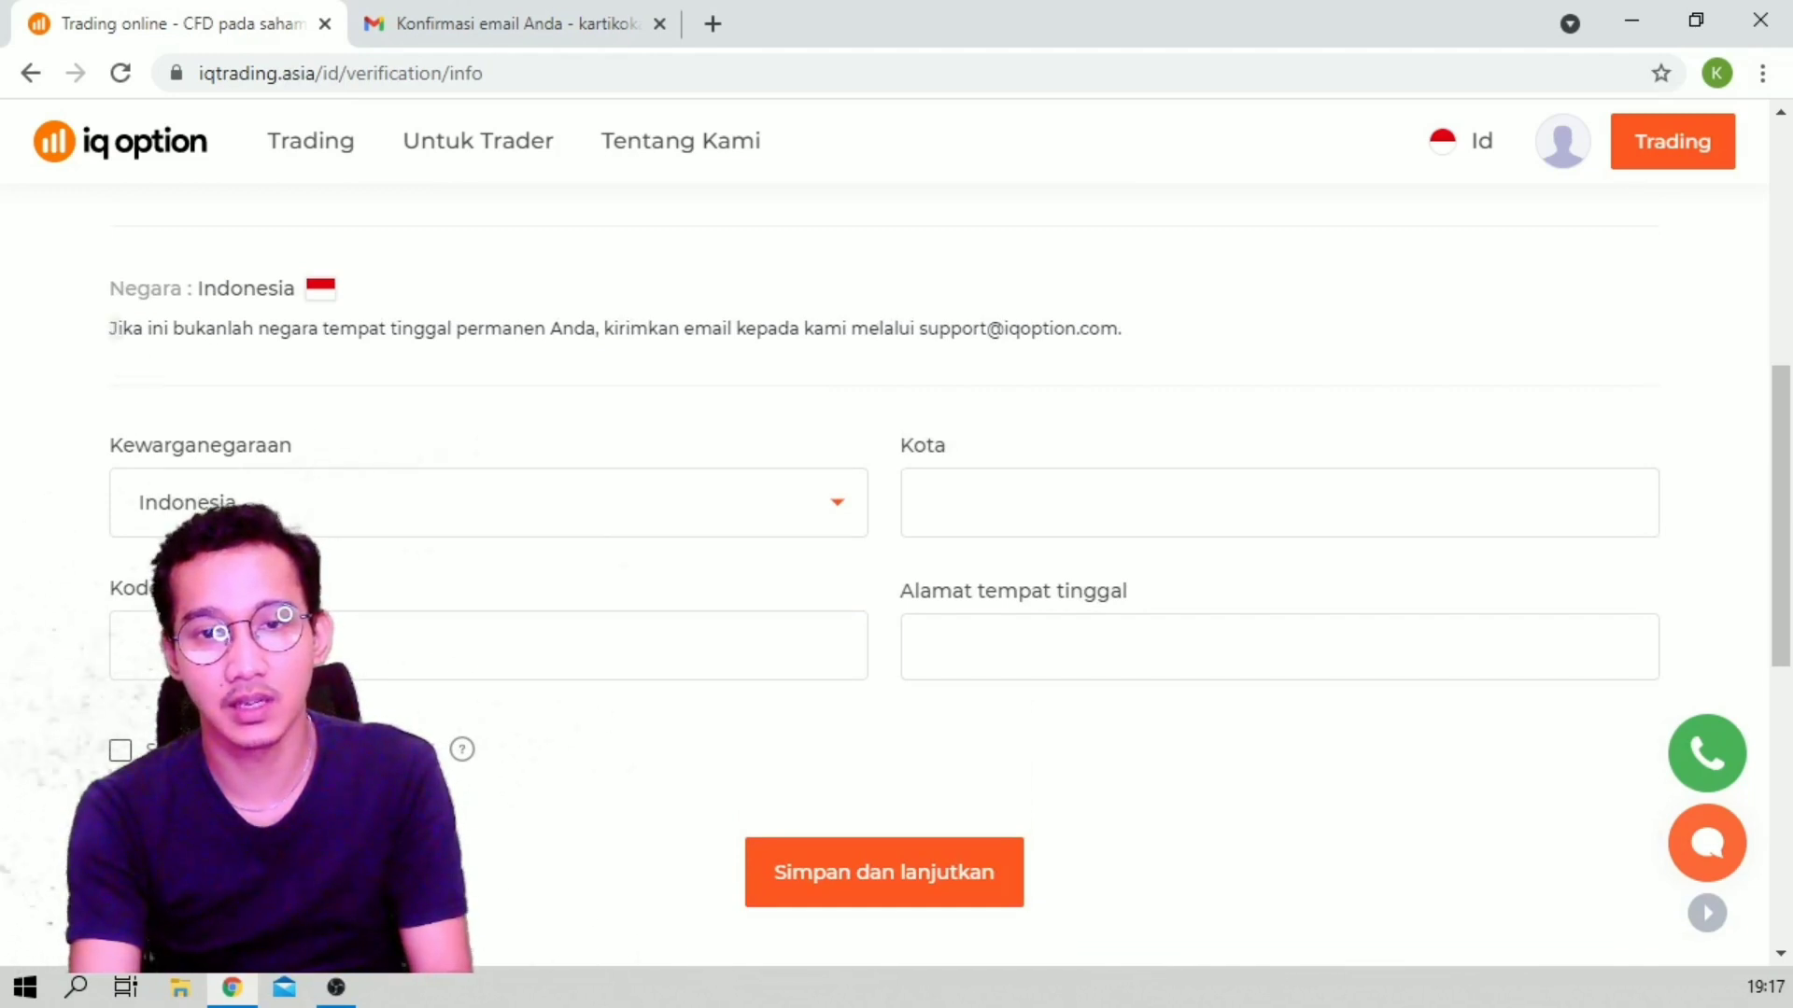
pyautogui.moveTo(112, 329); pyautogui.dragTo(1188, 356)
pyautogui.click(1171, 397)
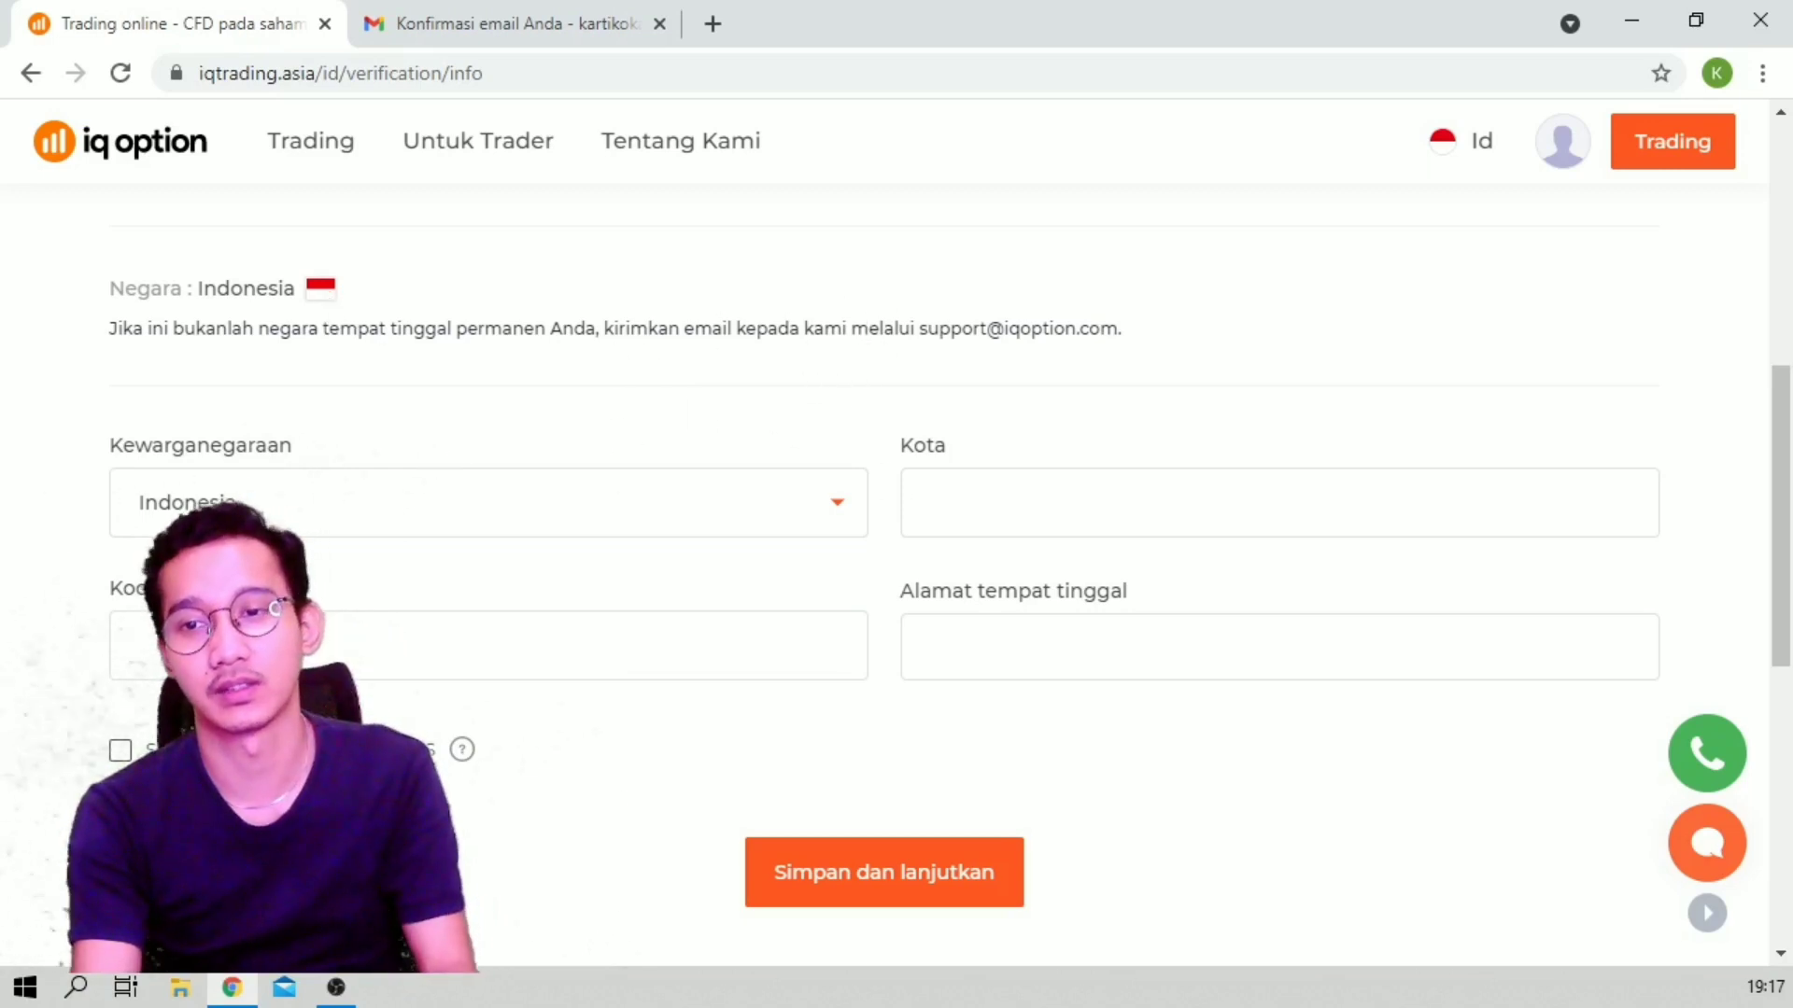
pyautogui.press('Tab')
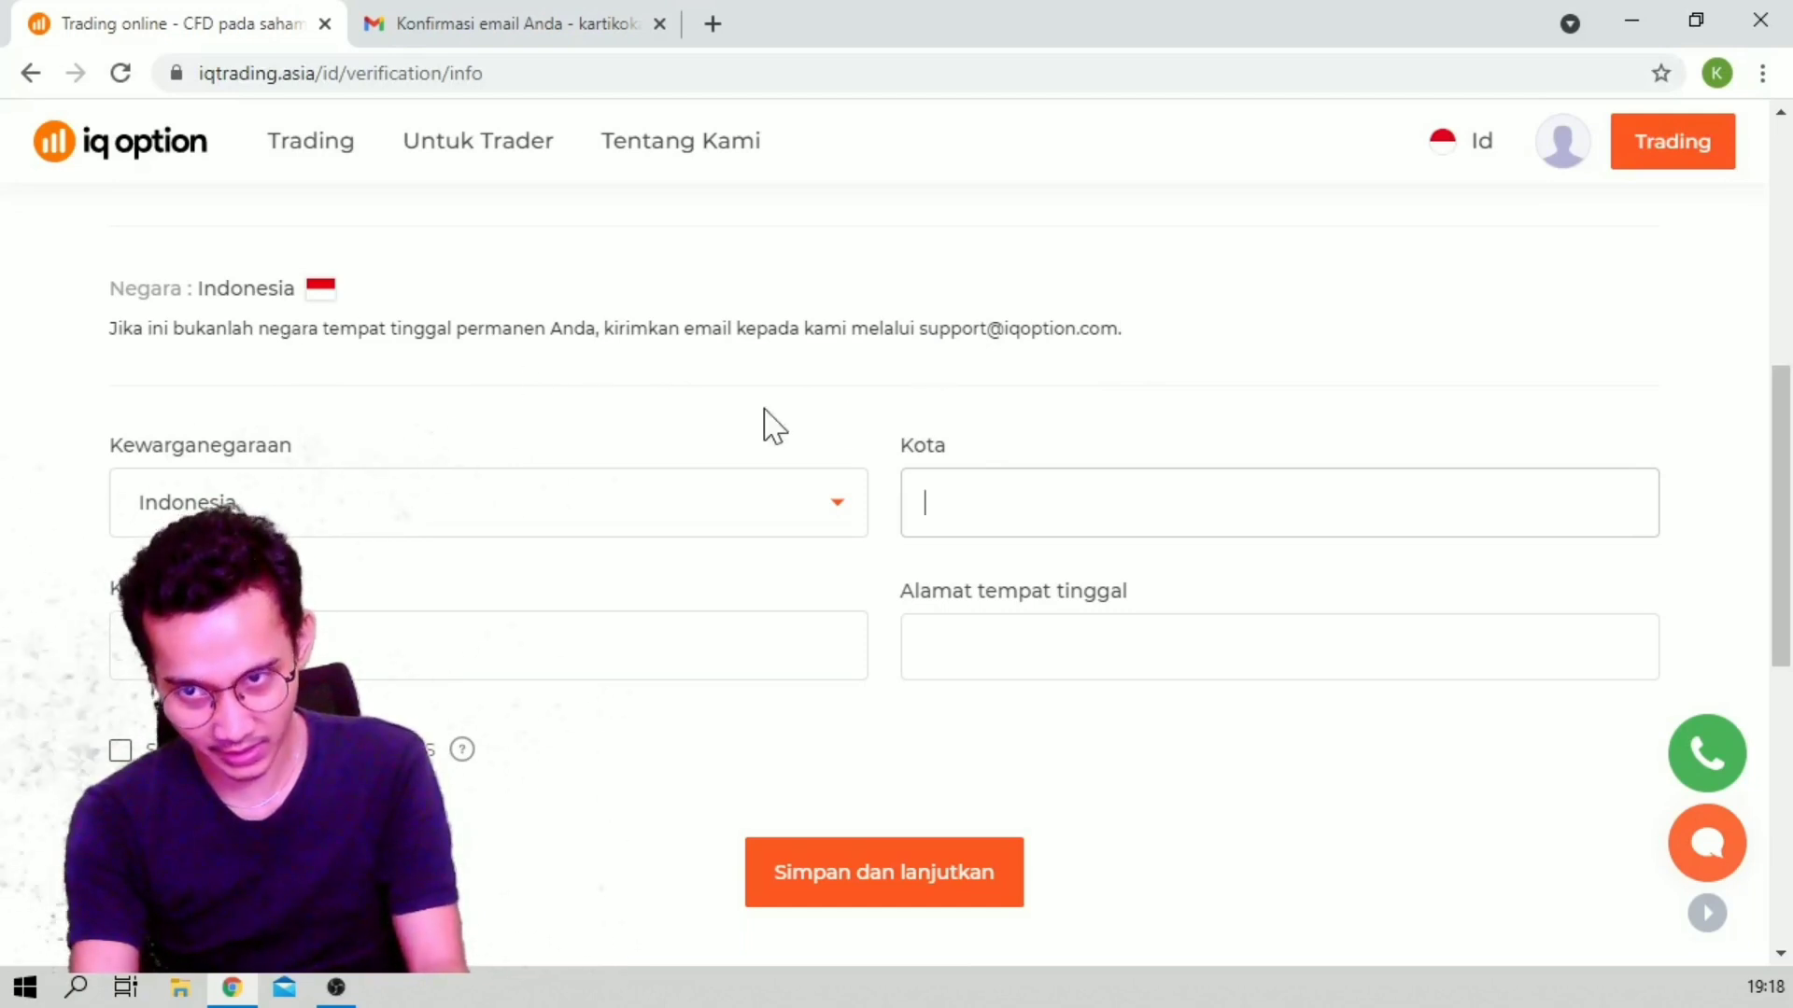
pyautogui.moveTo(921, 327); pyautogui.dragTo(1179, 341)
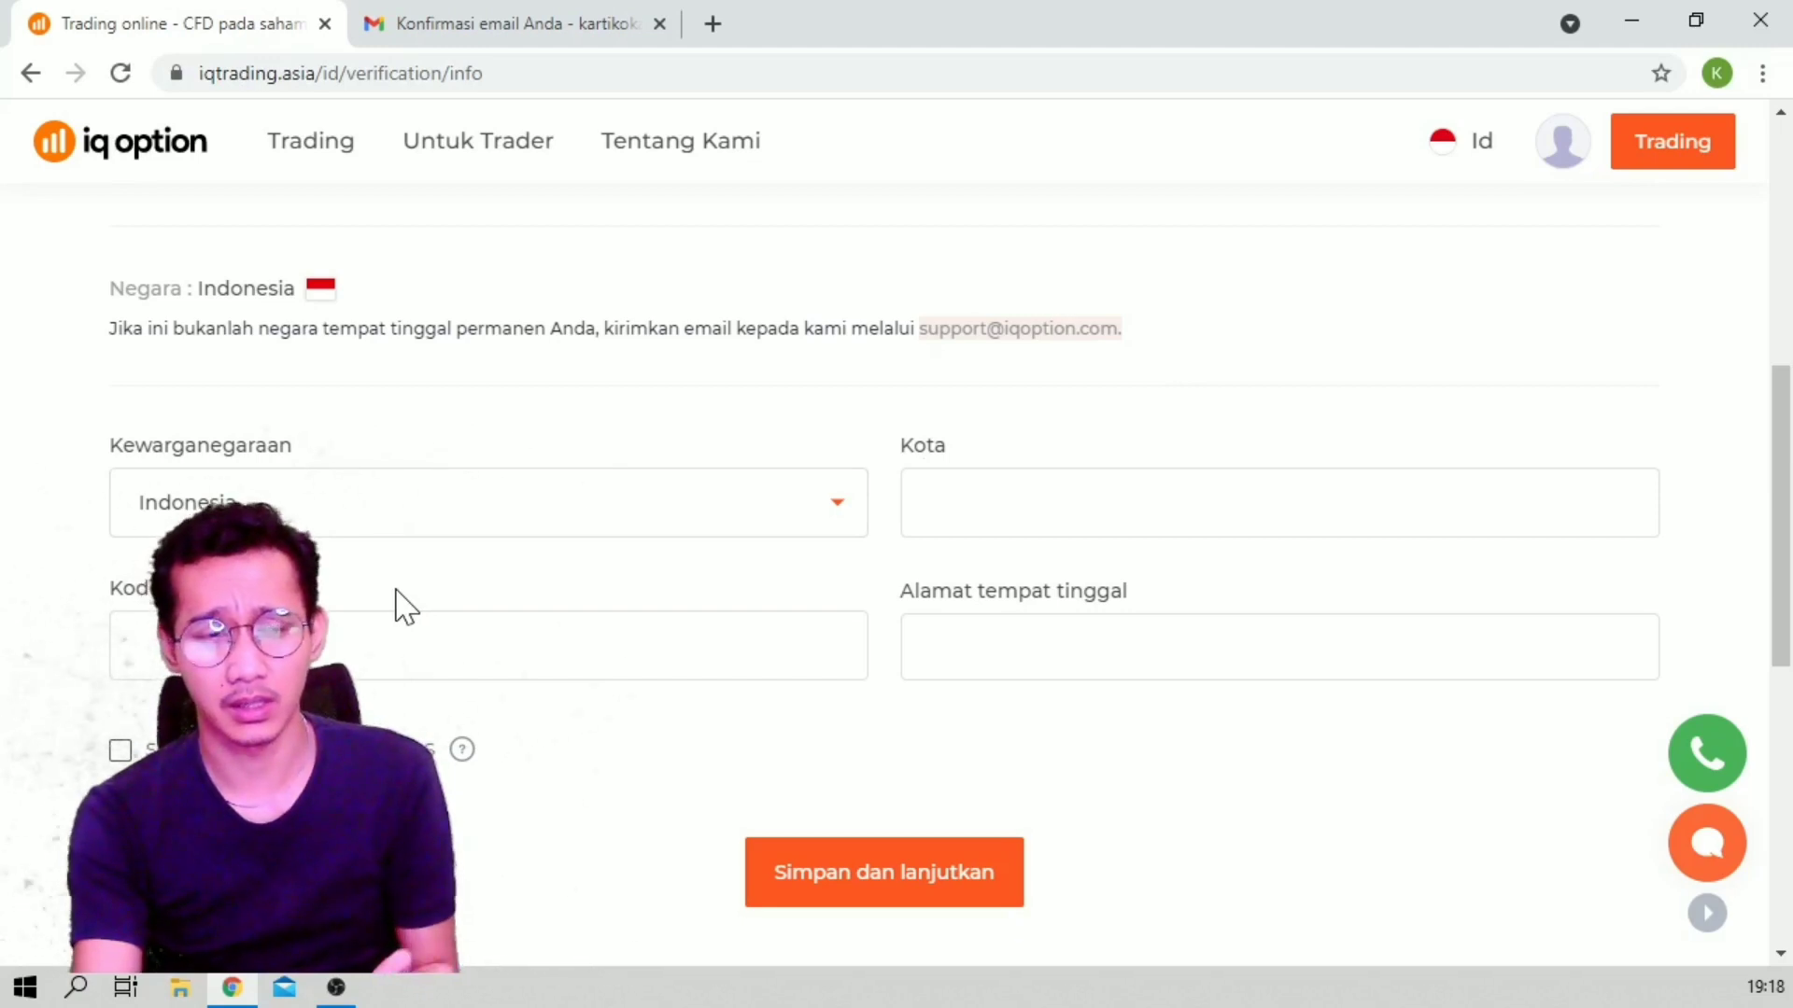
# Fill in the city, postal code and home address, then save with Simpan dan lanjutkan
pyautogui.click(924, 502)
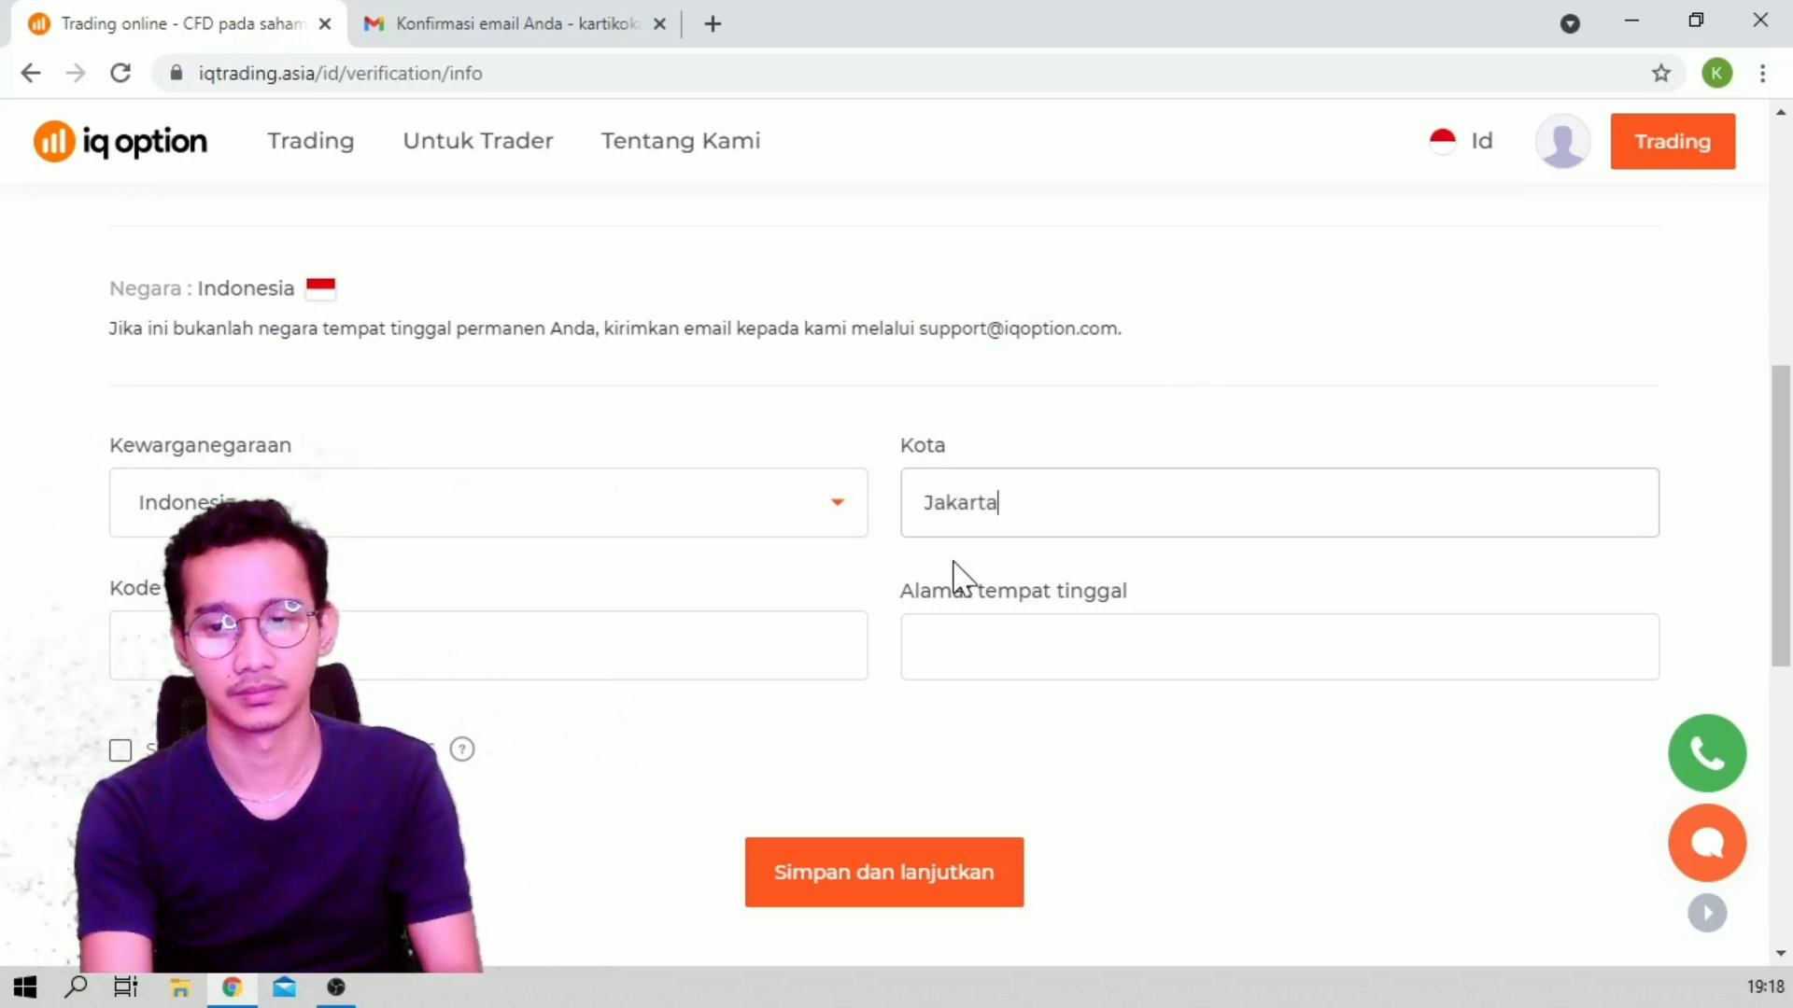
pyautogui.press('Tab')
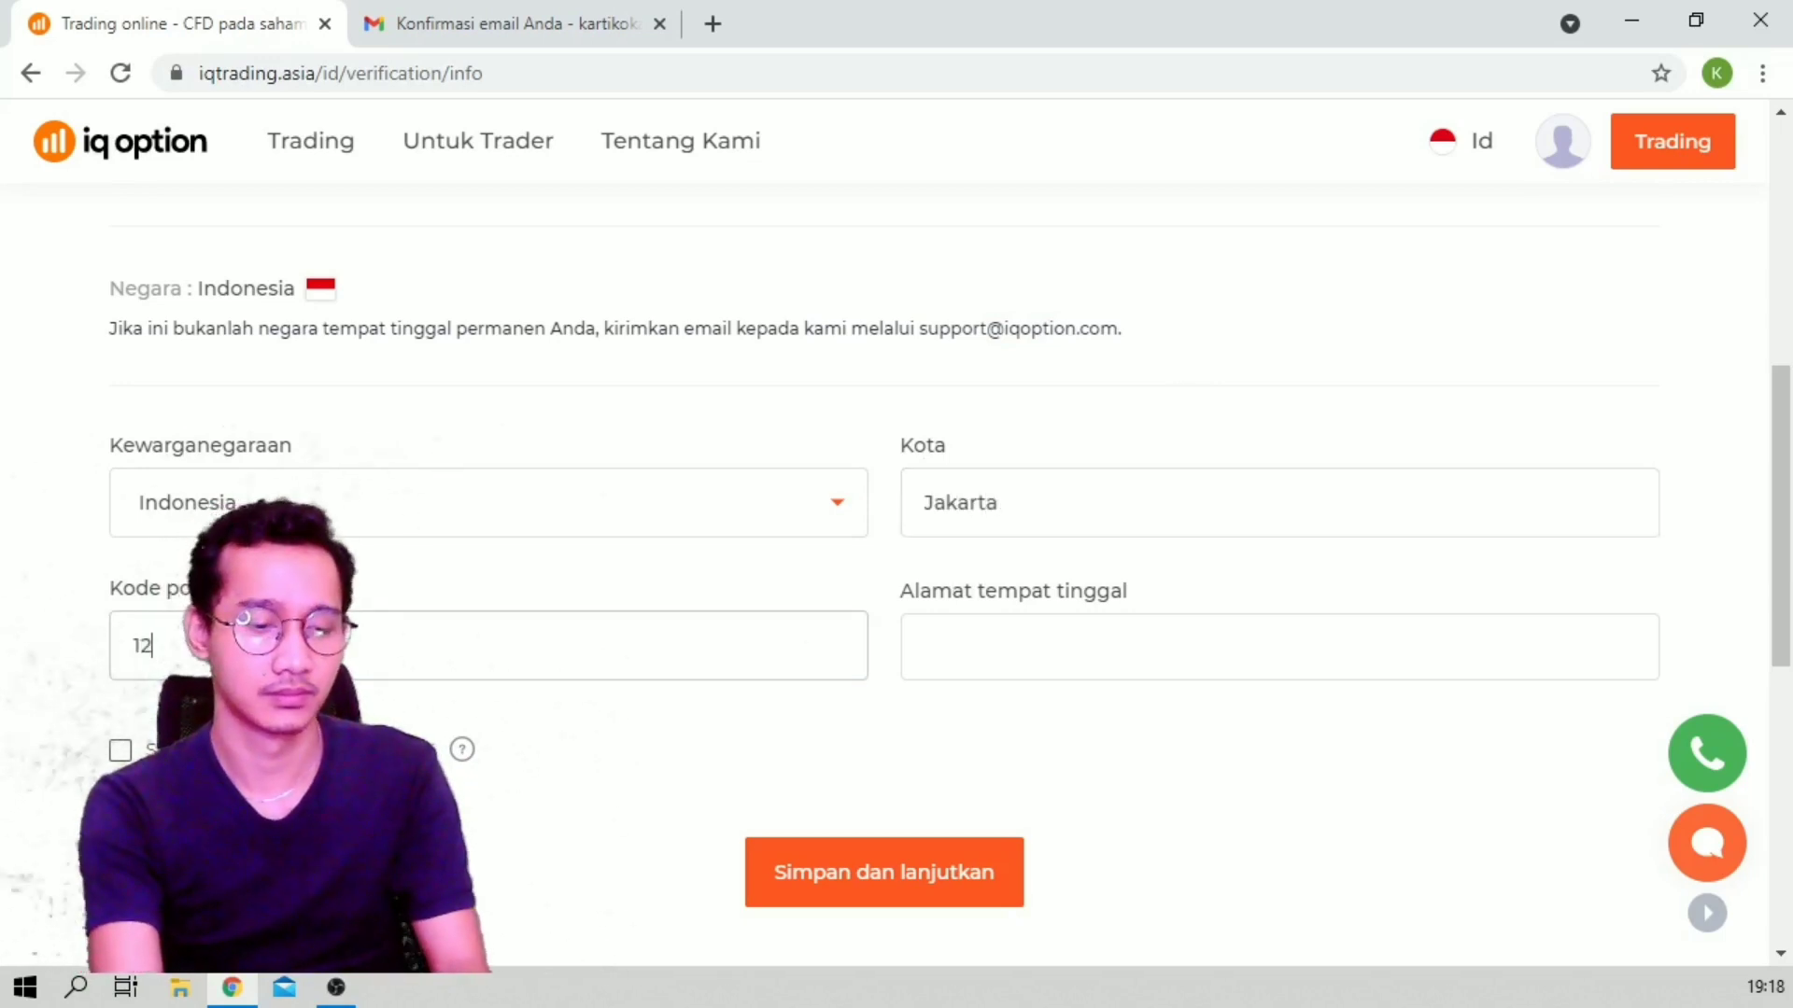
pyautogui.press('Tab')
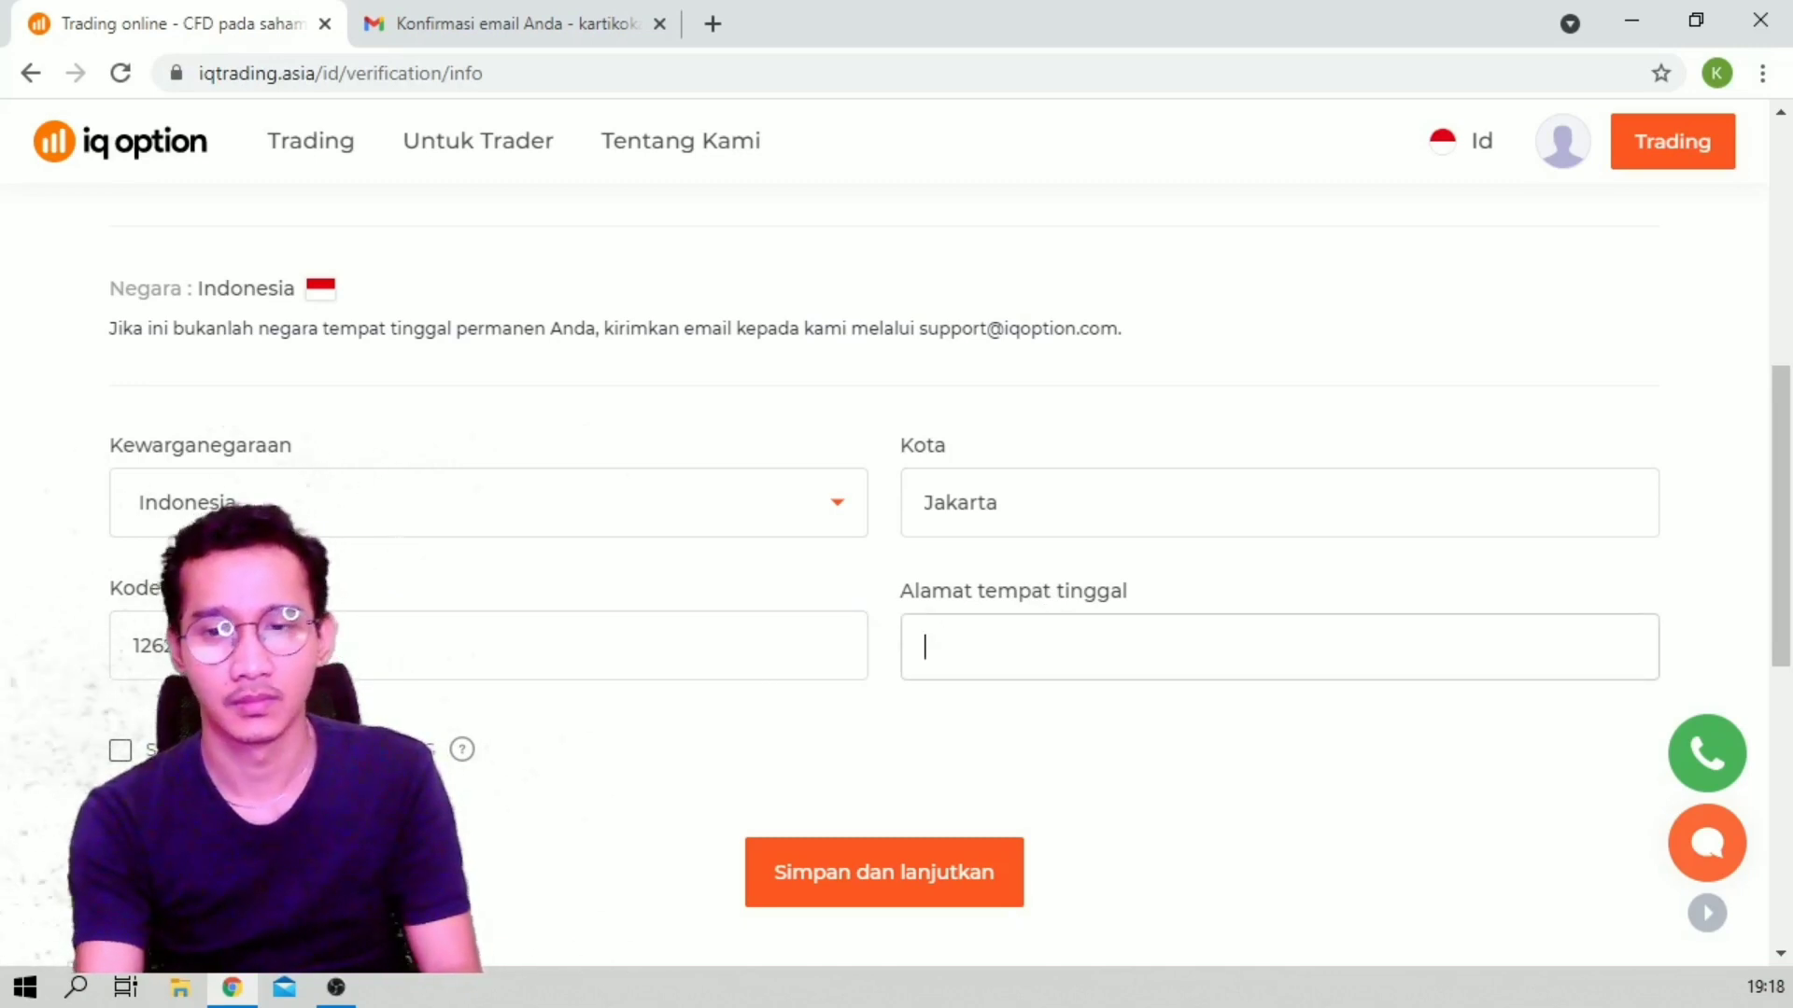
pyautogui.scroll(-3, 920, 620)
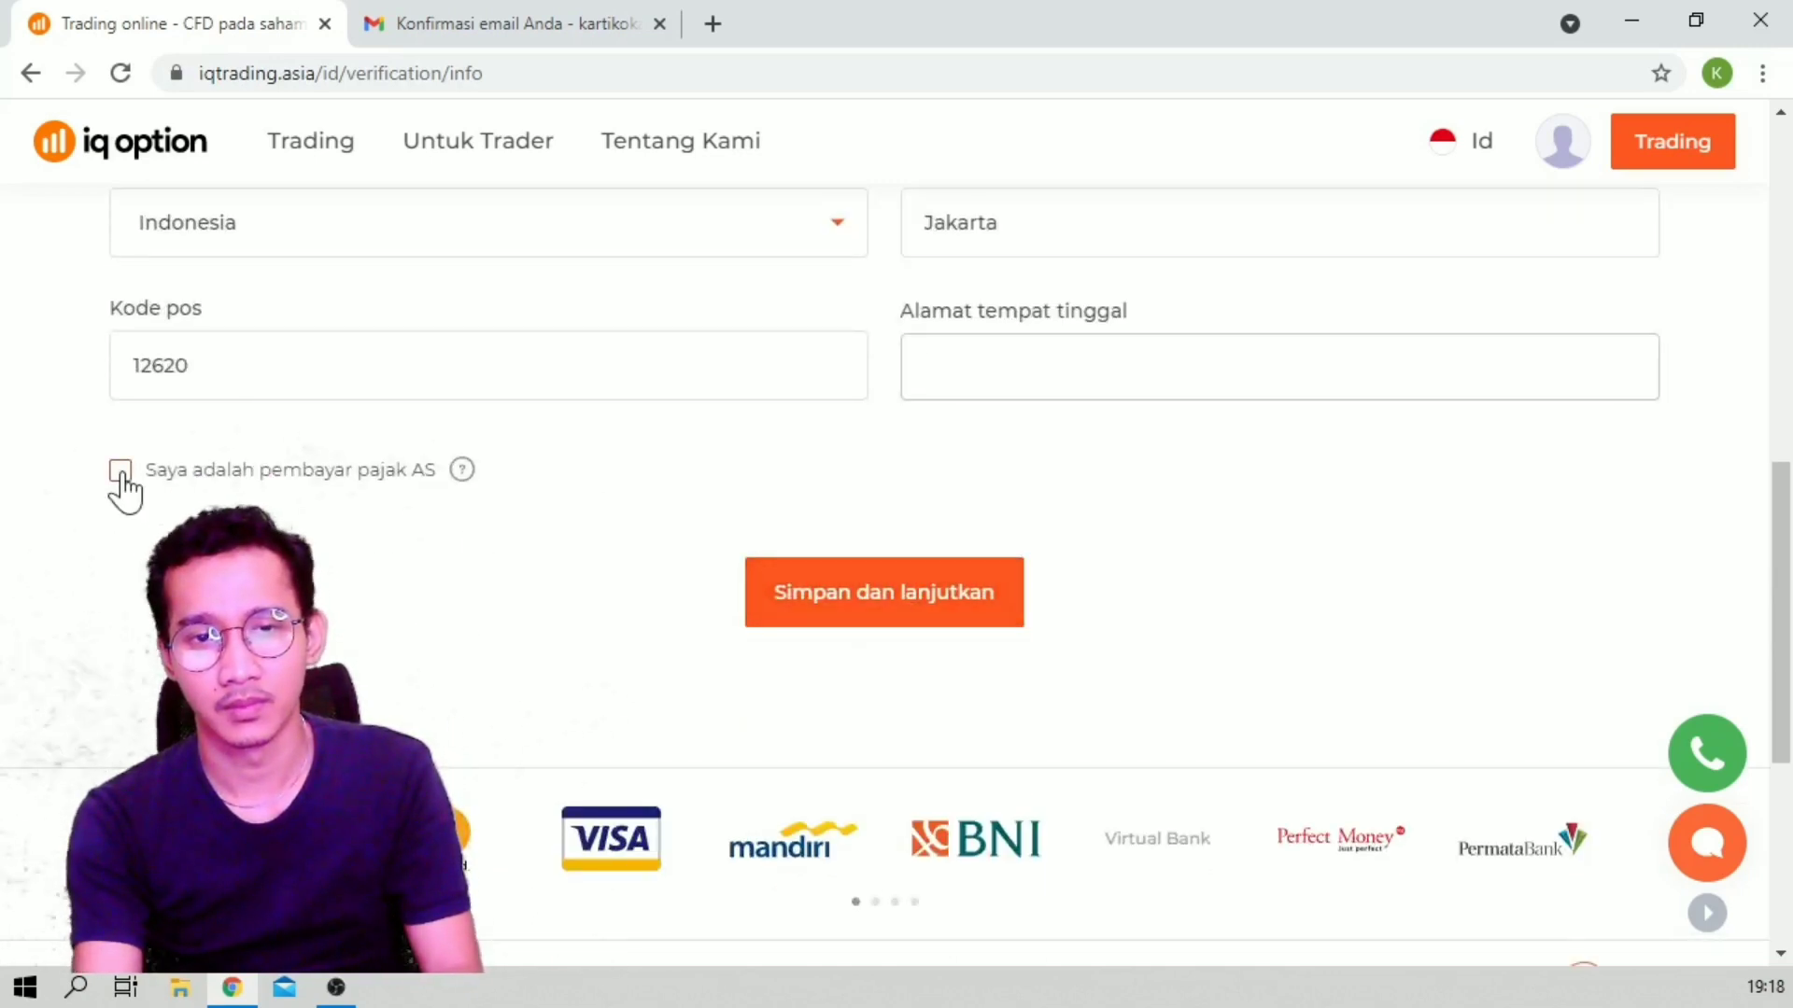
pyautogui.scroll(2, 881, 709)
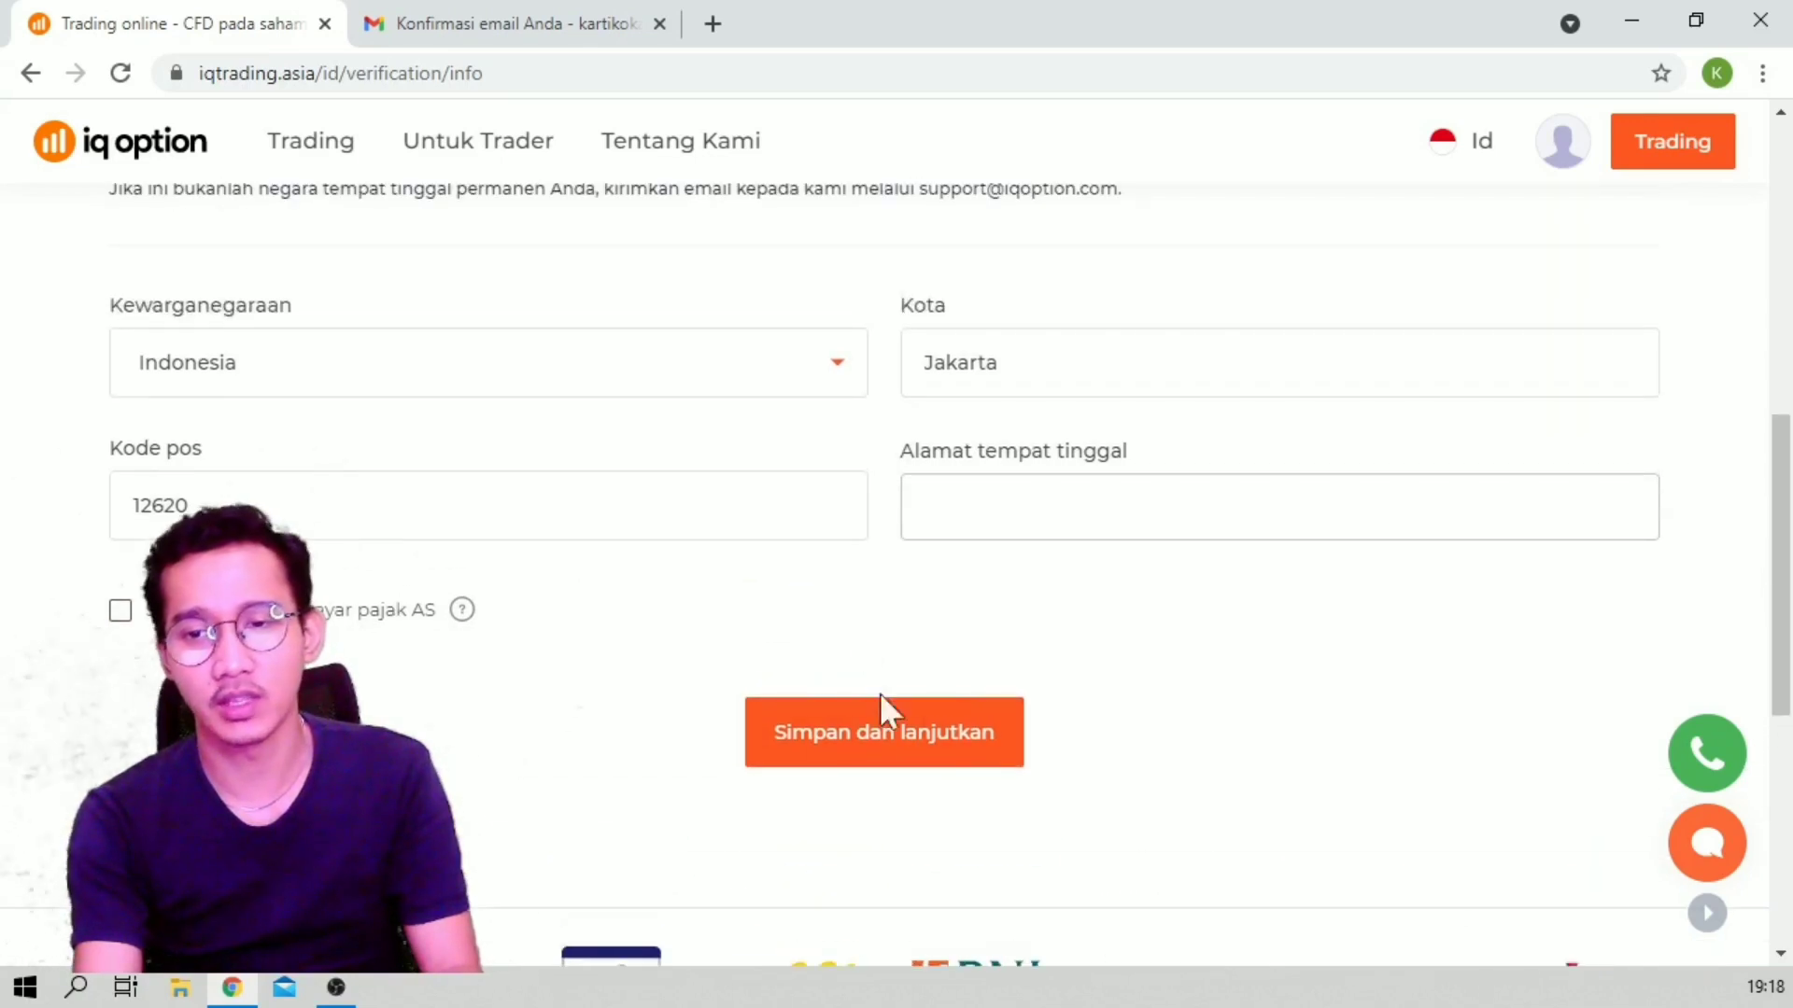
pyautogui.click(881, 709)
pyautogui.click(1123, 707)
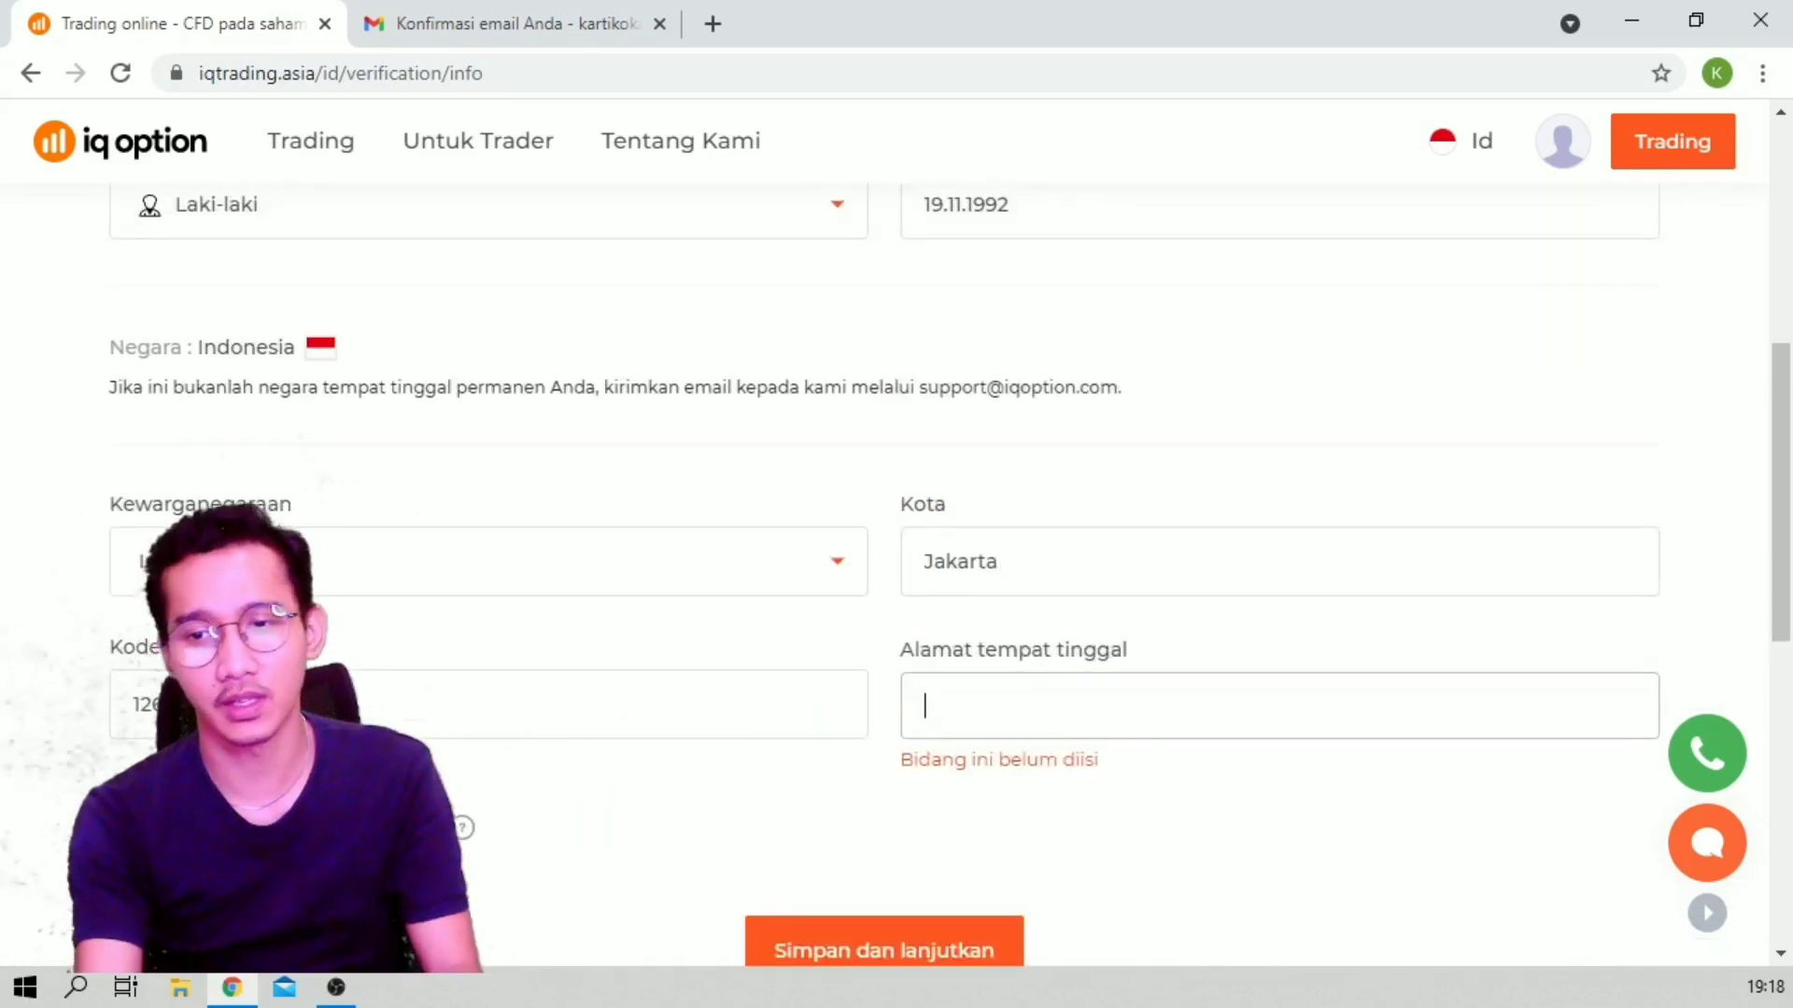
pyautogui.write('Jakart')
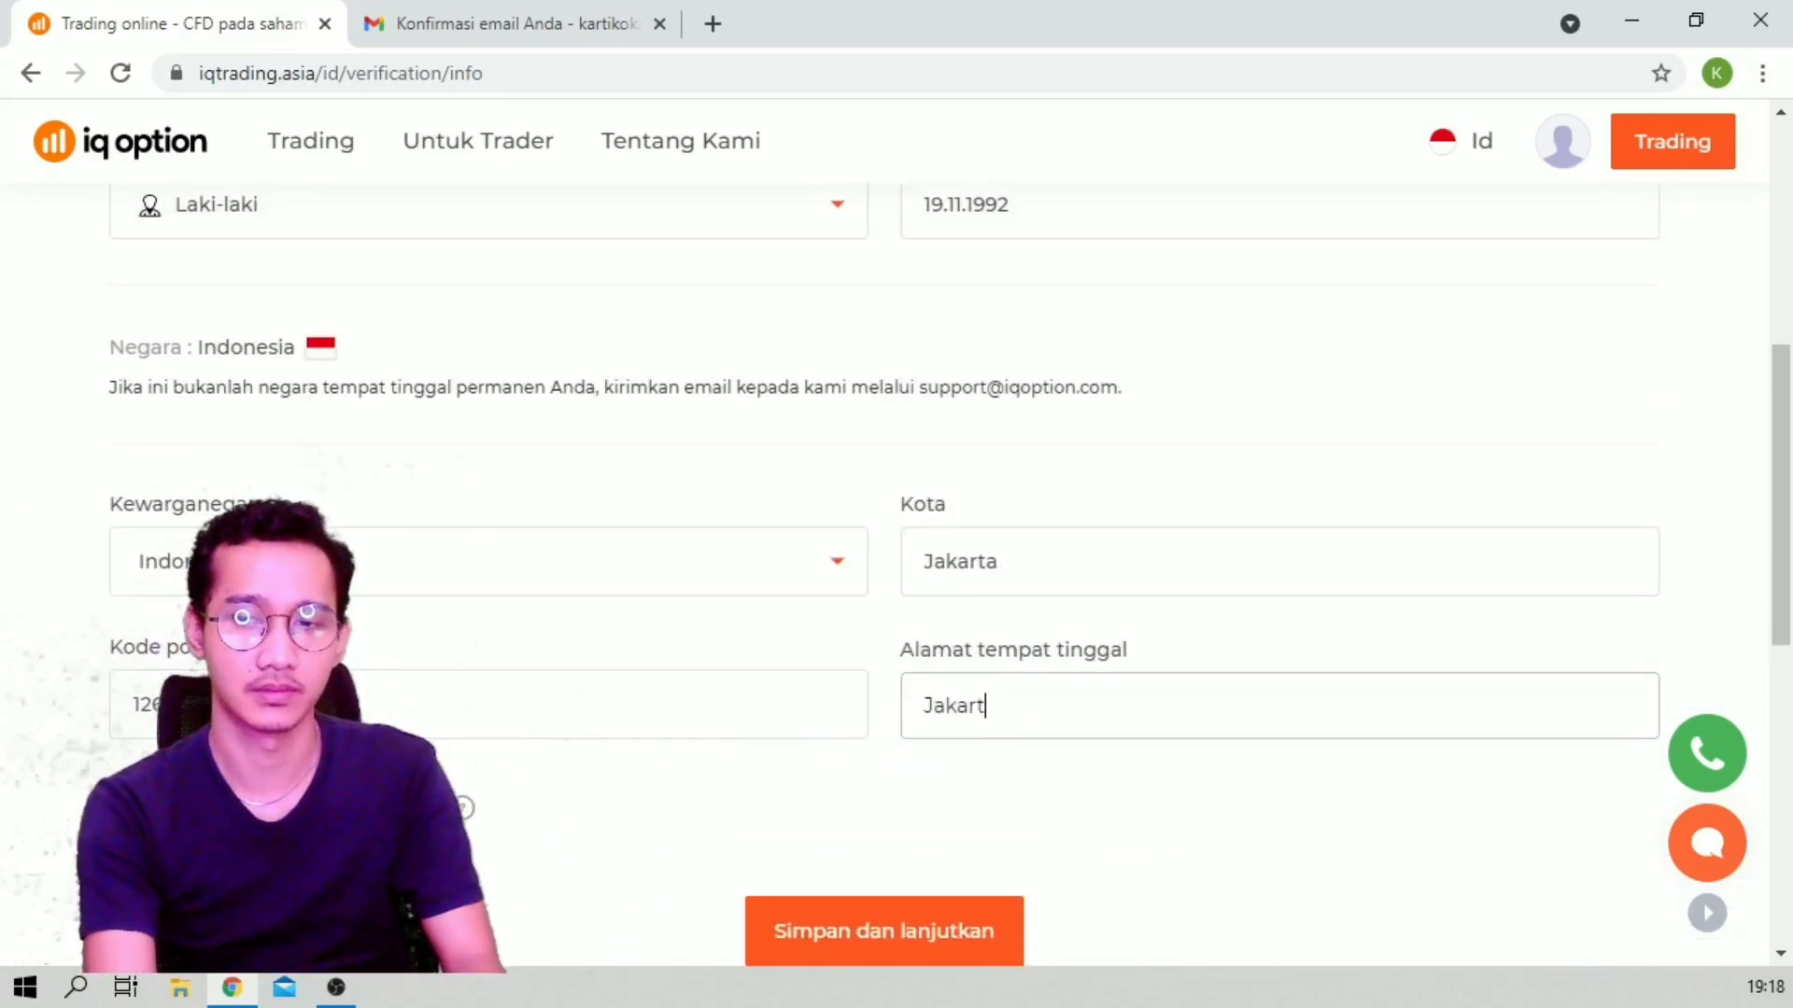
pyautogui.write('a')
pyautogui.scroll(-3, 933, 709)
pyautogui.click(916, 669)
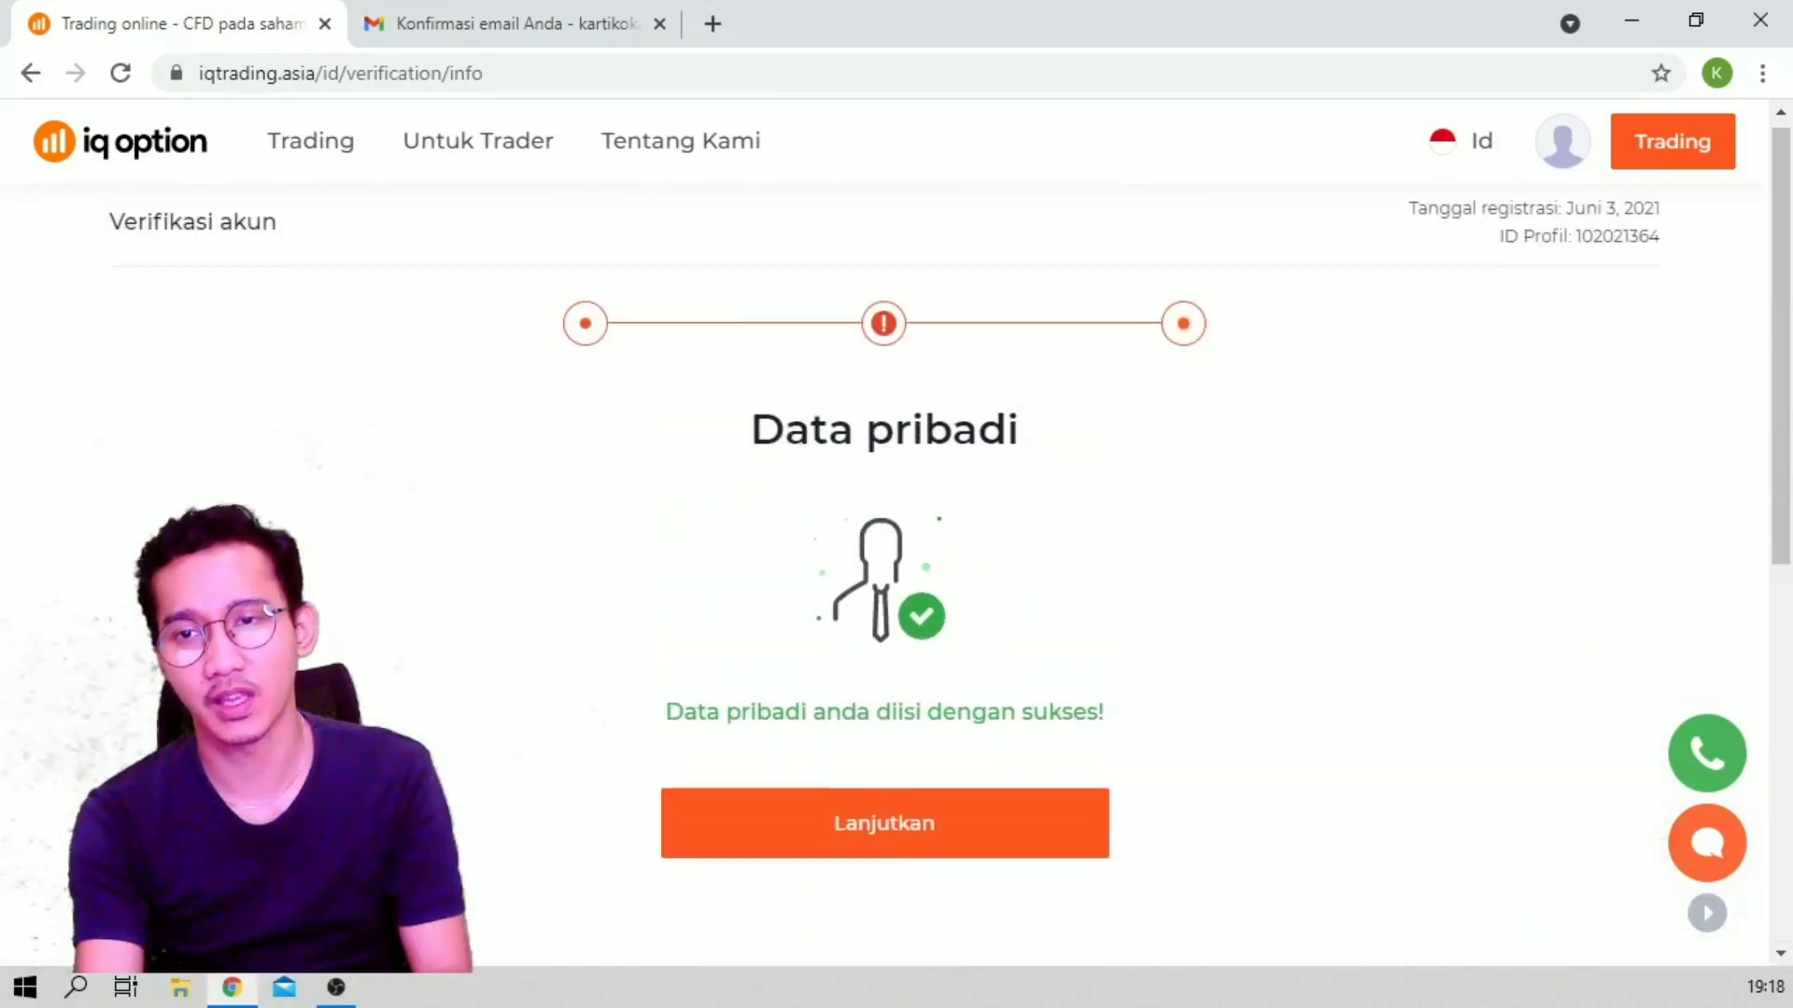
# Continue past the success message to the submission confirmation page
pyautogui.moveTo(697, 723); pyautogui.dragTo(1021, 723)
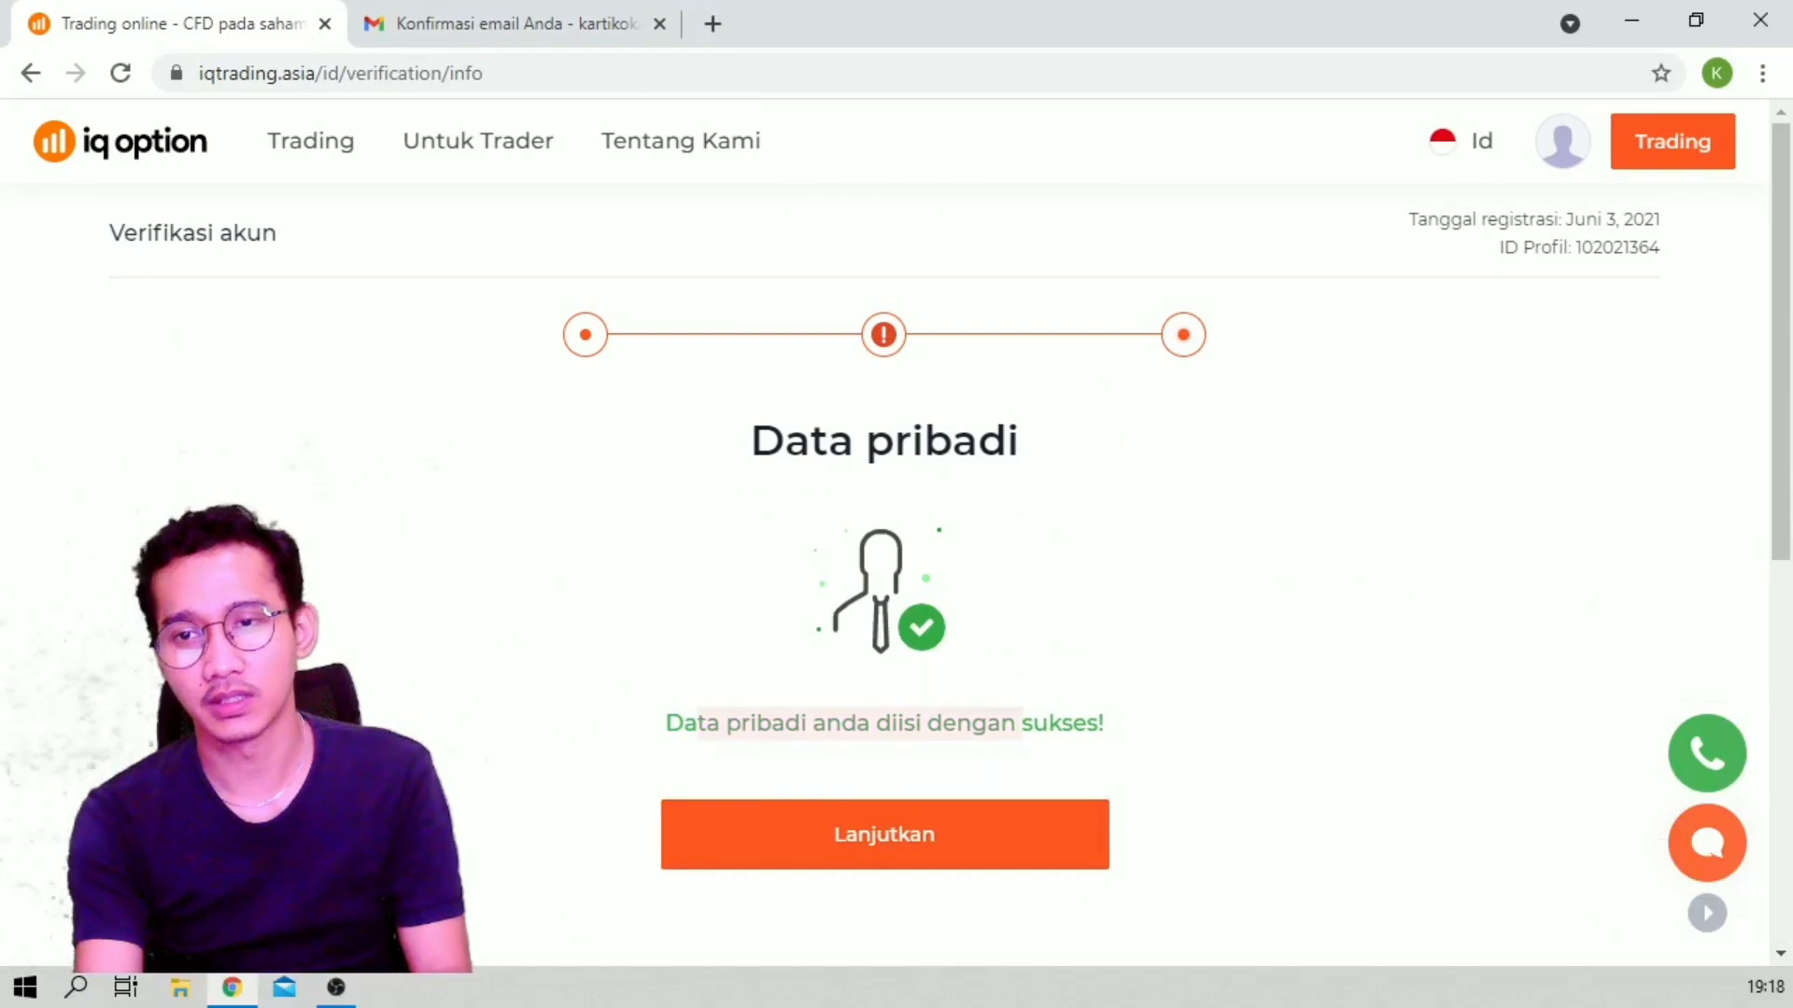
pyautogui.click(1075, 868)
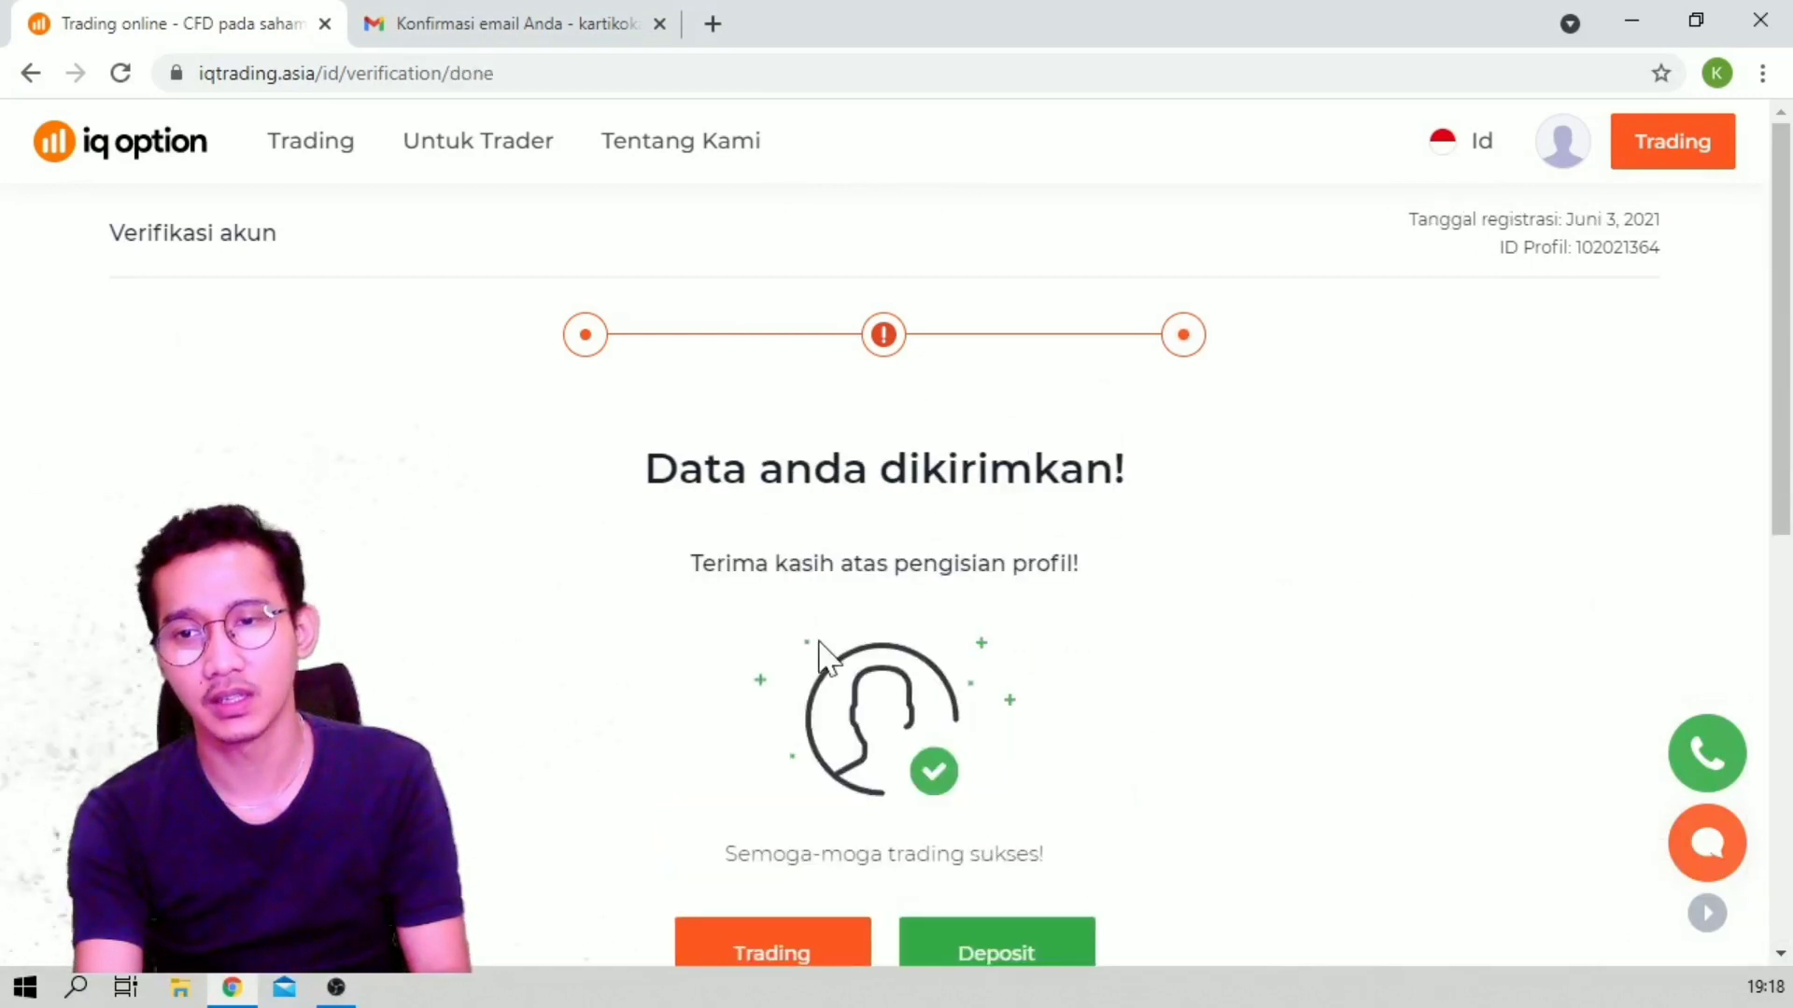
pyautogui.scroll(-4, 1084, 692)
pyautogui.scroll(3, 1100, 719)
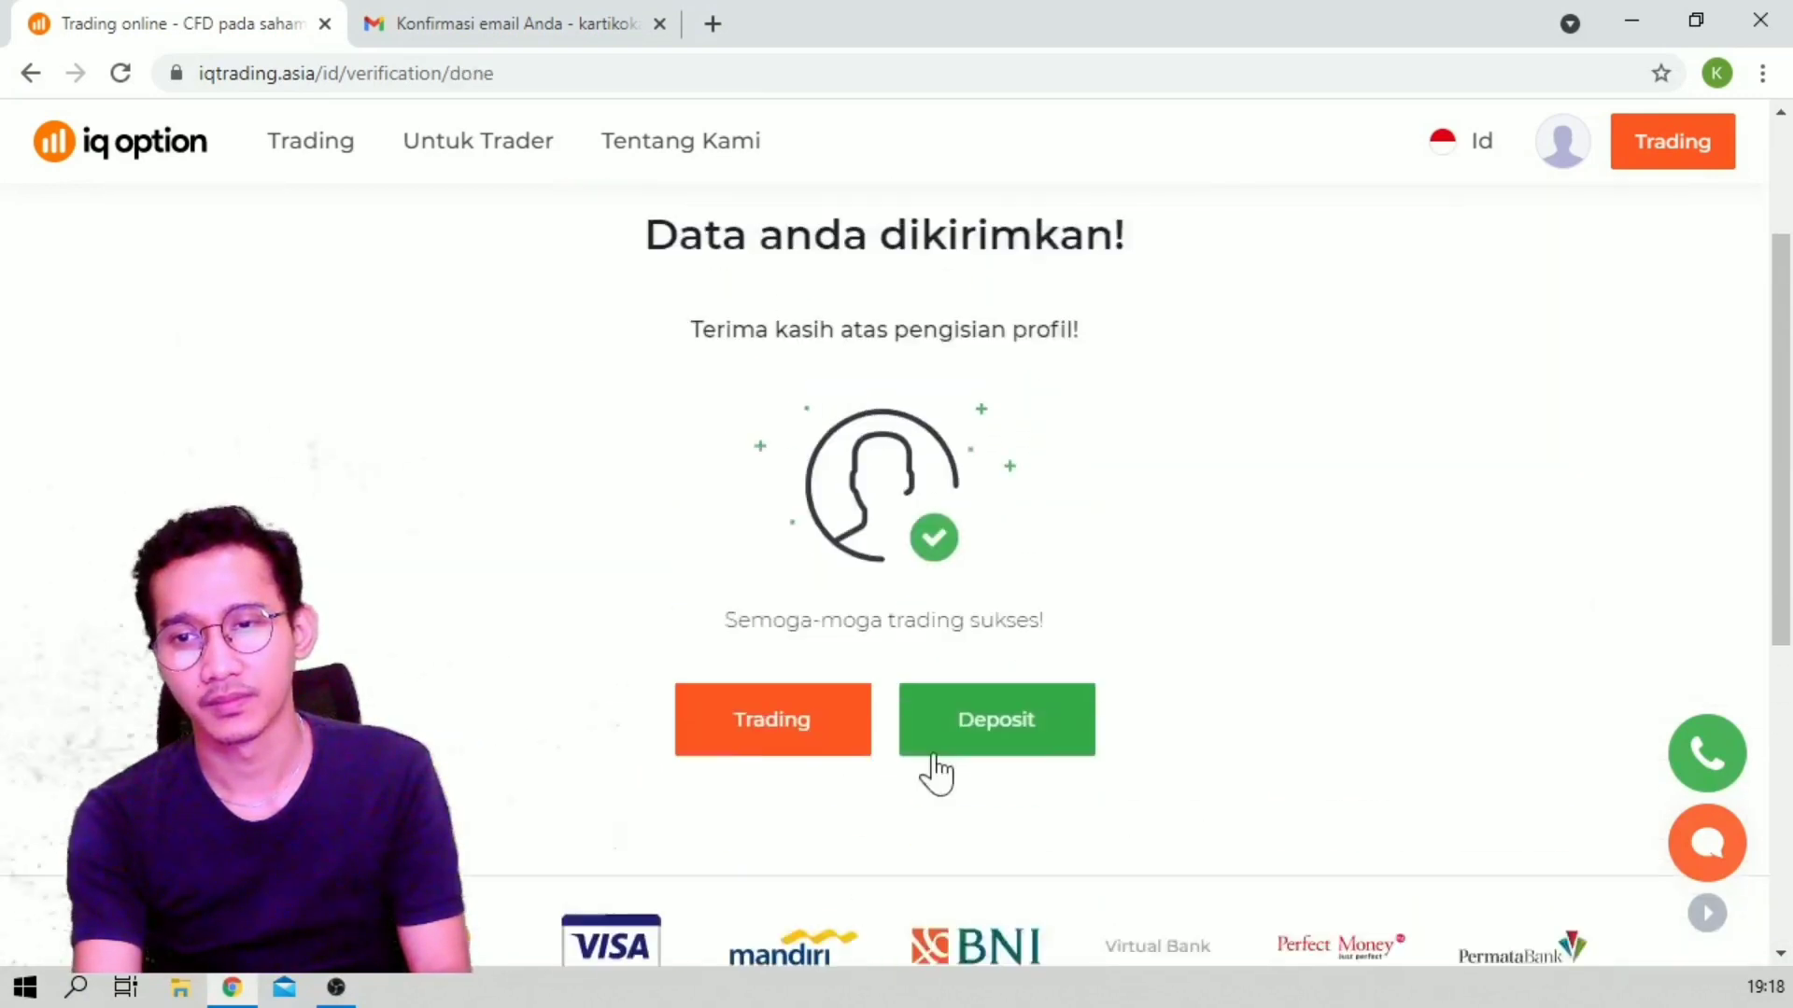
pyautogui.scroll(2, 805, 834)
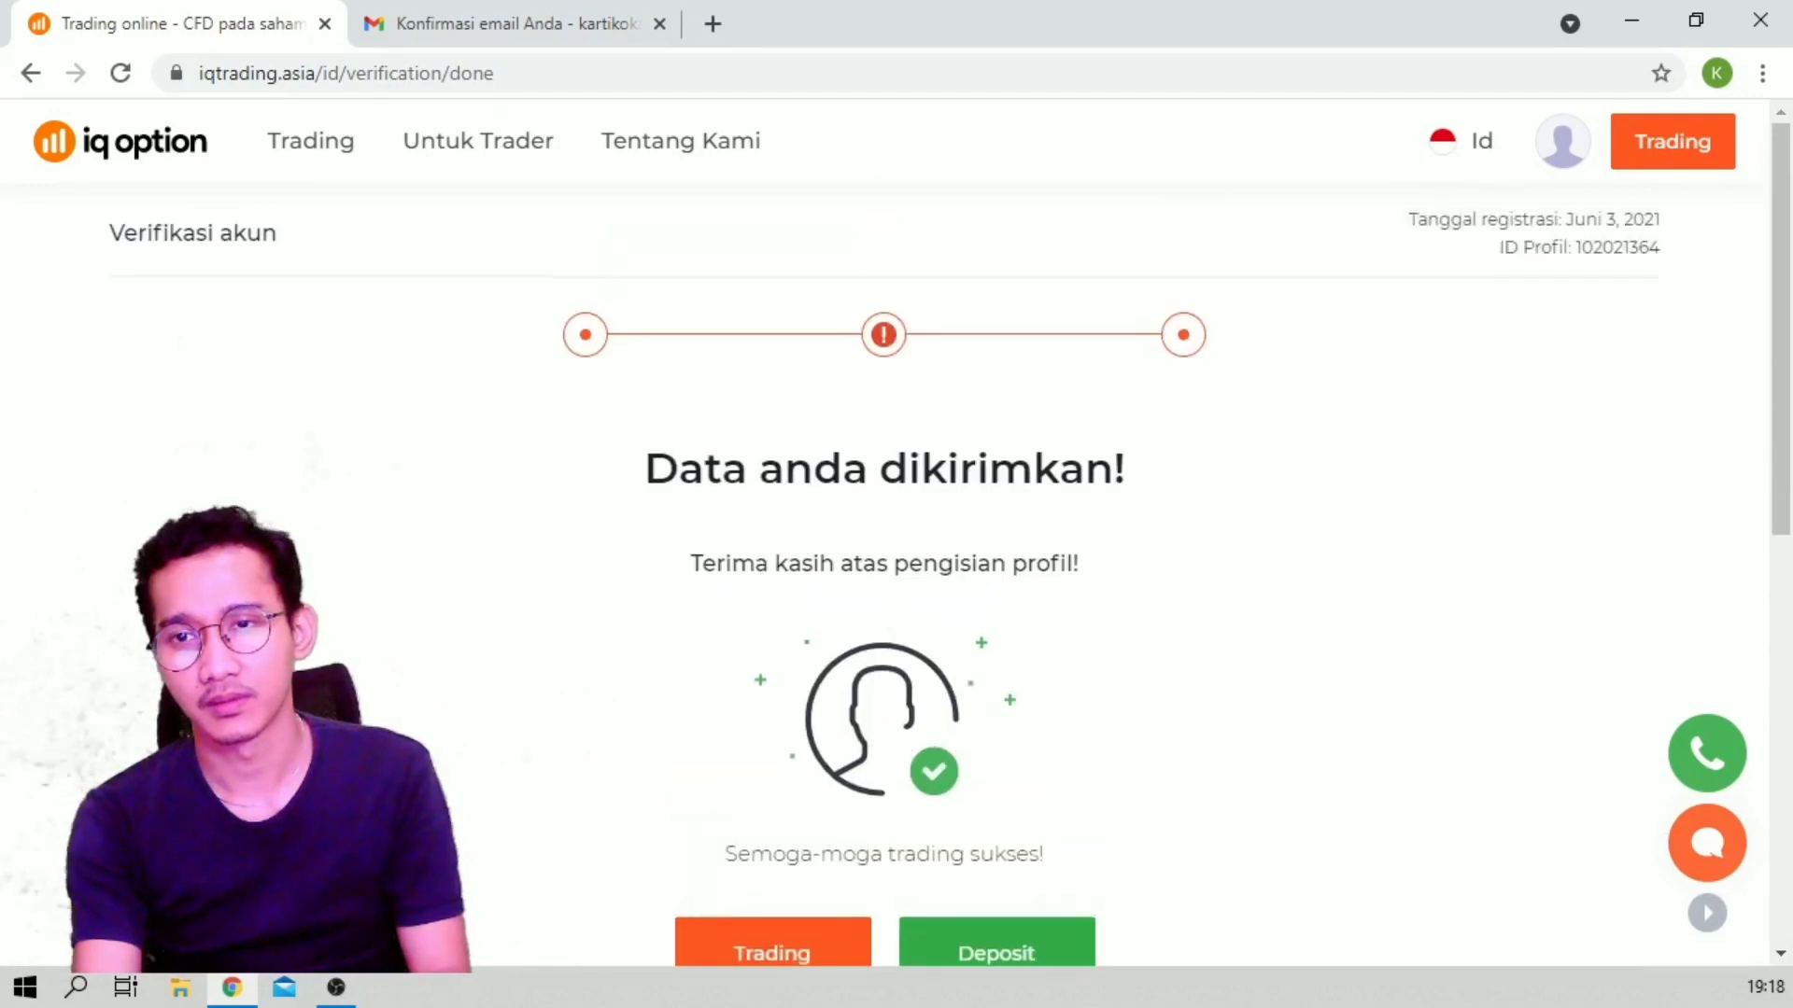
# Review the phone verification and e-mail confirmation steps of the profile
pyautogui.click(887, 340)
pyautogui.scroll(-4, 1021, 691)
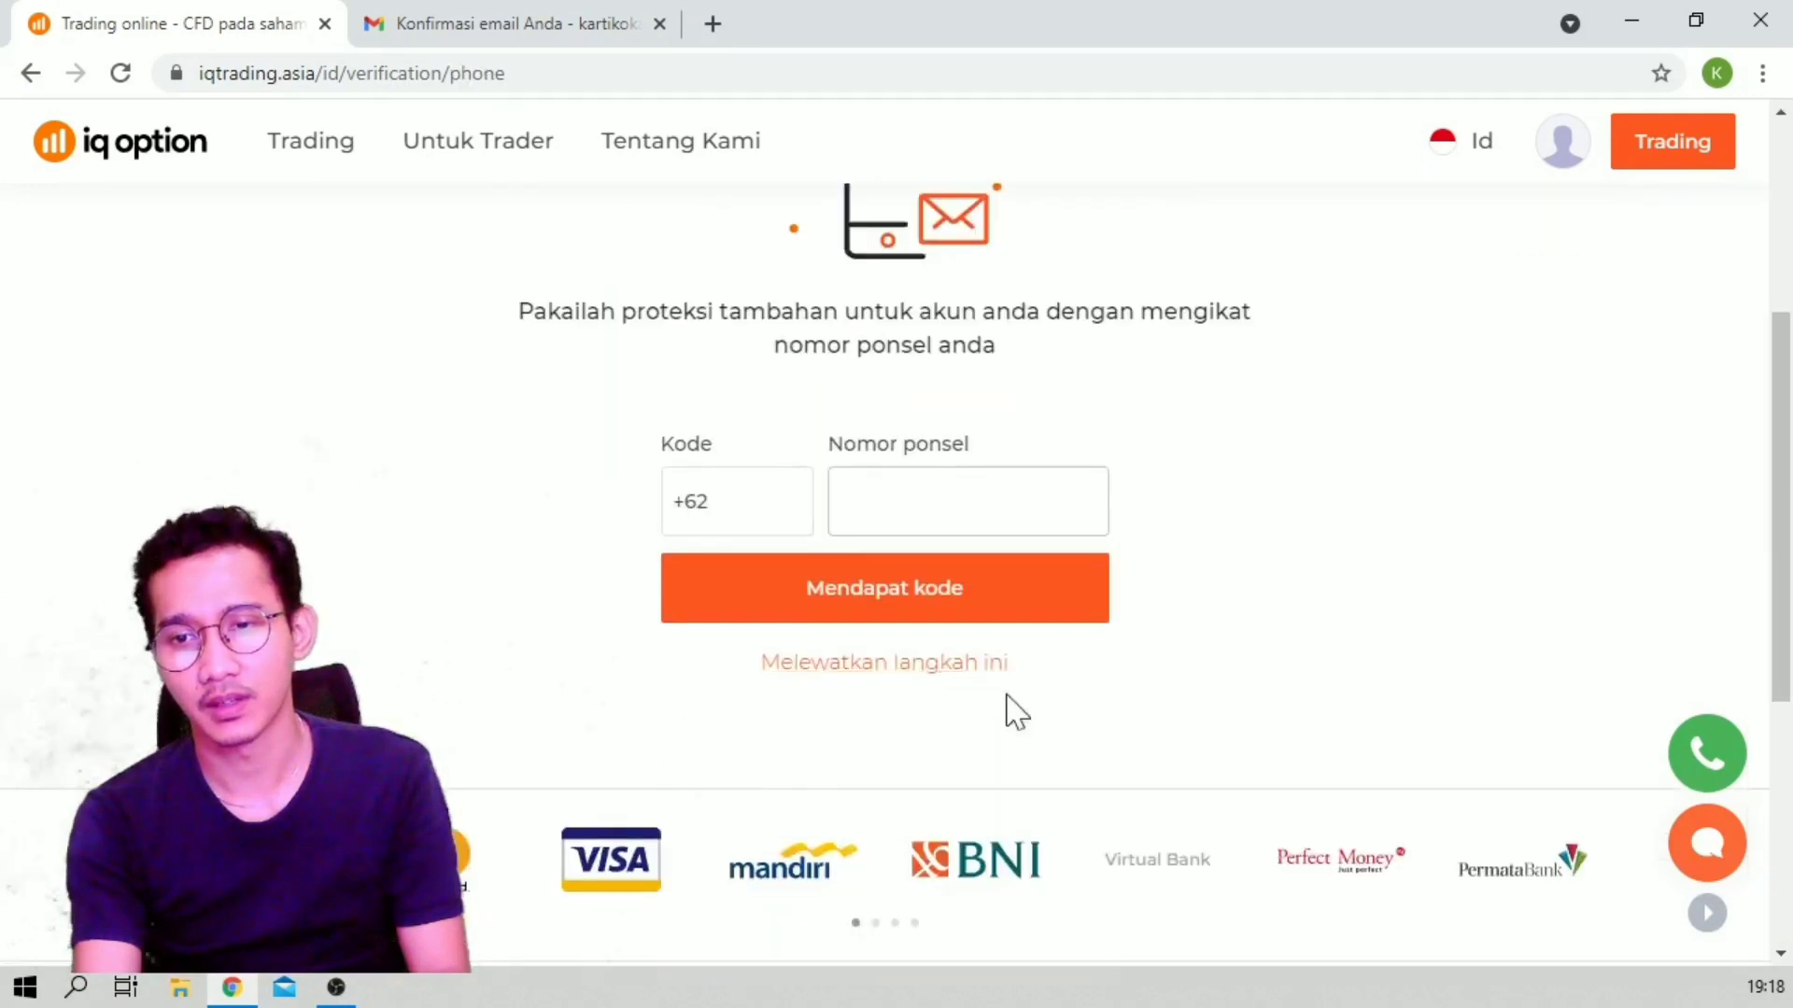
pyautogui.scroll(5, 1009, 712)
pyautogui.click(584, 338)
pyautogui.scroll(-3, 1046, 673)
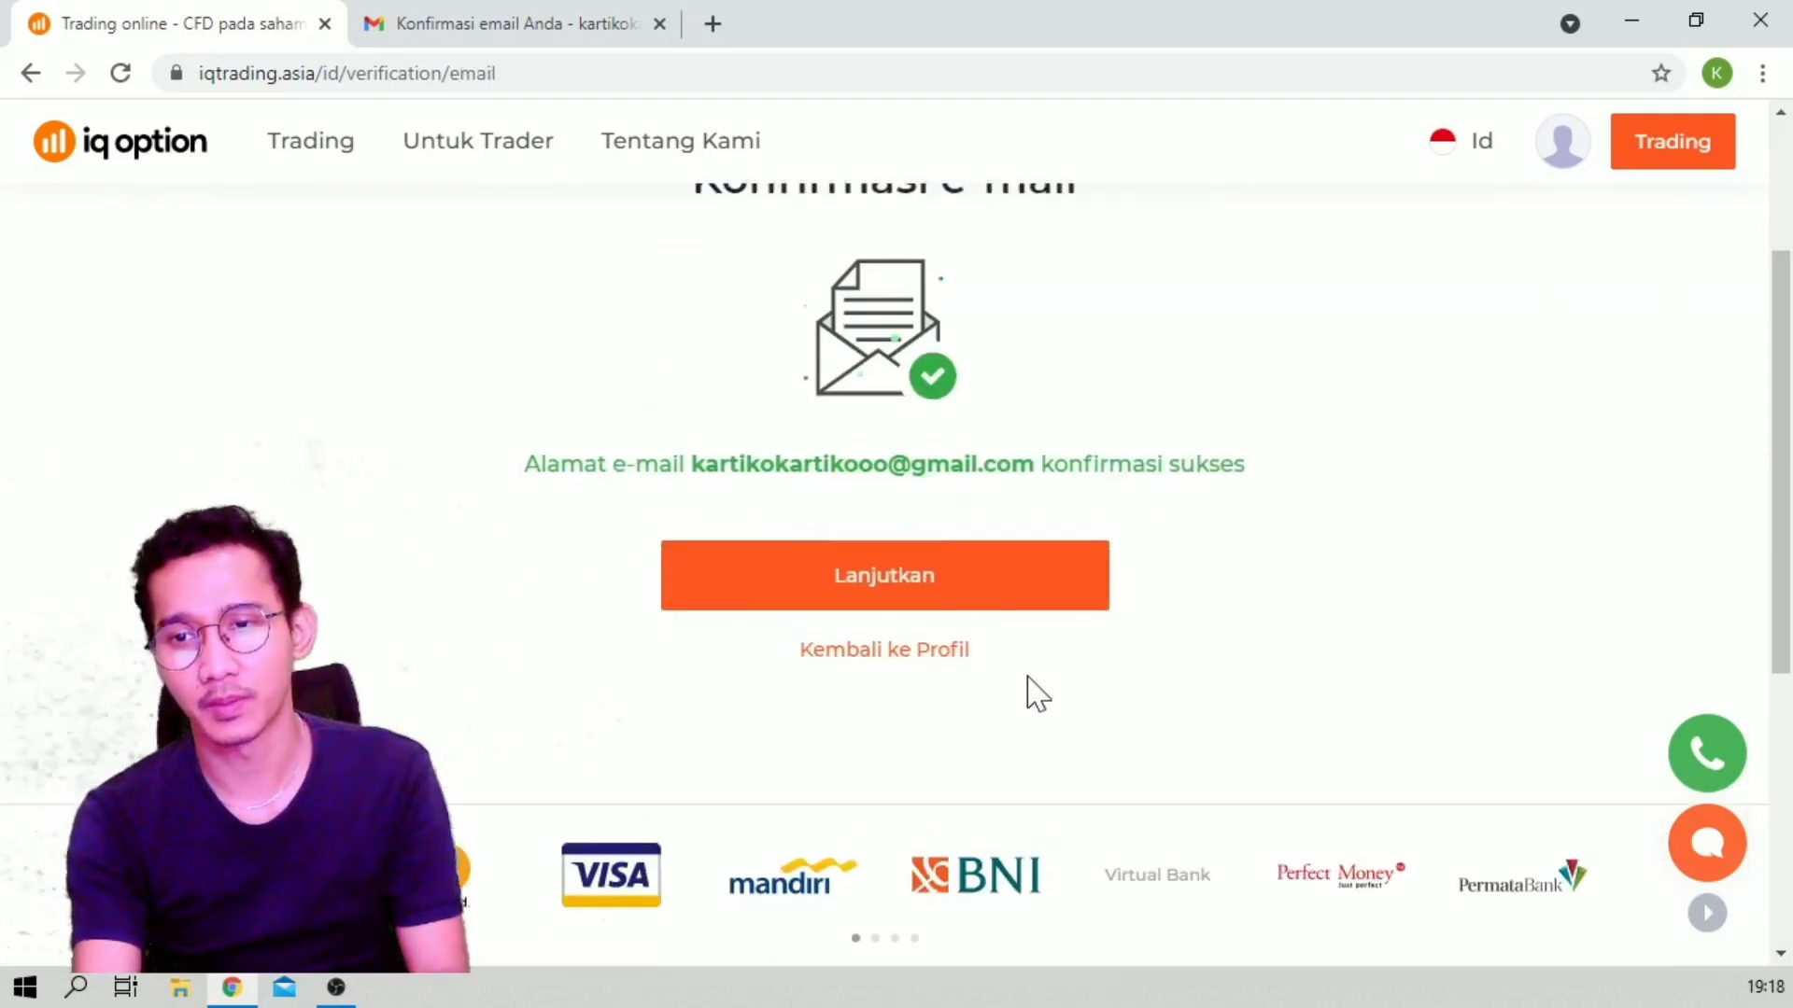
pyautogui.scroll(3, 1028, 692)
# Return to Data pribadi, continue to the 'Data anda dikirimkan!' page, then choose Trading
pyautogui.click(1178, 348)
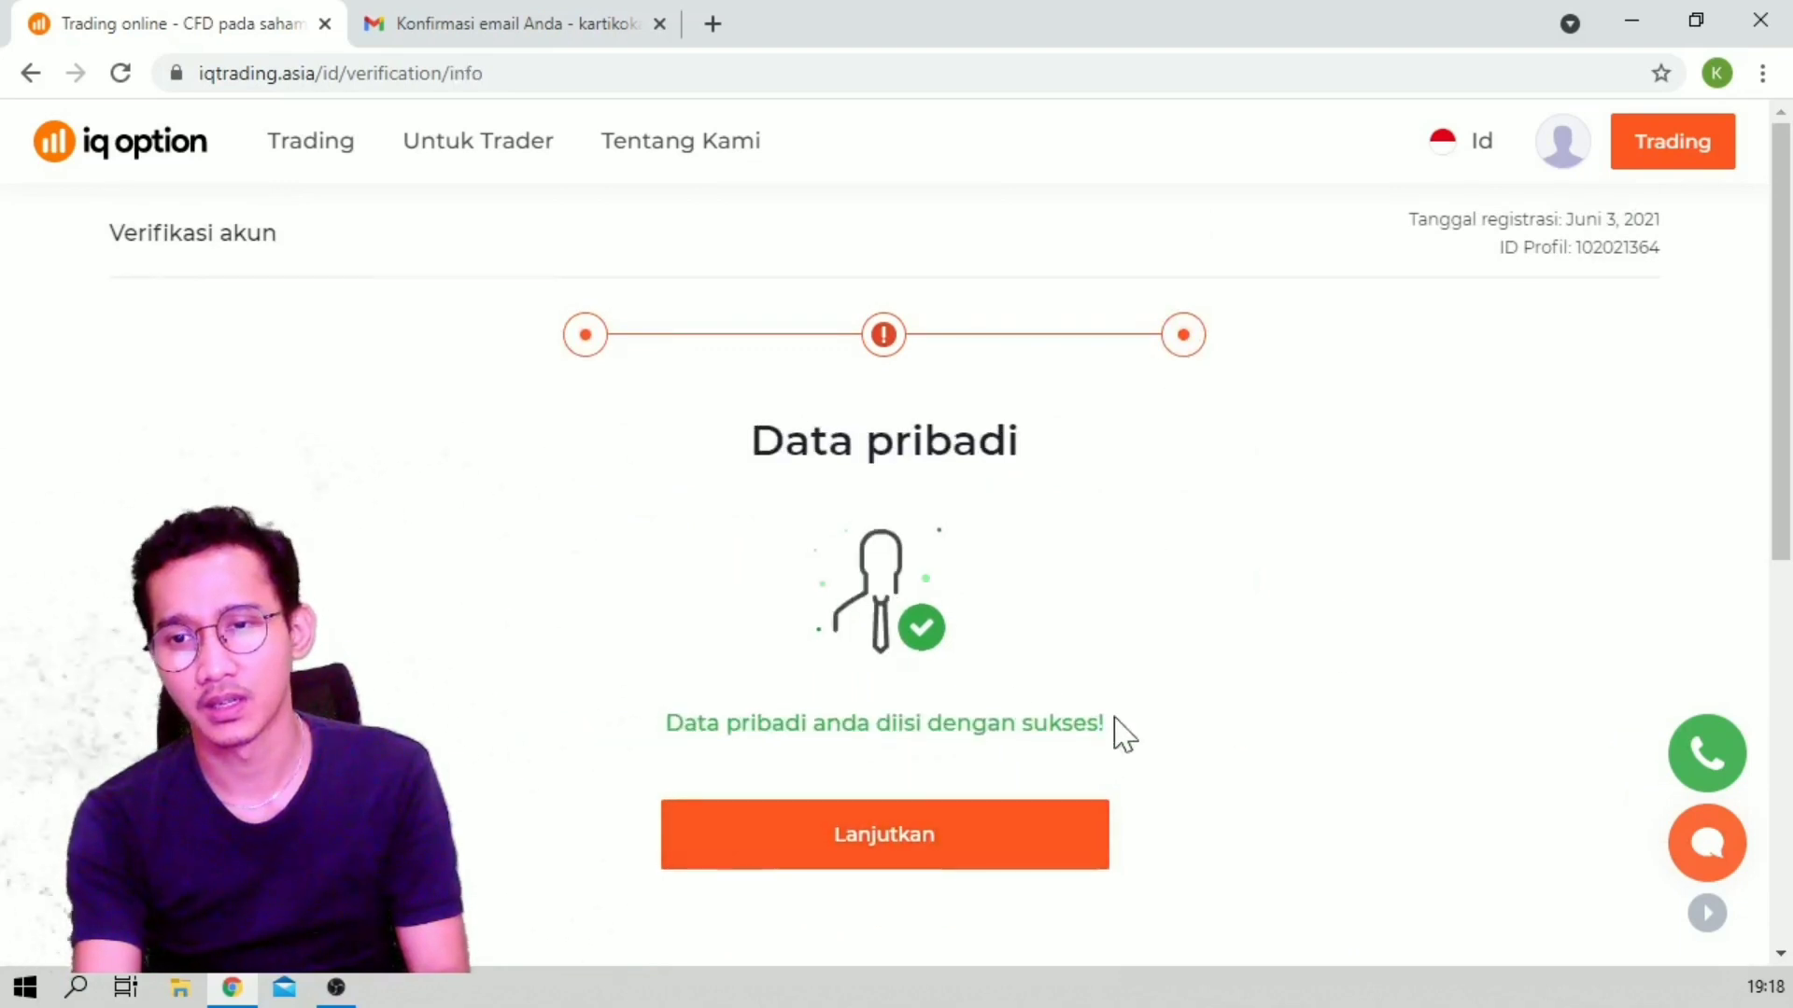
pyautogui.click(1007, 839)
pyautogui.scroll(-3, 924, 752)
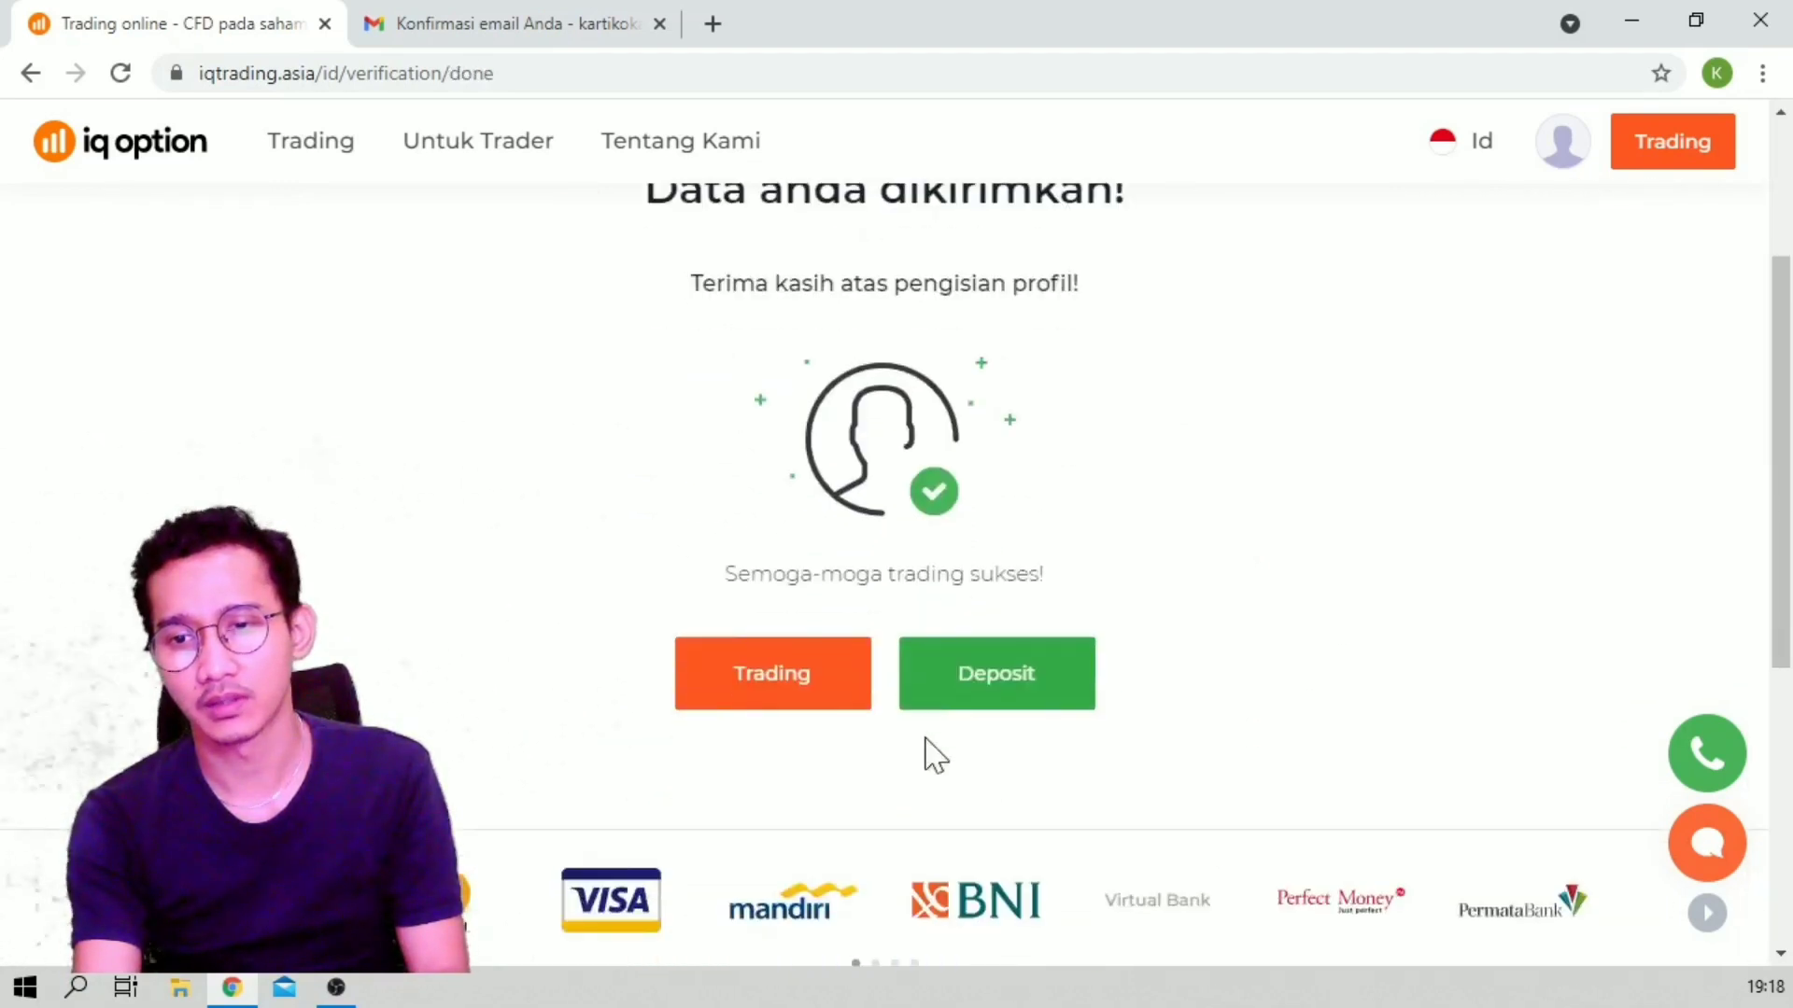
pyautogui.click(837, 700)
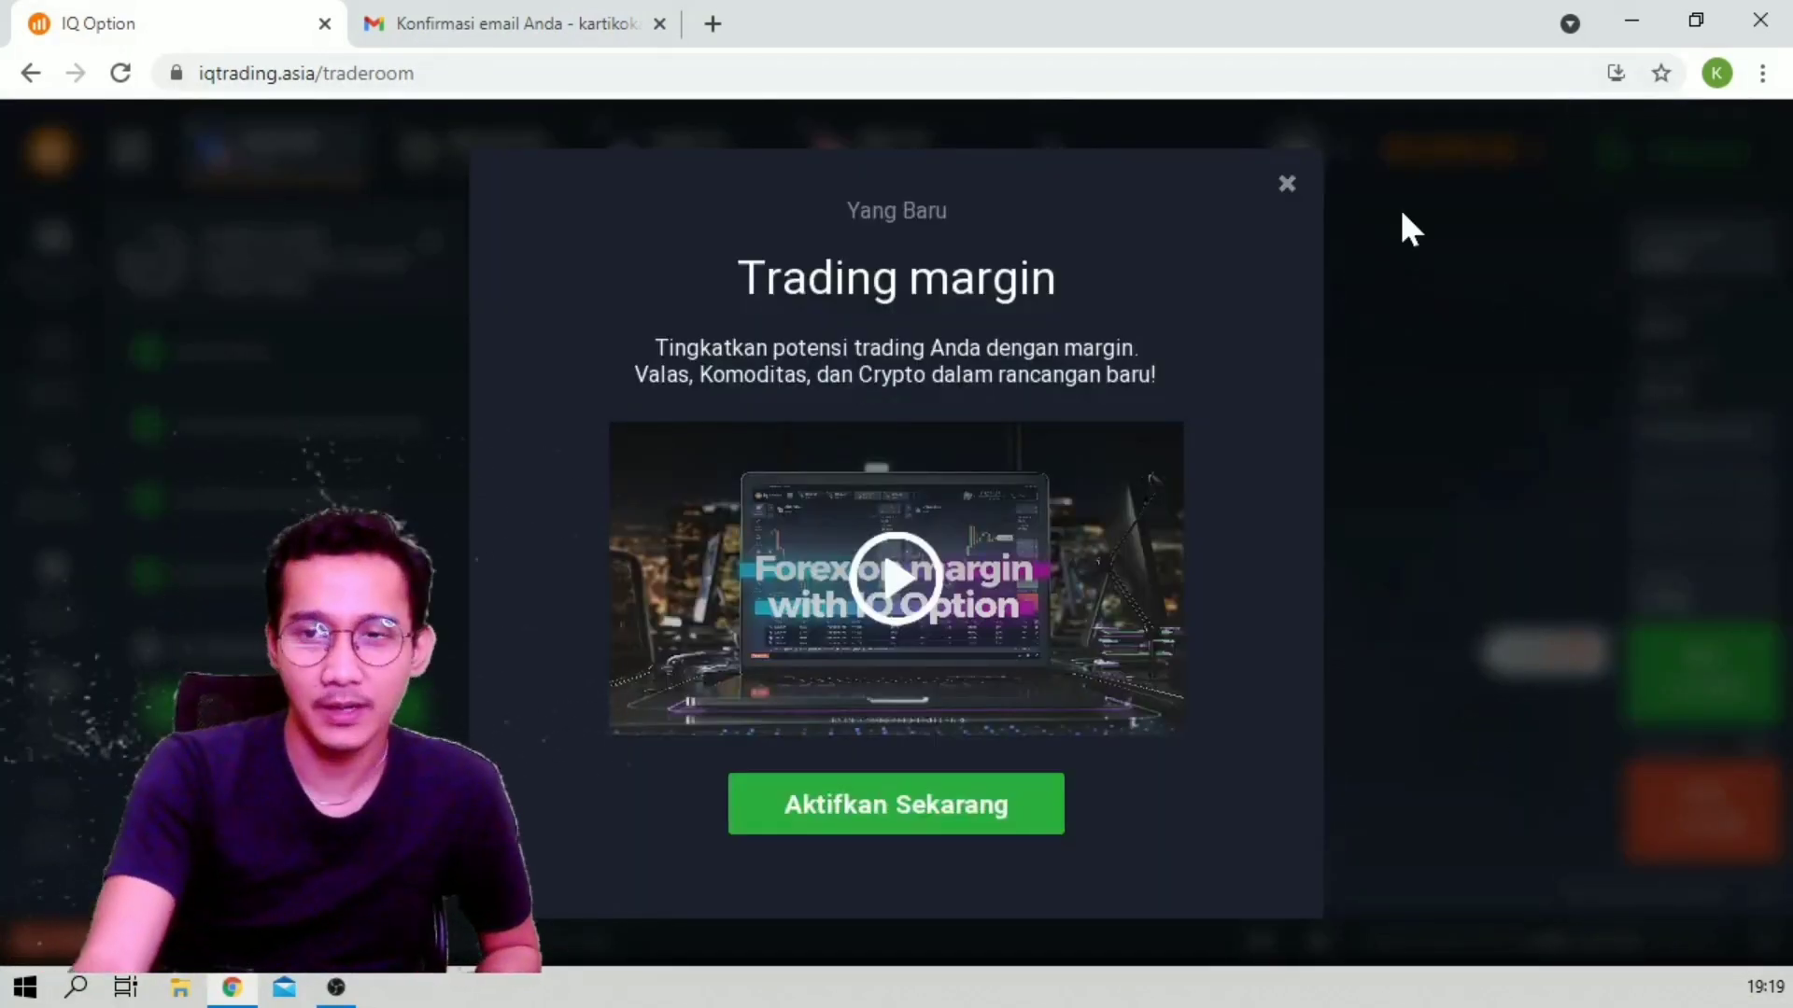
# Close the Trading margin announcement and the 'Sedikit langkah' onboarding checklist panel
pyautogui.click(1286, 184)
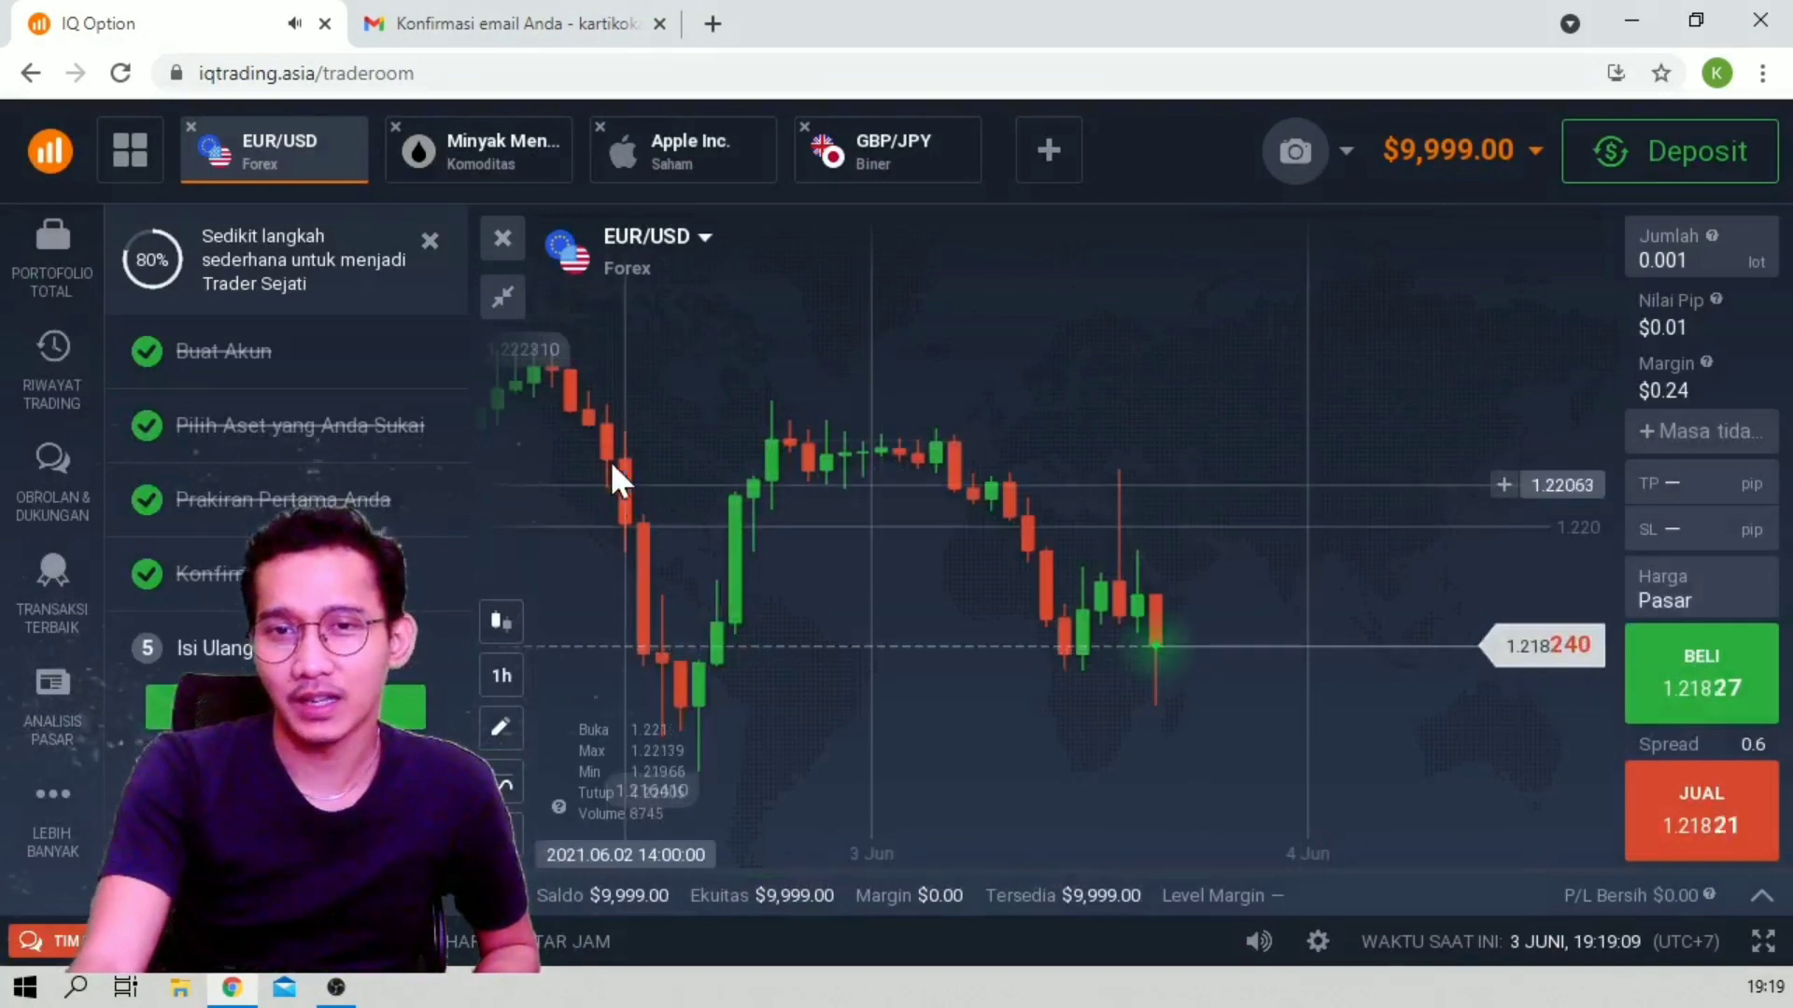
pyautogui.click(428, 238)
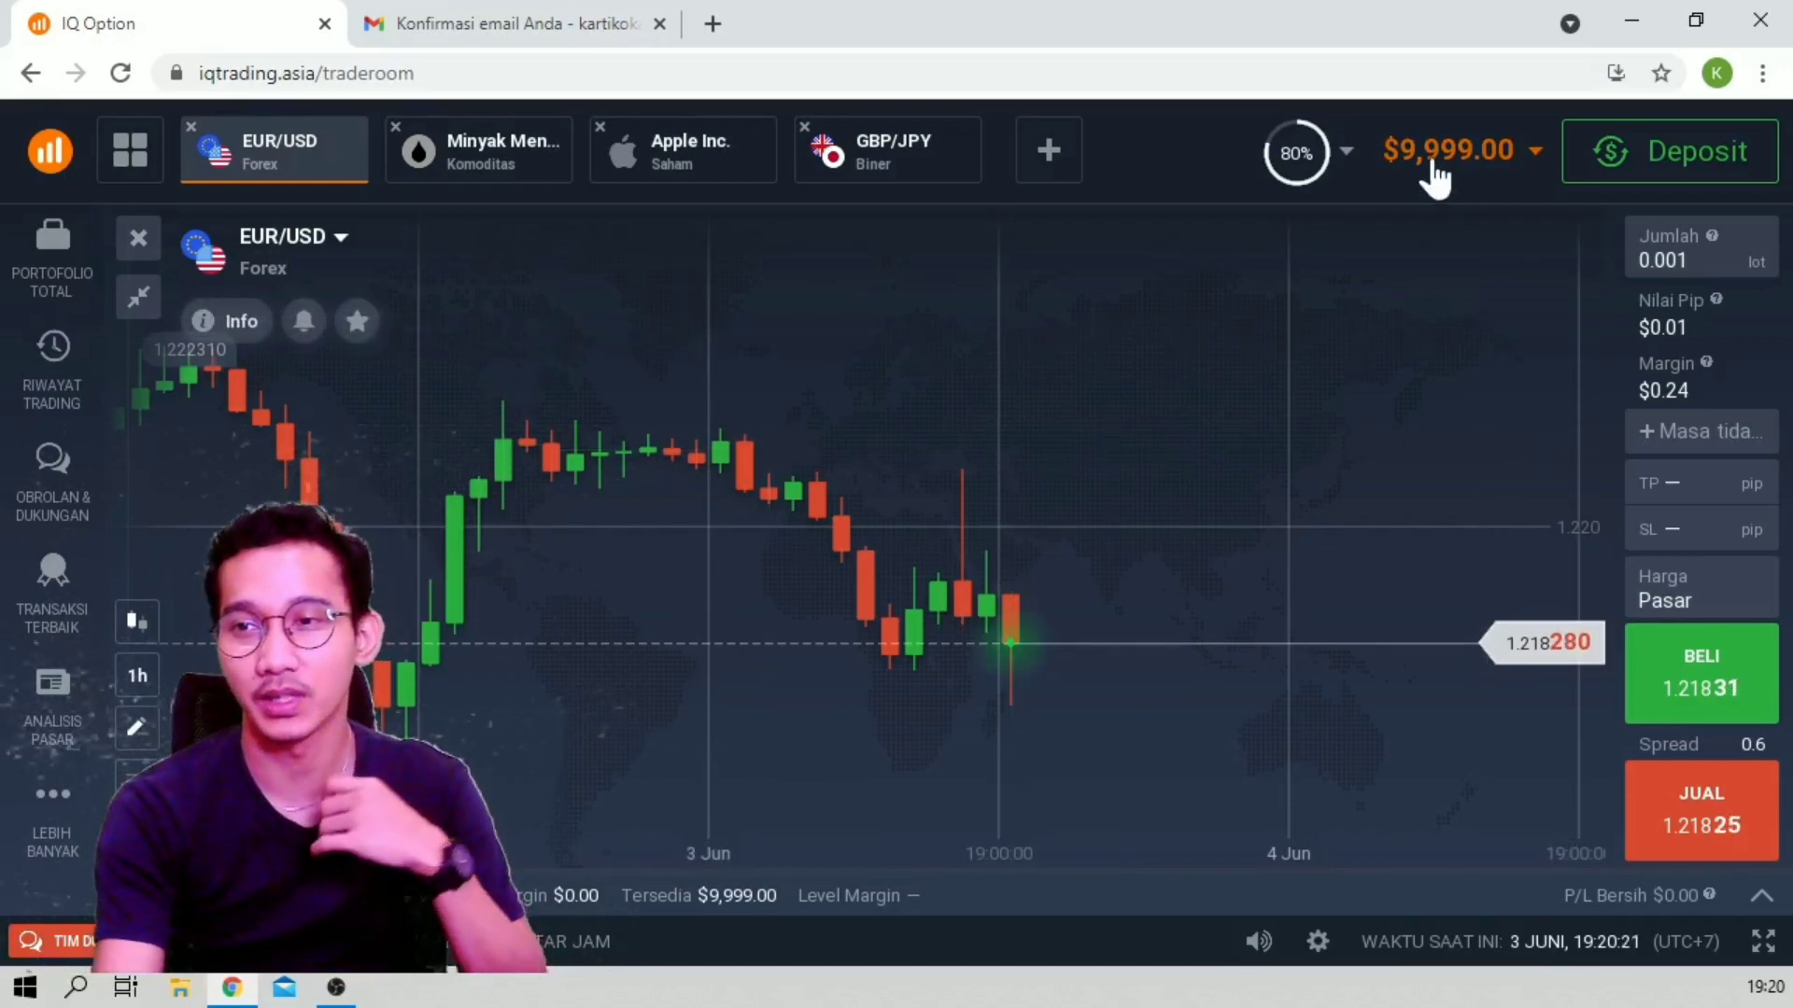
pyautogui.click(1345, 168)
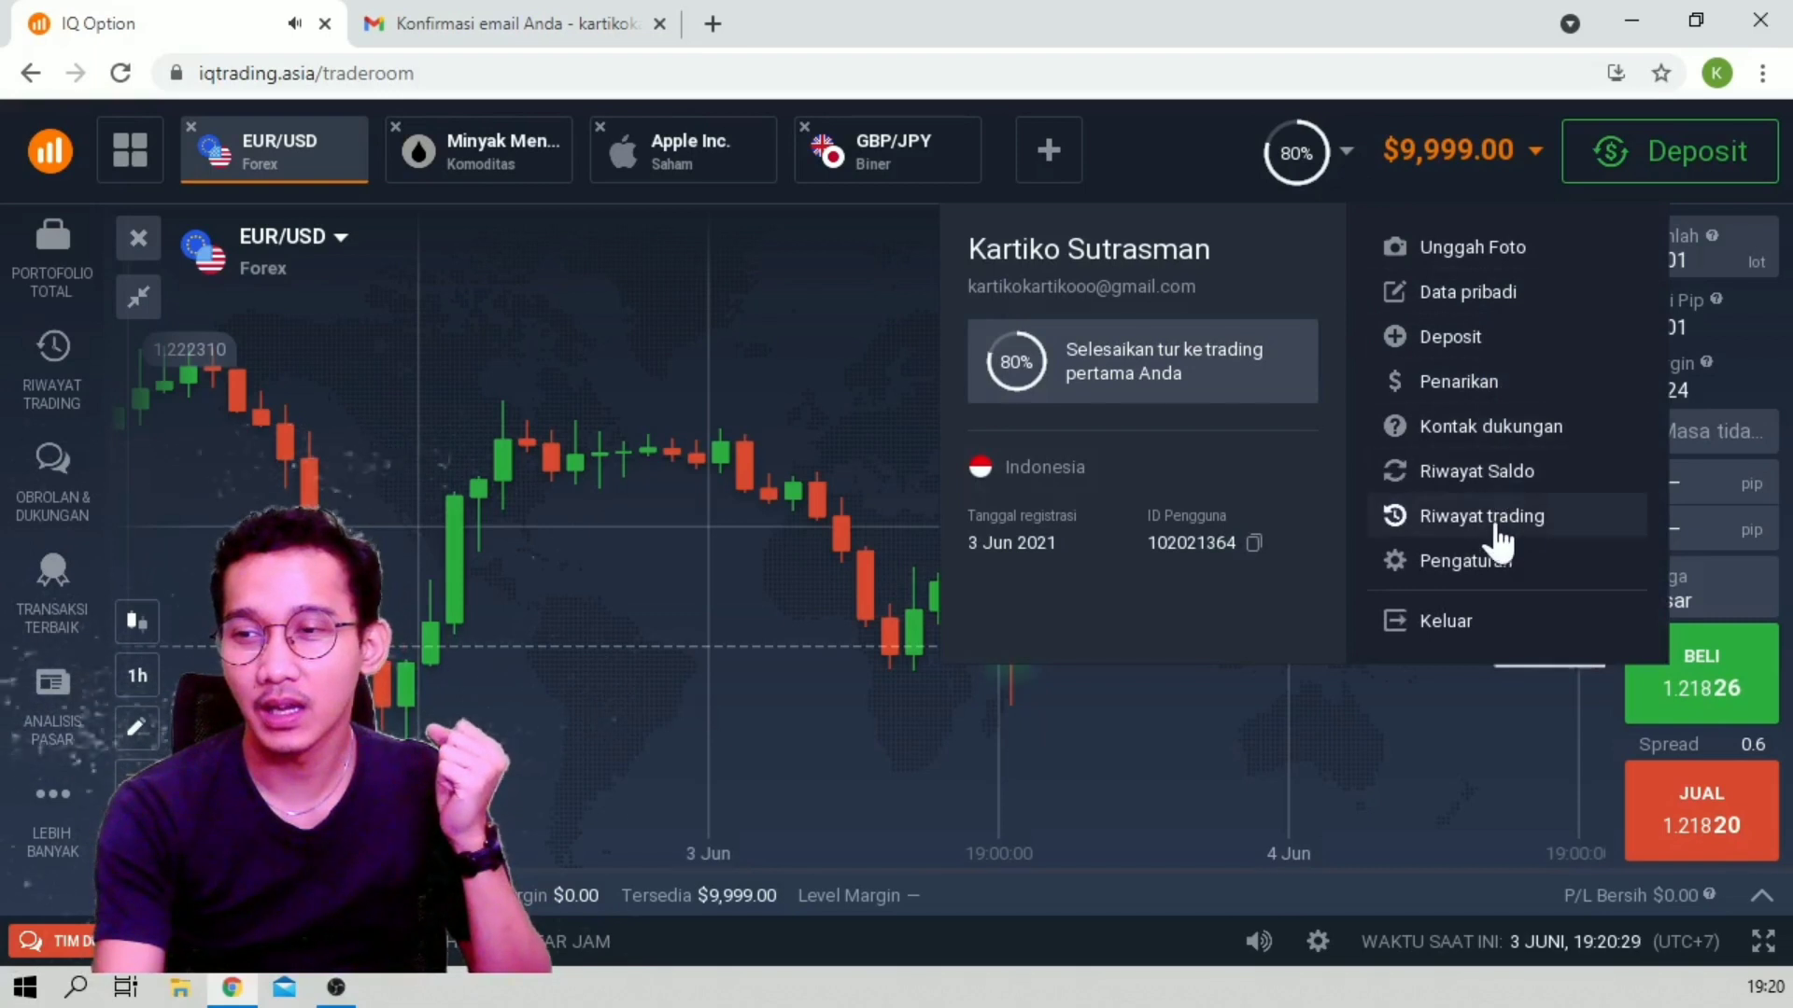
pyautogui.click(1171, 774)
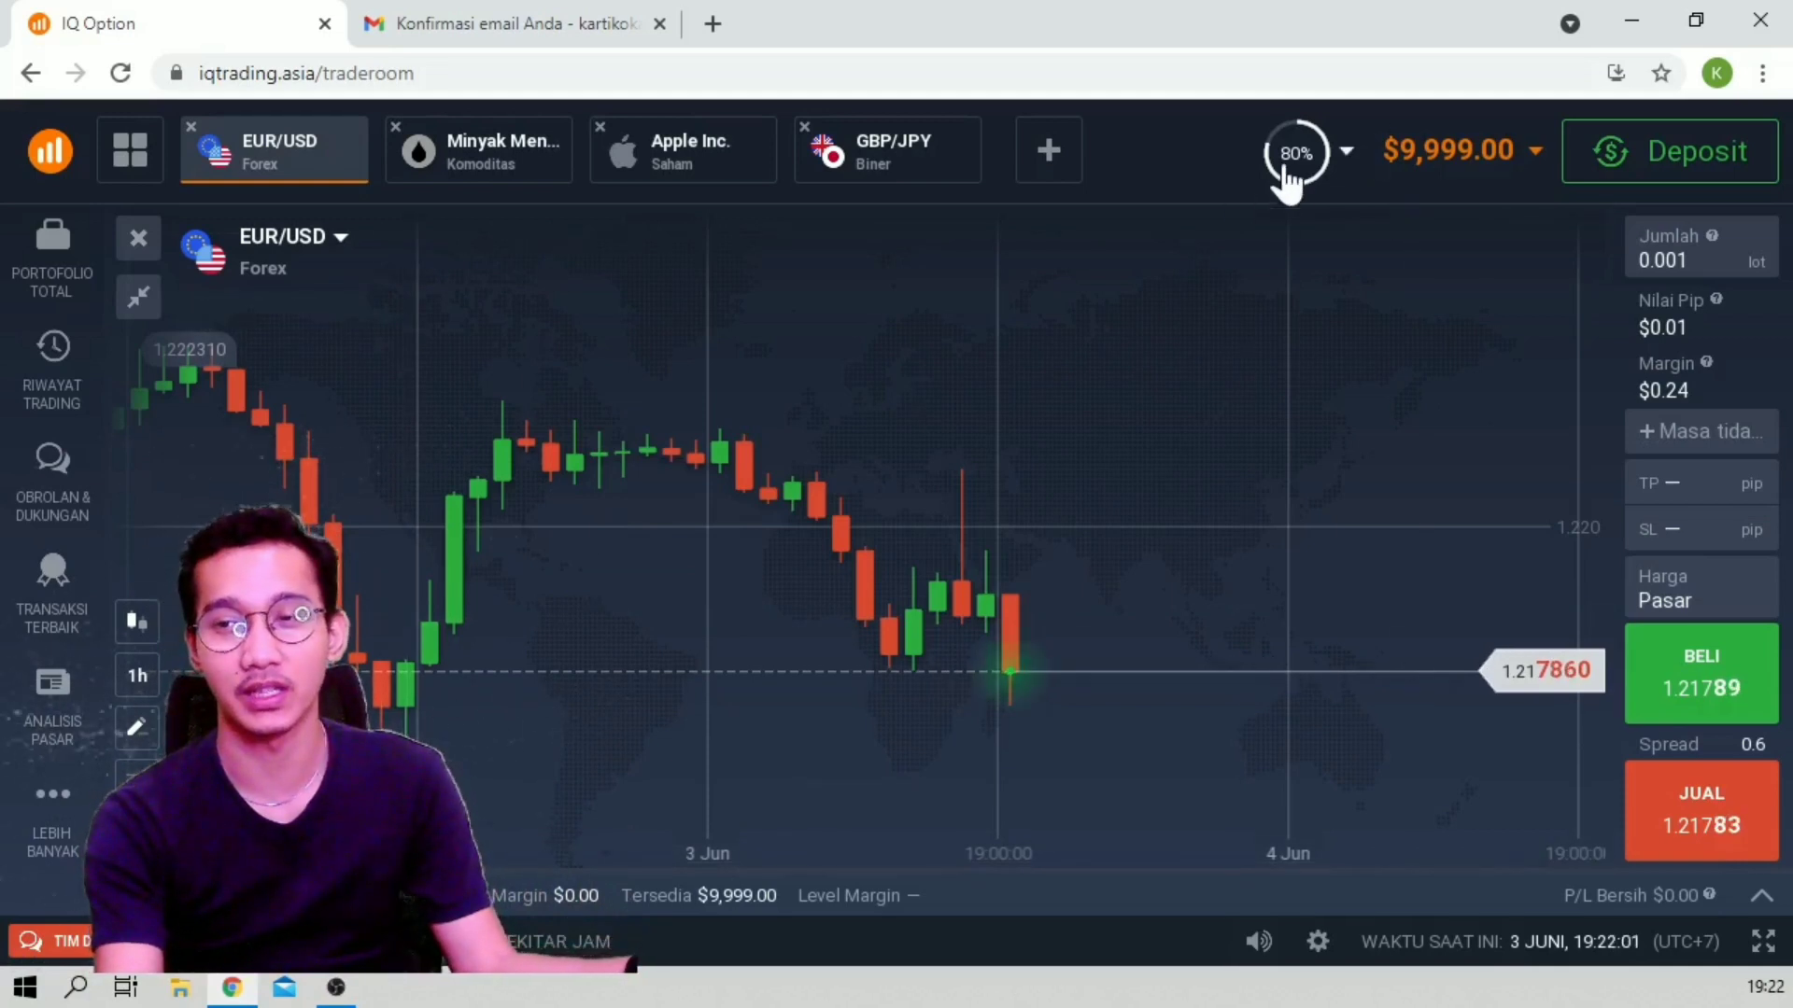
pyautogui.click(1341, 178)
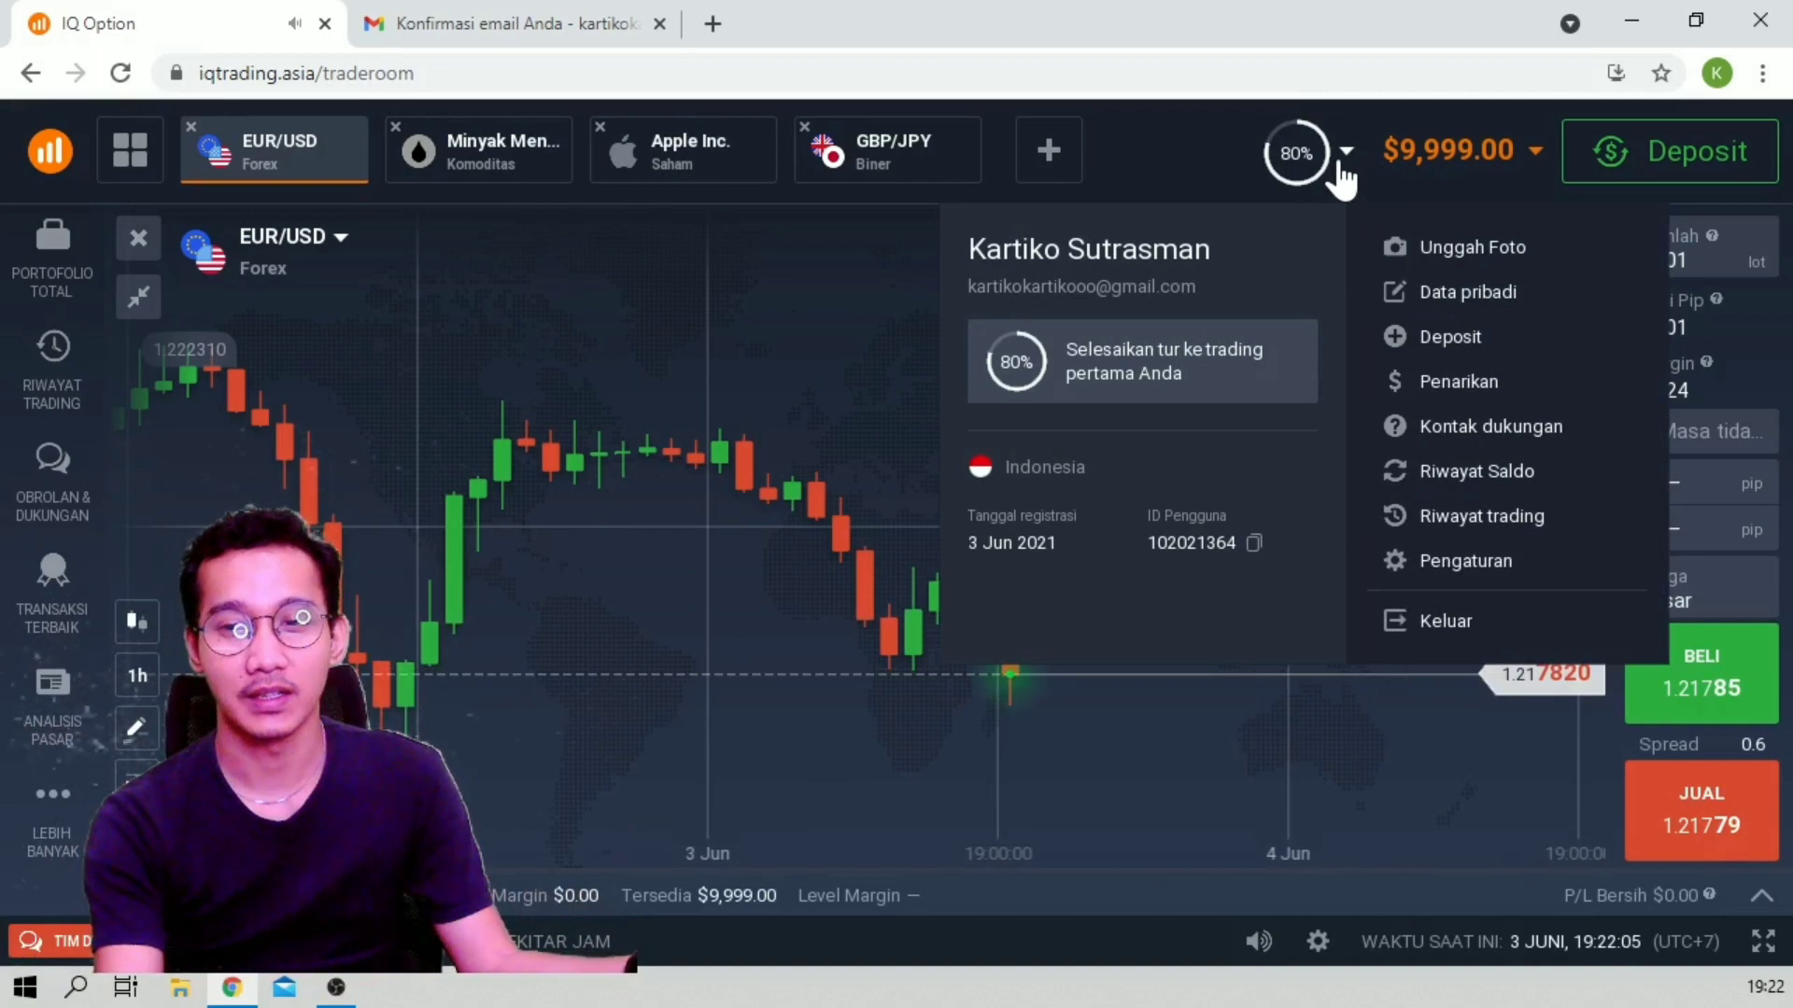
pyautogui.click(1342, 169)
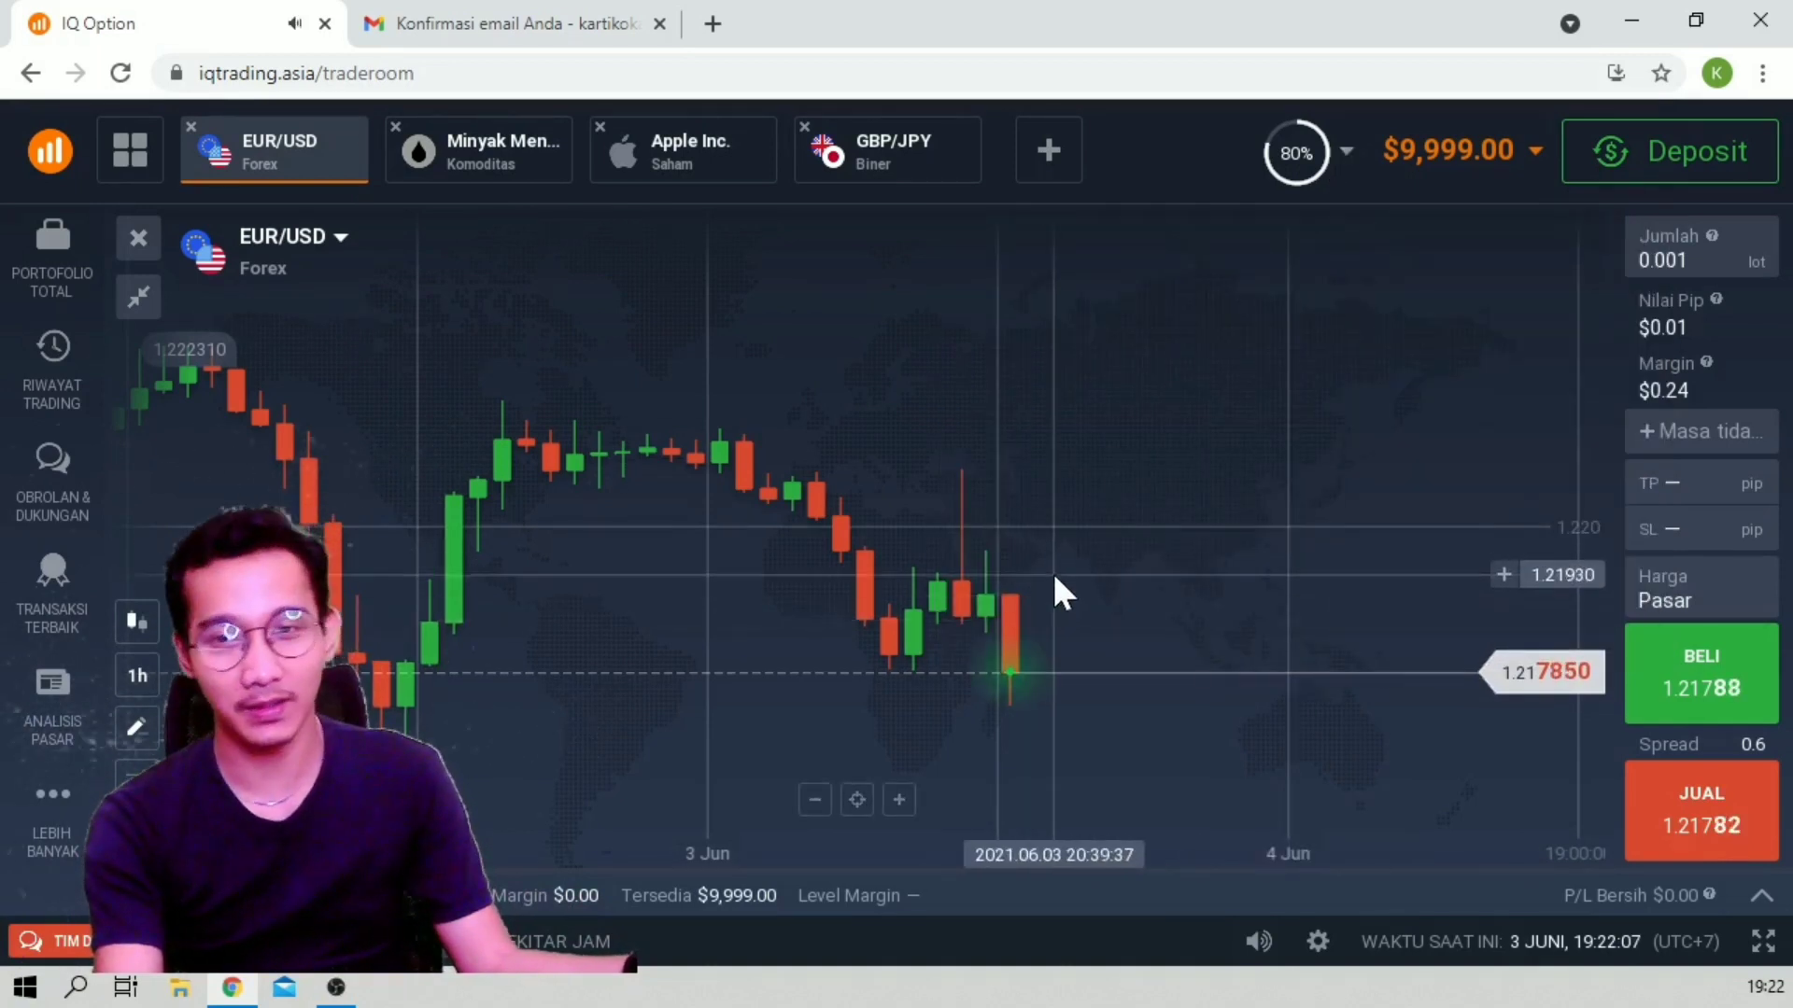